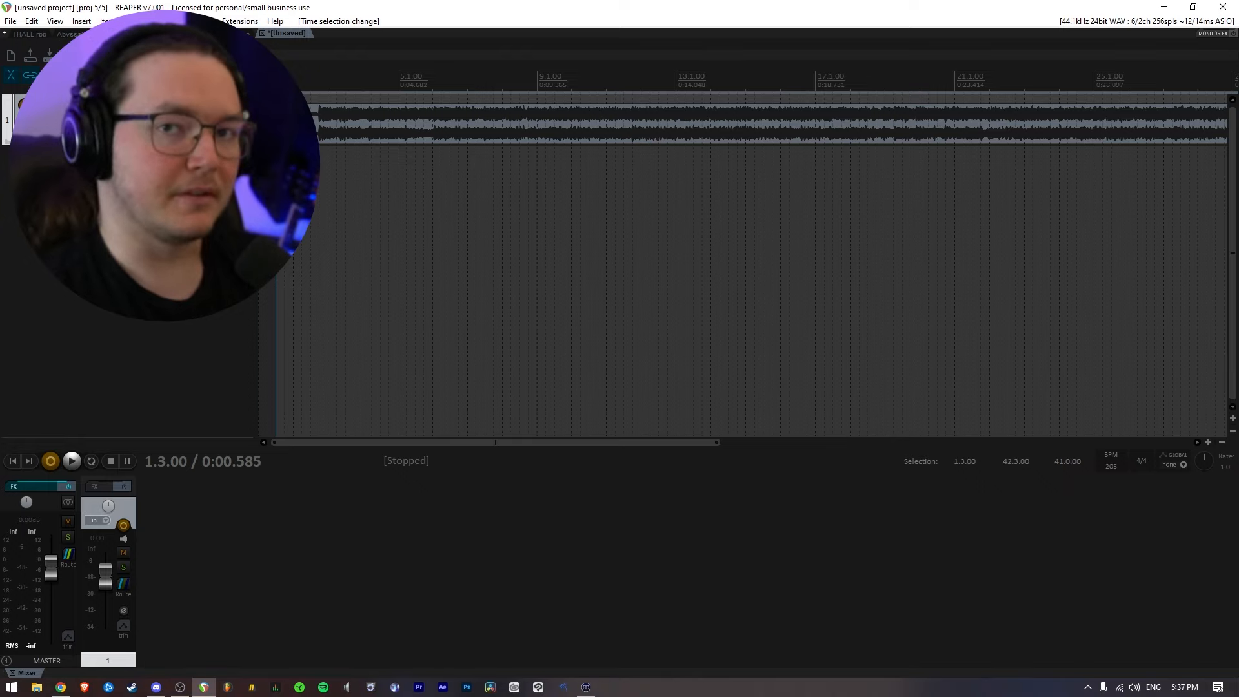
{"action": "scroll", "coordinate": [508, 248], "scroll_direction": "up", "scroll_amount": 5}
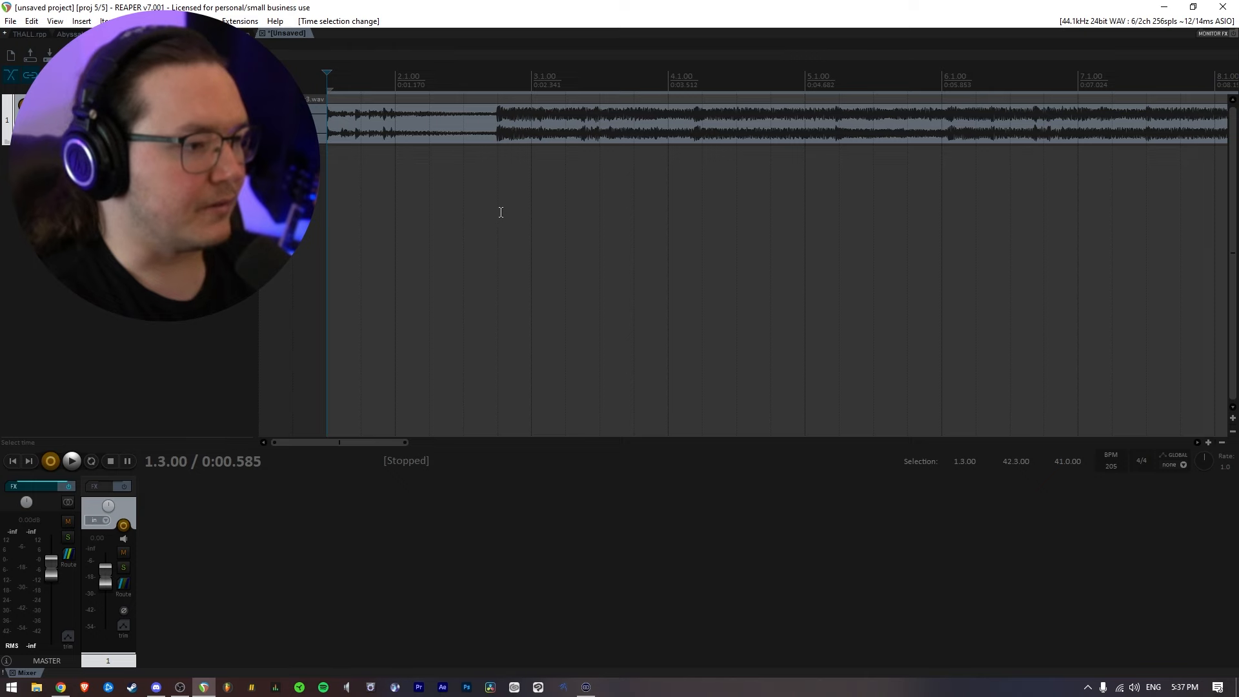
{"action": "scroll", "coordinate": [423, 273], "scroll_direction": "down", "scroll_amount": 5}
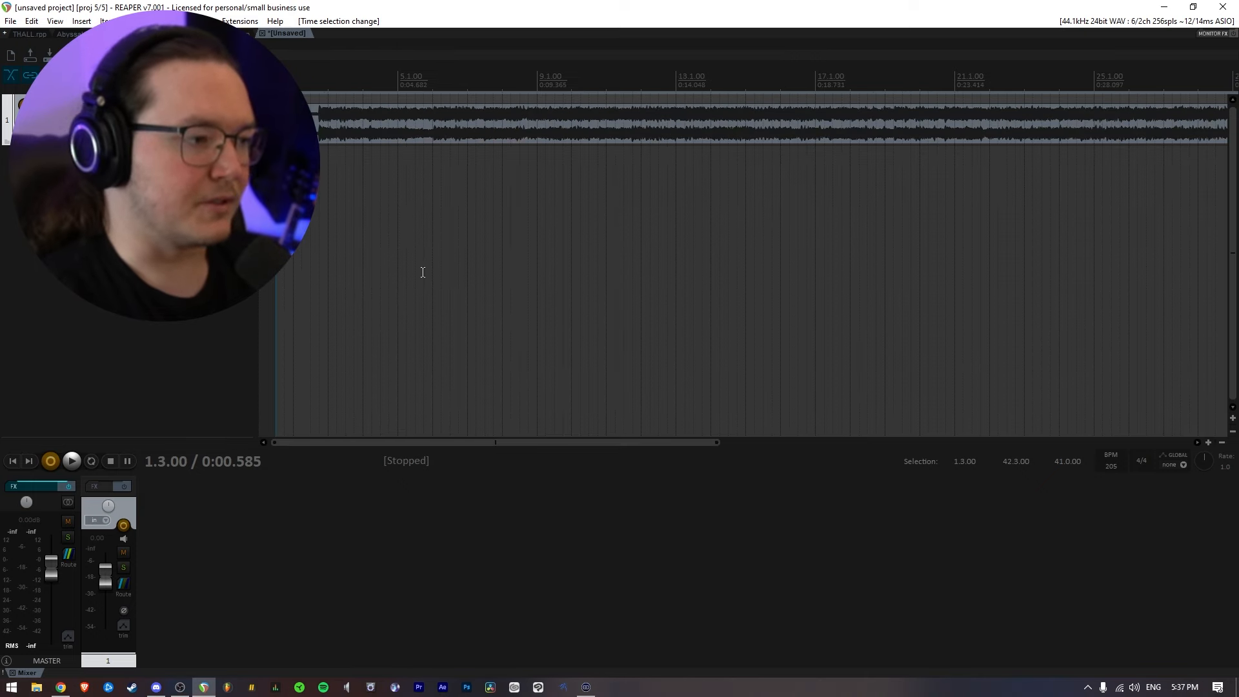
{"action": "scroll", "coordinate": [422, 272], "scroll_direction": "up", "scroll_amount": 3}
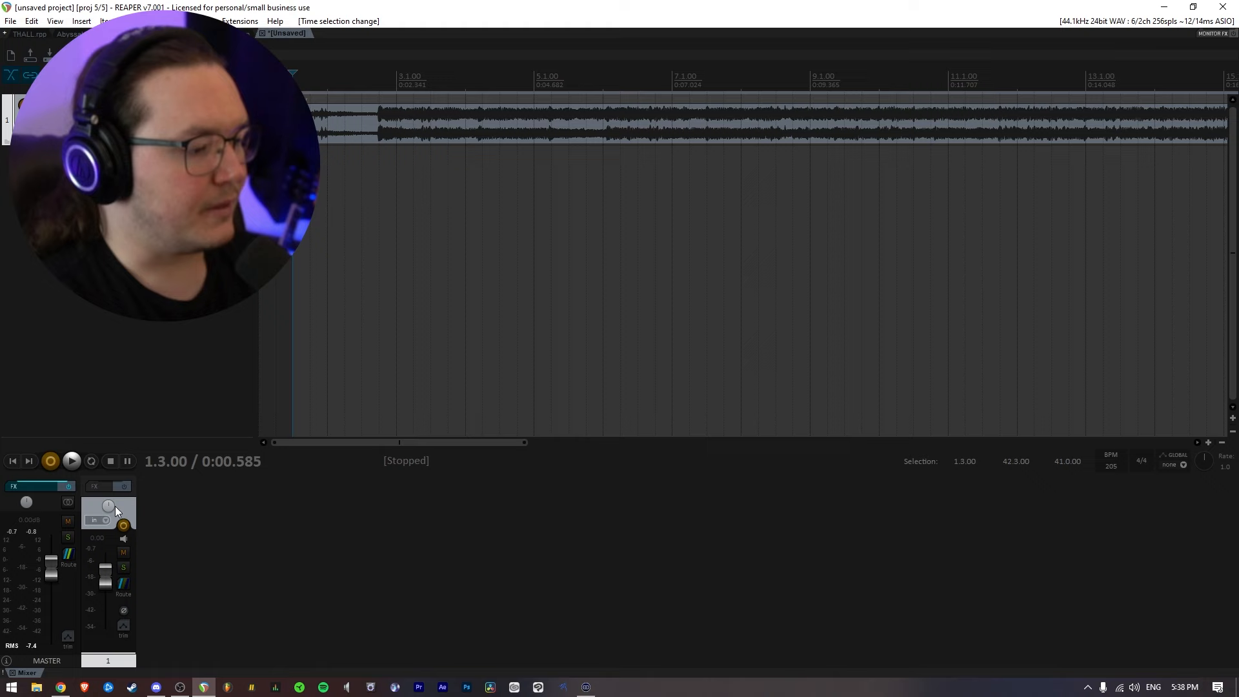
Add the FabFilter Pro-Q 2 equalizer to track 1 and move its window clear for editing.
{"action": "left_click", "coordinate": [108, 487]}
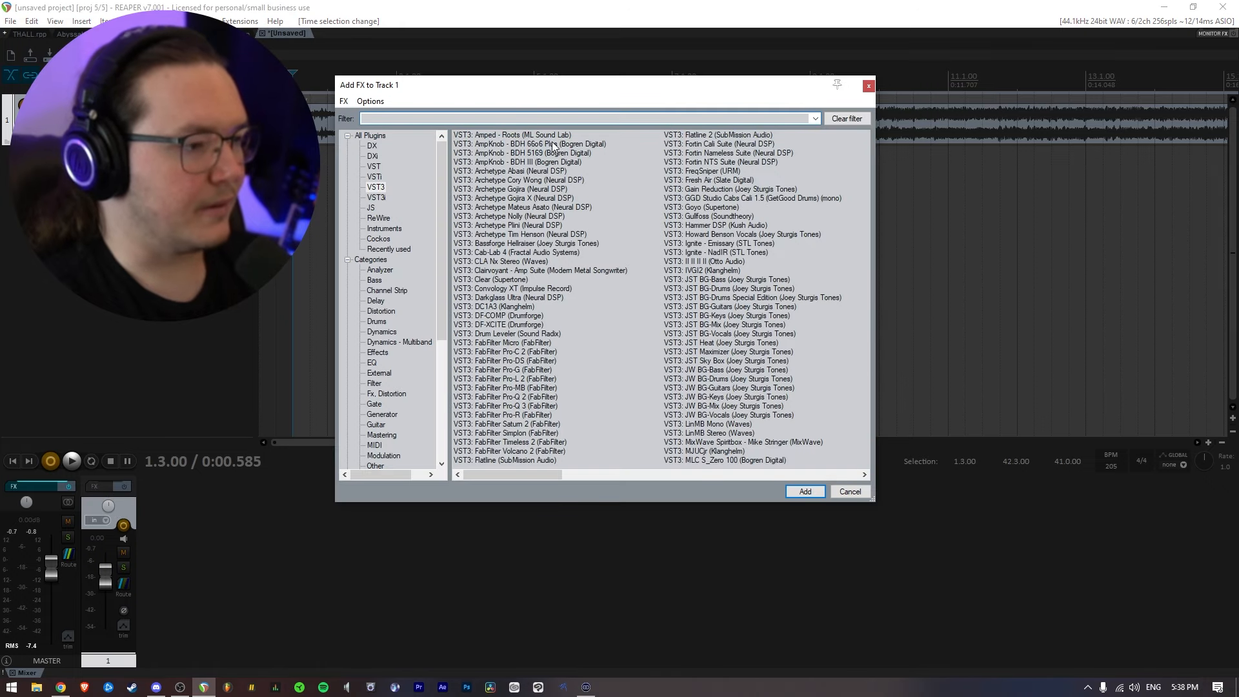
{"action": "type", "text": "pro"}
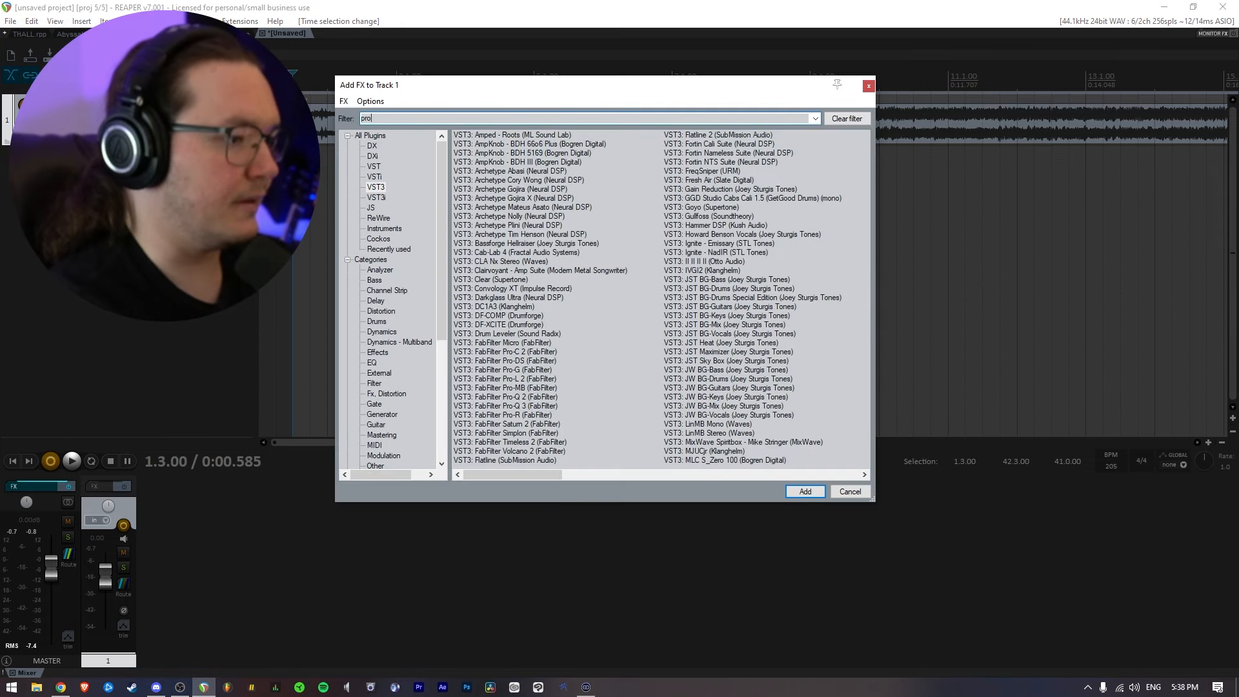
{"action": "double_click", "coordinate": [490, 181]}
{"action": "left_click_drag", "start_coordinate": [416, 50], "coordinate": [661, 101]}
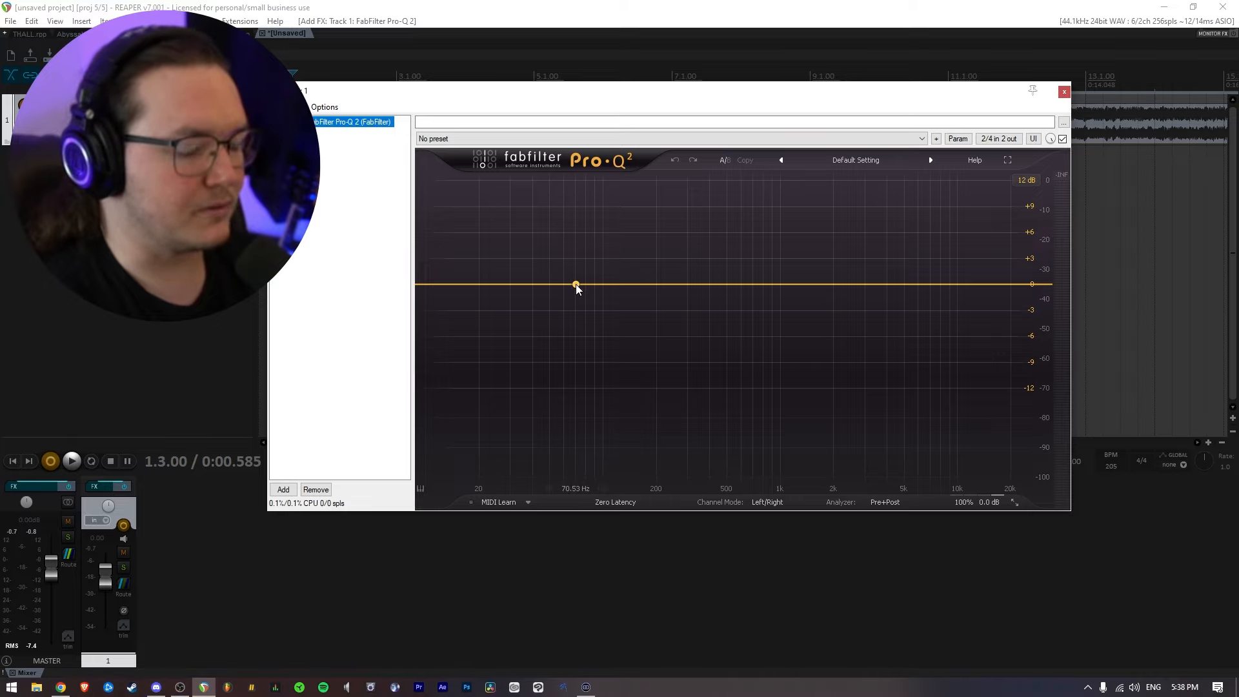
During playback, add a bell cut of about 2.7 dB near 190 Hz with a Q of about 1.3 in Pro-Q 2.
{"action": "key", "text": "space"}
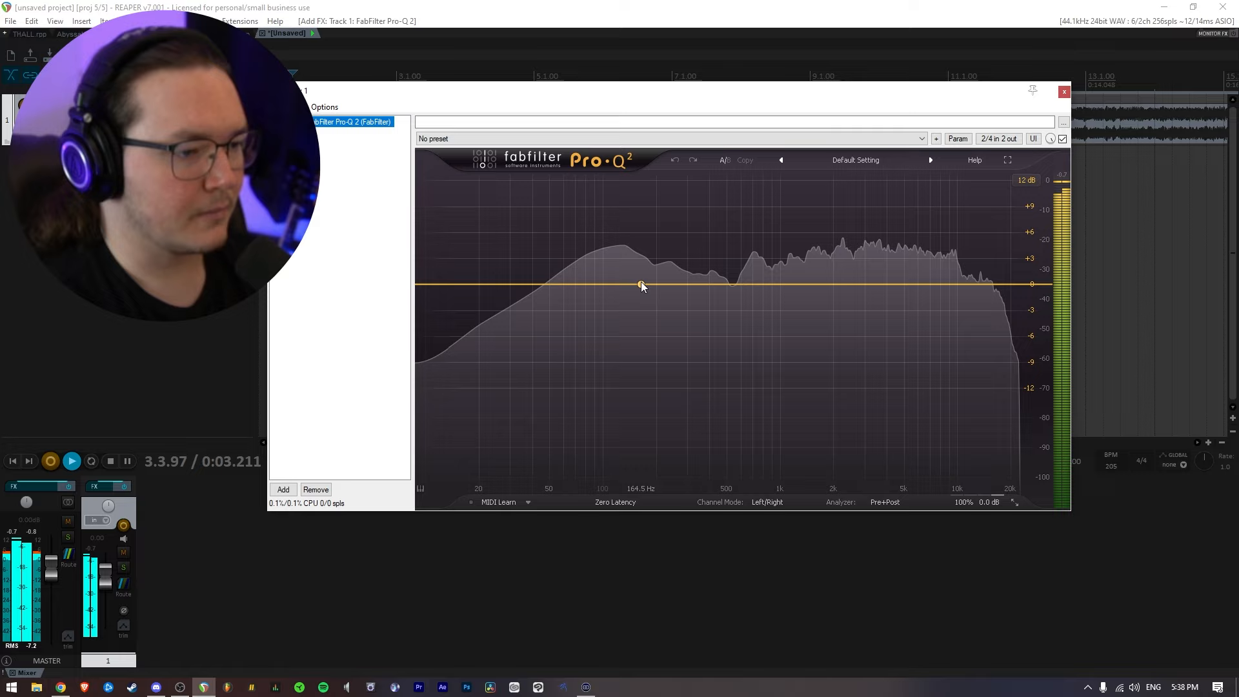
{"action": "left_click_drag", "start_coordinate": [639, 284], "coordinate": [653, 309]}
{"action": "scroll", "coordinate": [638, 309], "scroll_direction": "up", "scroll_amount": 3}
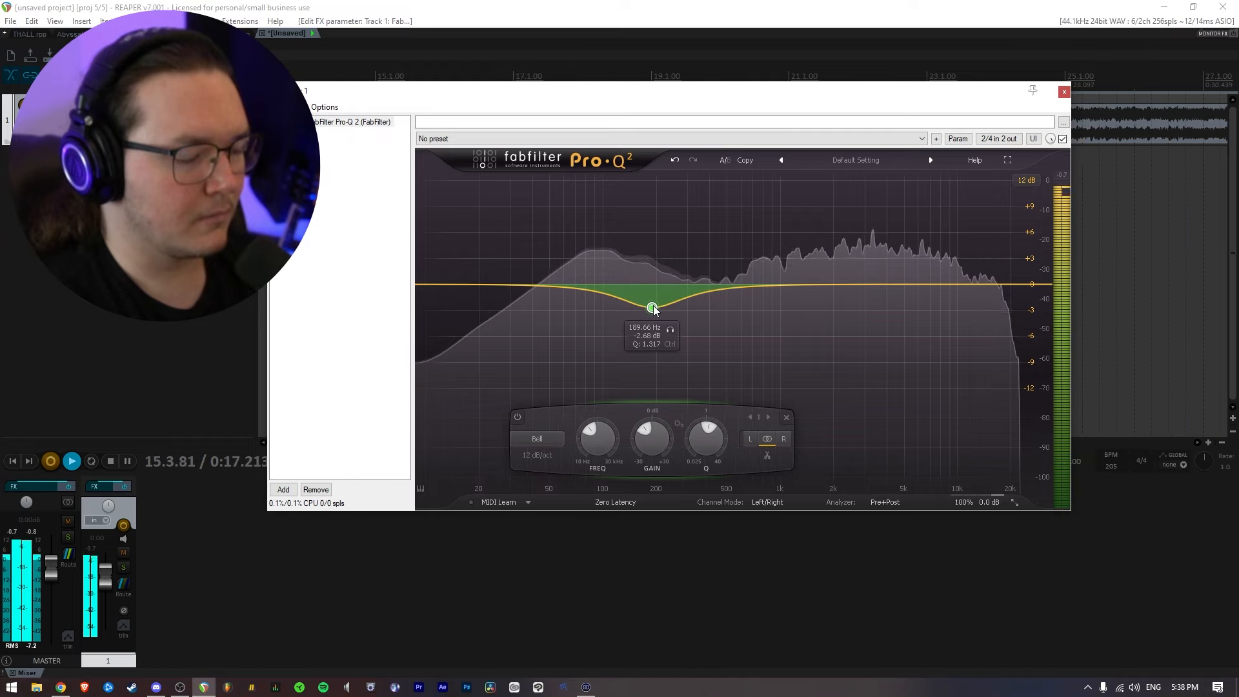
{"action": "key", "text": "space"}
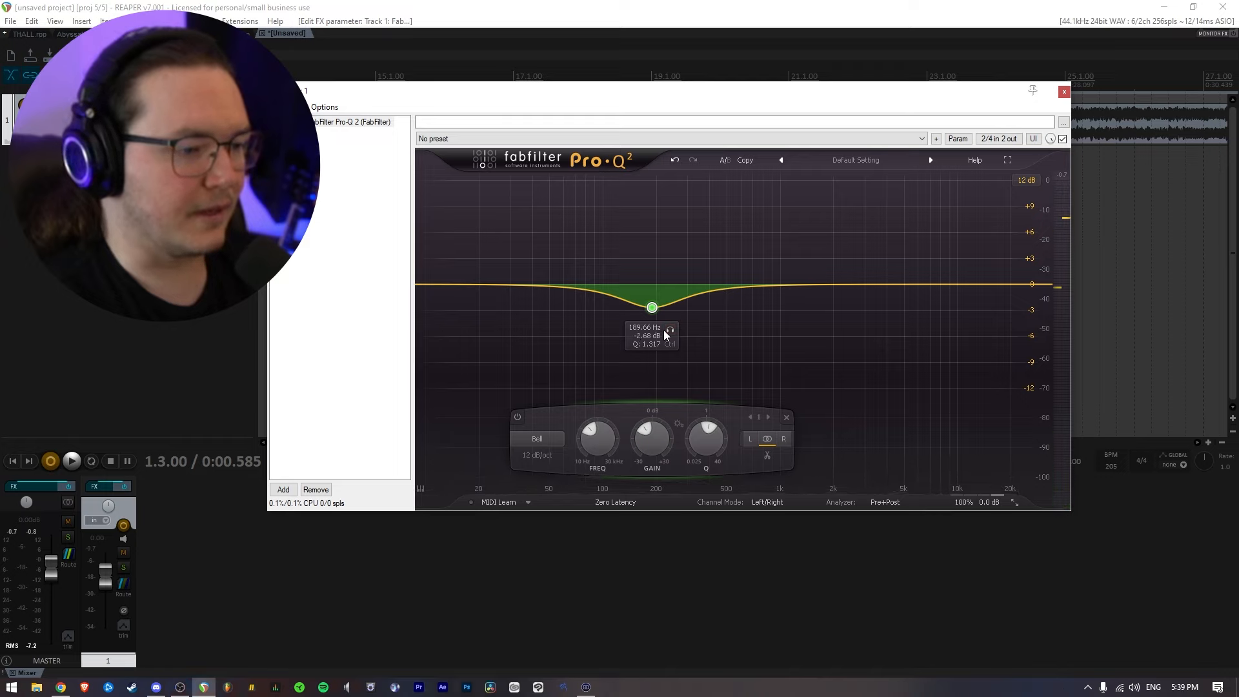
Play the track and audition the low-mid EQ band on its own, restoring the full signal before stopping.
{"action": "key", "text": "space"}
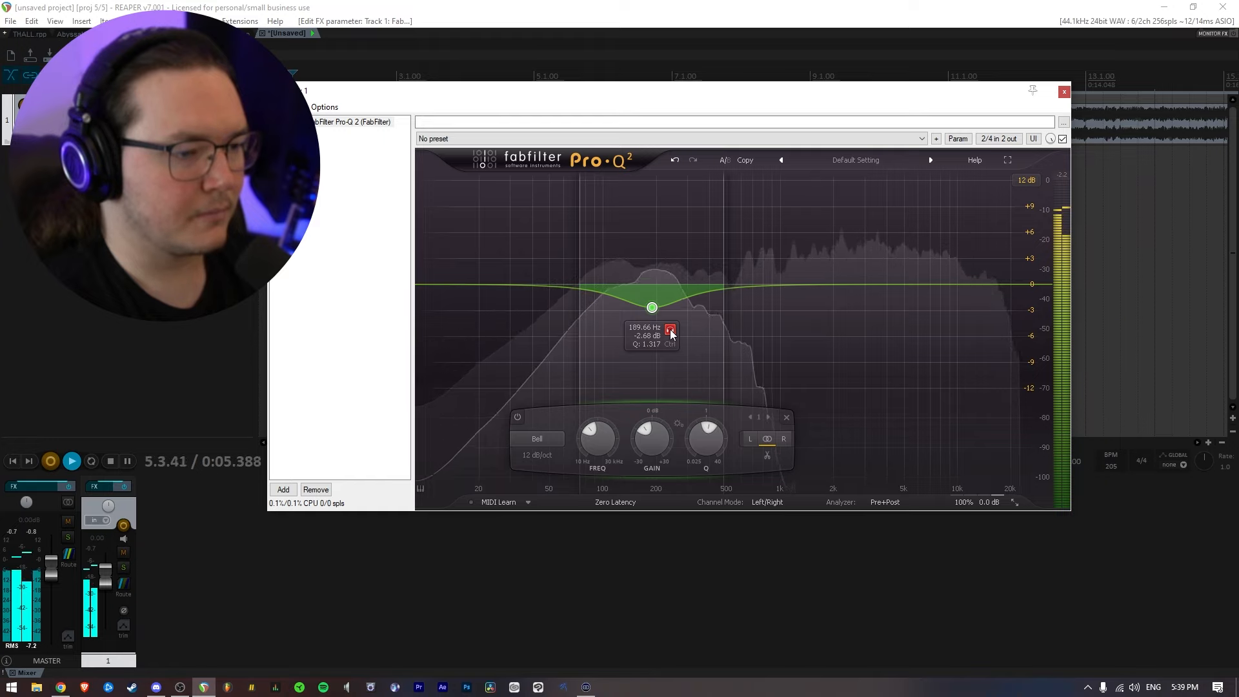
{"action": "left_click", "coordinate": [670, 331]}
{"action": "key", "text": "space"}
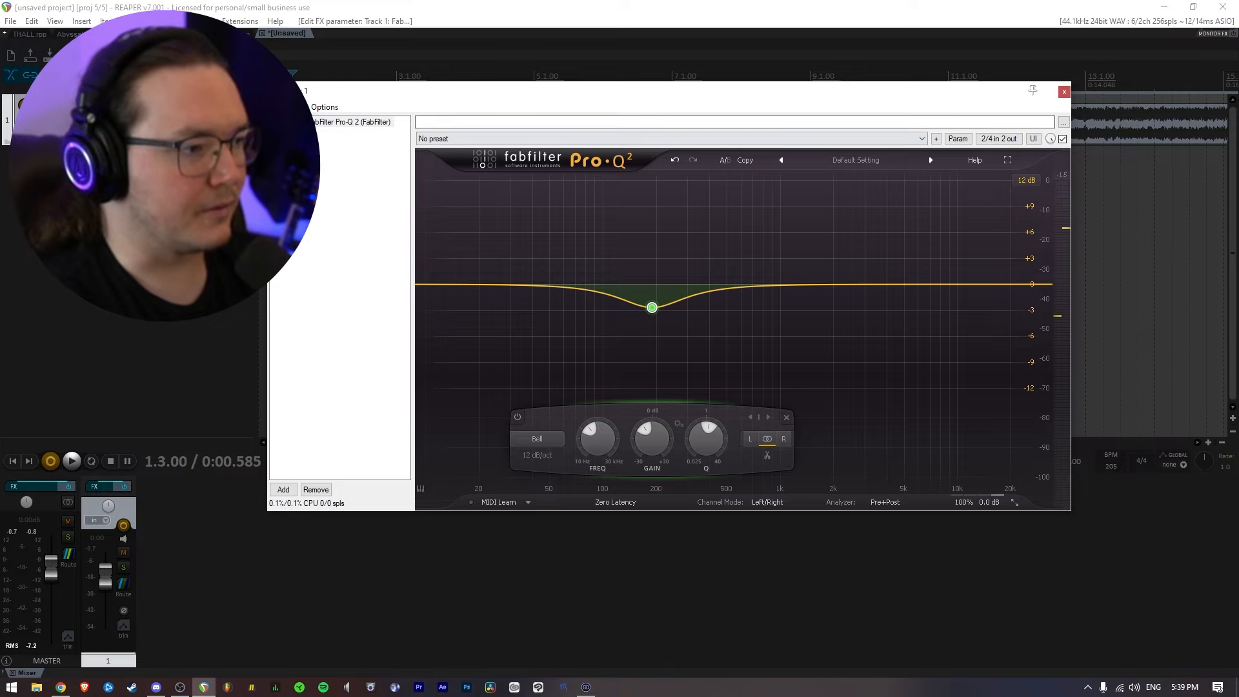
Compare the track with Pro-Q 2 bypassed and active during playback to judge the low-mid cut.
{"action": "left_click", "coordinate": [277, 122]}
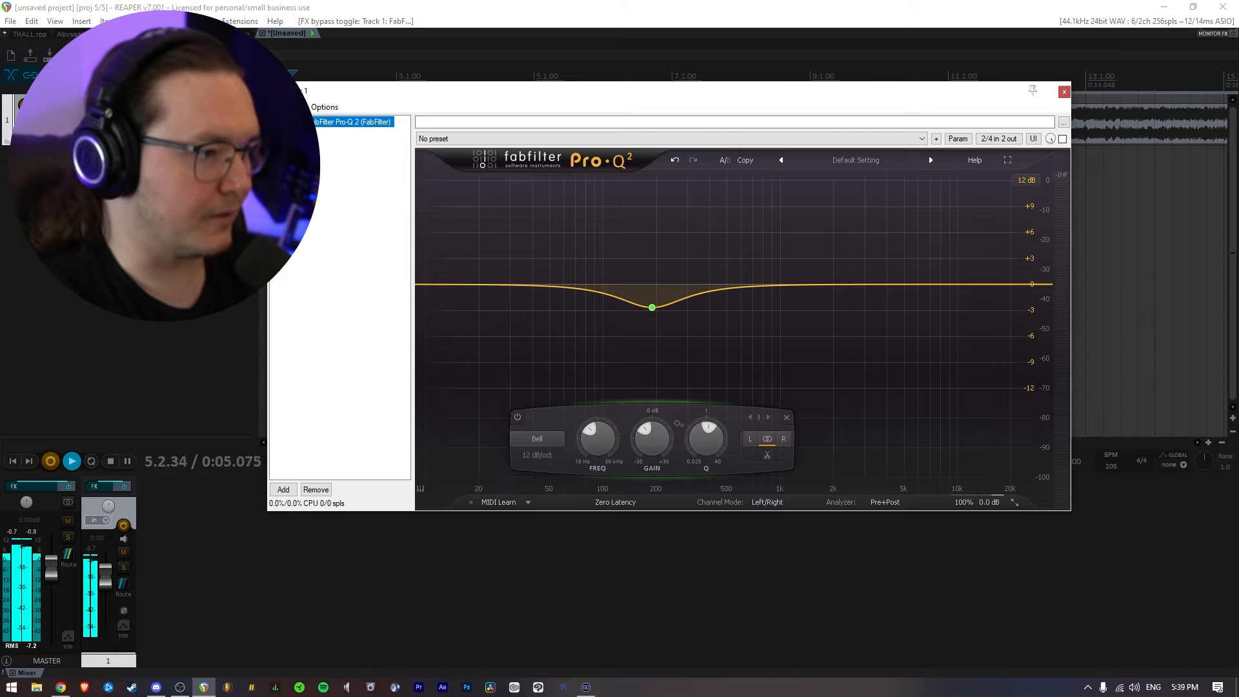
{"action": "left_click", "coordinate": [277, 122]}
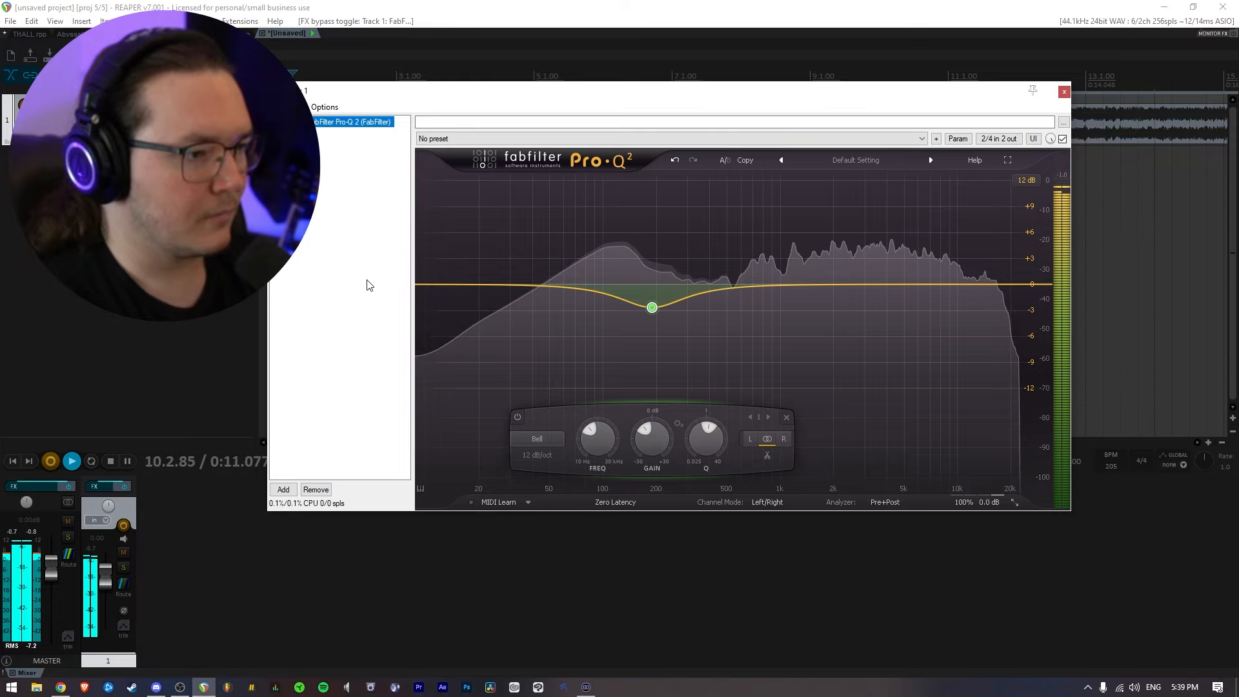
{"action": "key", "text": "space"}
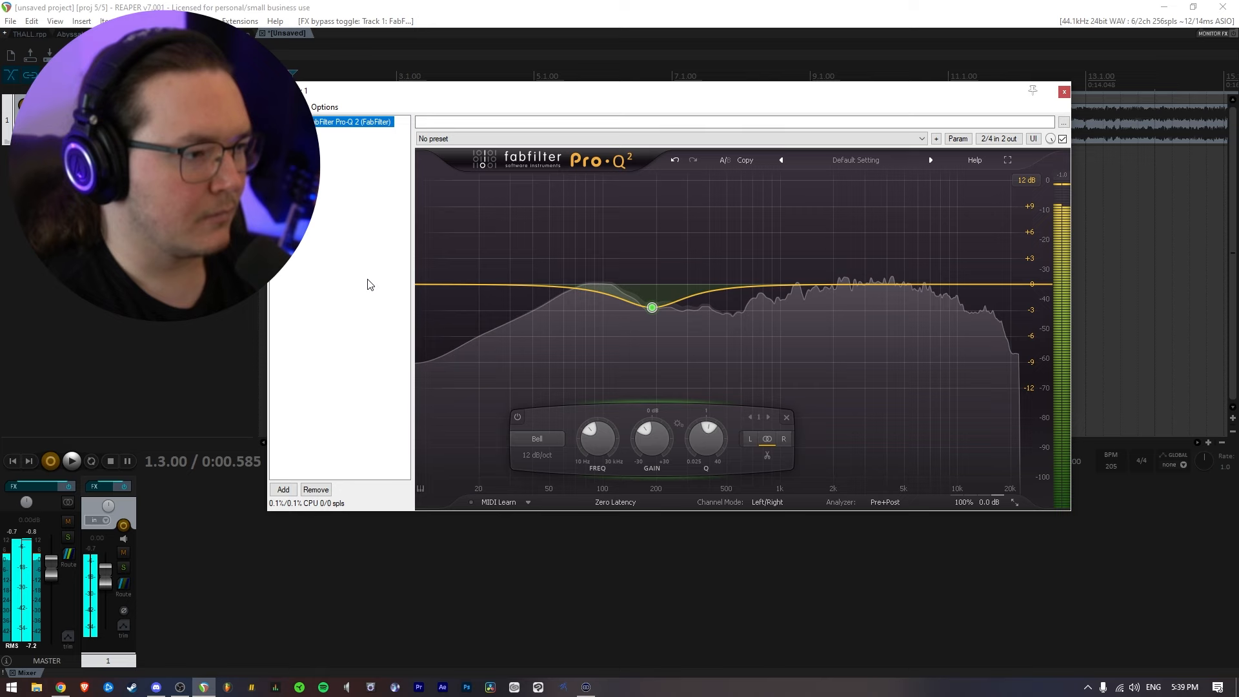
Add two narrow bell cuts while playing: about -1.5 dB at 2212 Hz with Q 7, and -1.1 dB at 2845 Hz with Q 8.9.
{"action": "left_click_drag", "start_coordinate": [656, 91], "coordinate": [642, 91]}
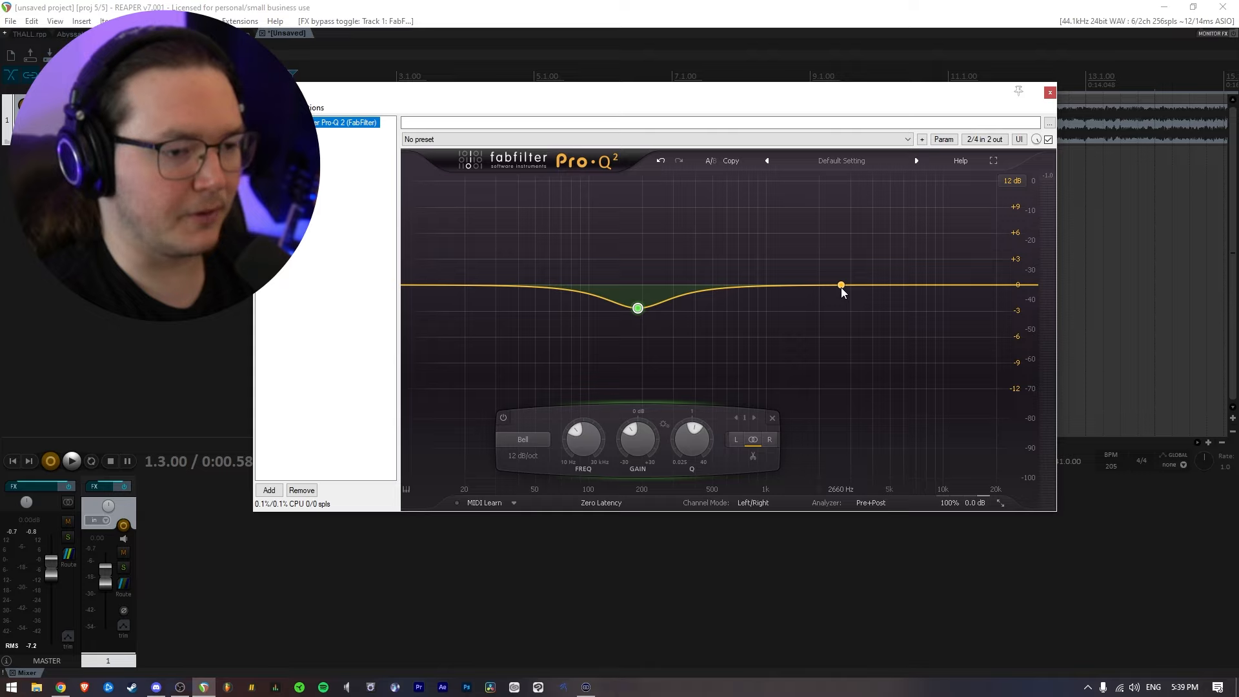
{"action": "key", "text": "space"}
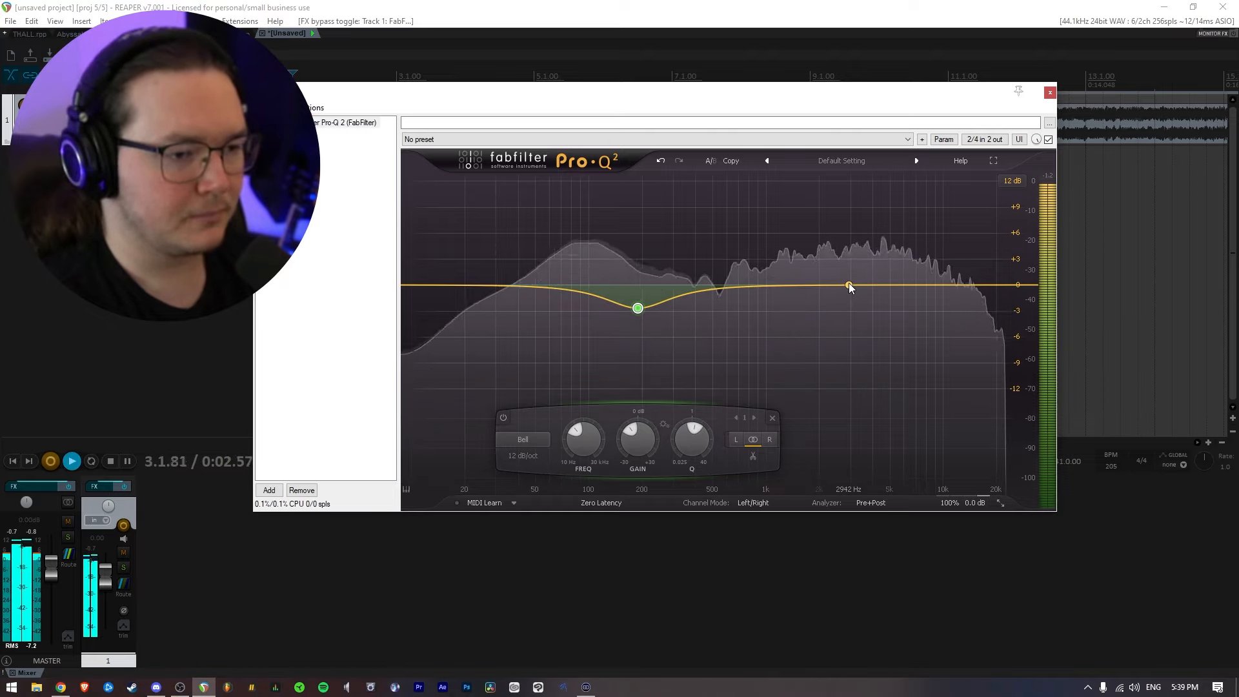
{"action": "left_click_drag", "start_coordinate": [848, 286], "coordinate": [828, 256]}
{"action": "scroll", "coordinate": [825, 259], "scroll_direction": "up", "scroll_amount": 3}
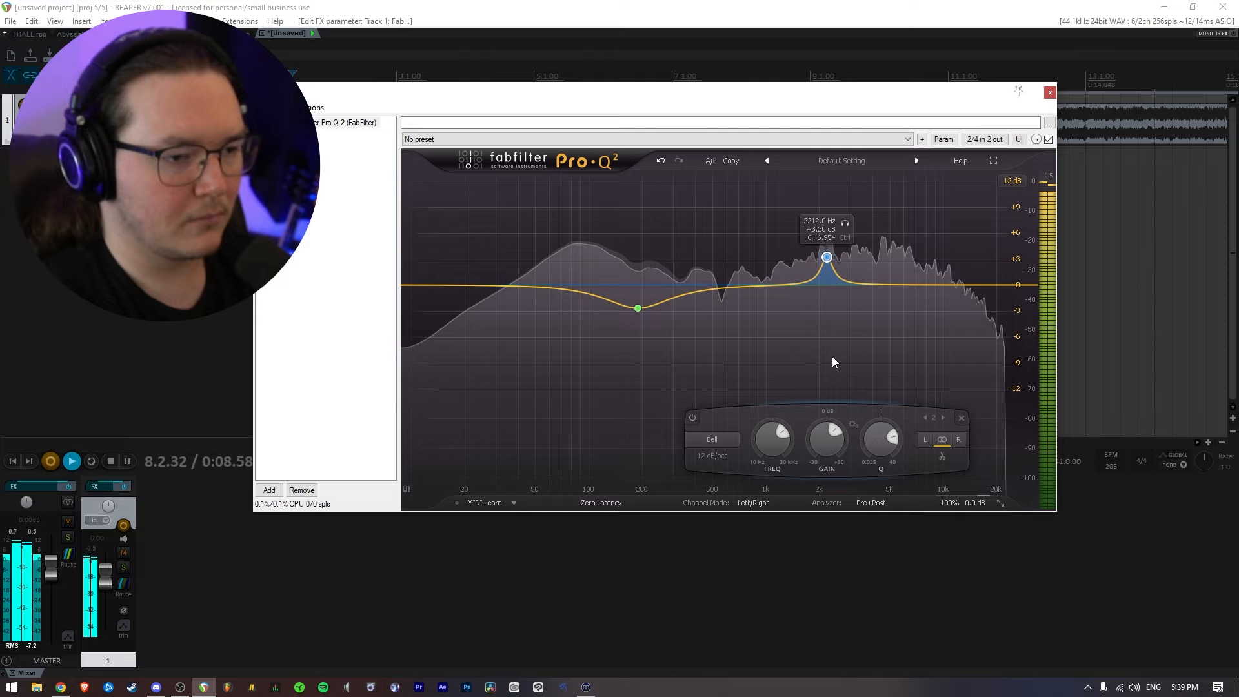
{"action": "left_click_drag", "start_coordinate": [827, 444], "coordinate": [818, 477]}
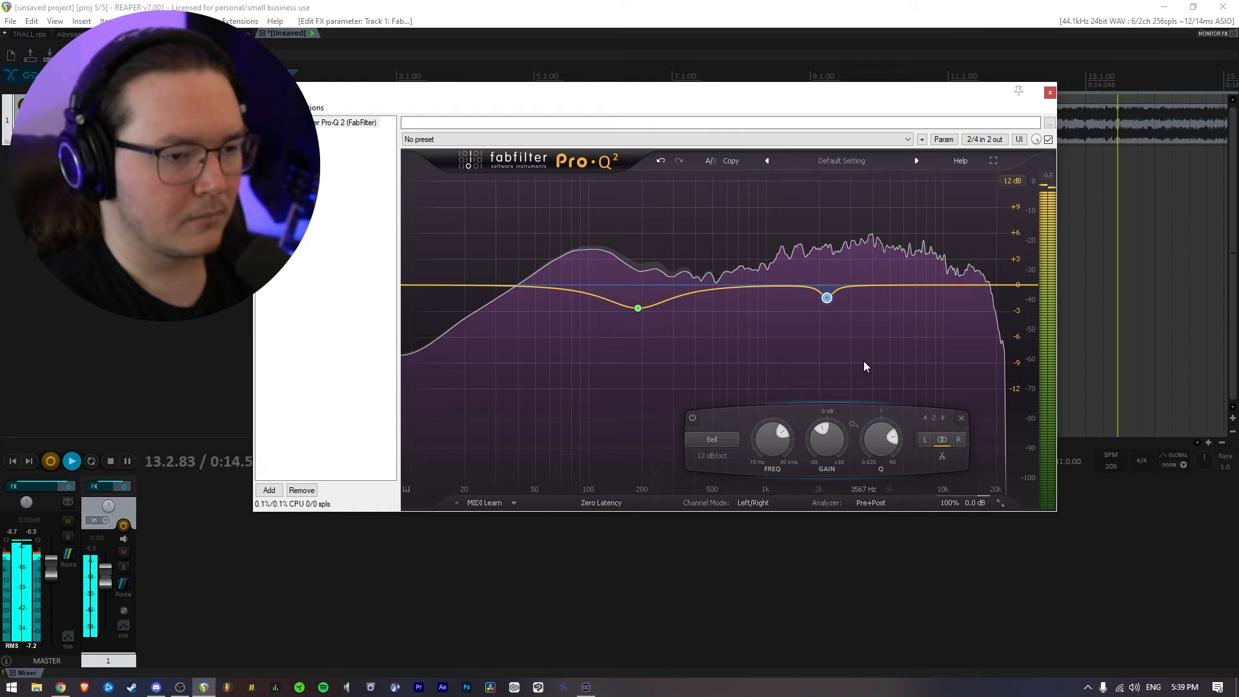
{"action": "left_click_drag", "start_coordinate": [856, 288], "coordinate": [845, 260]}
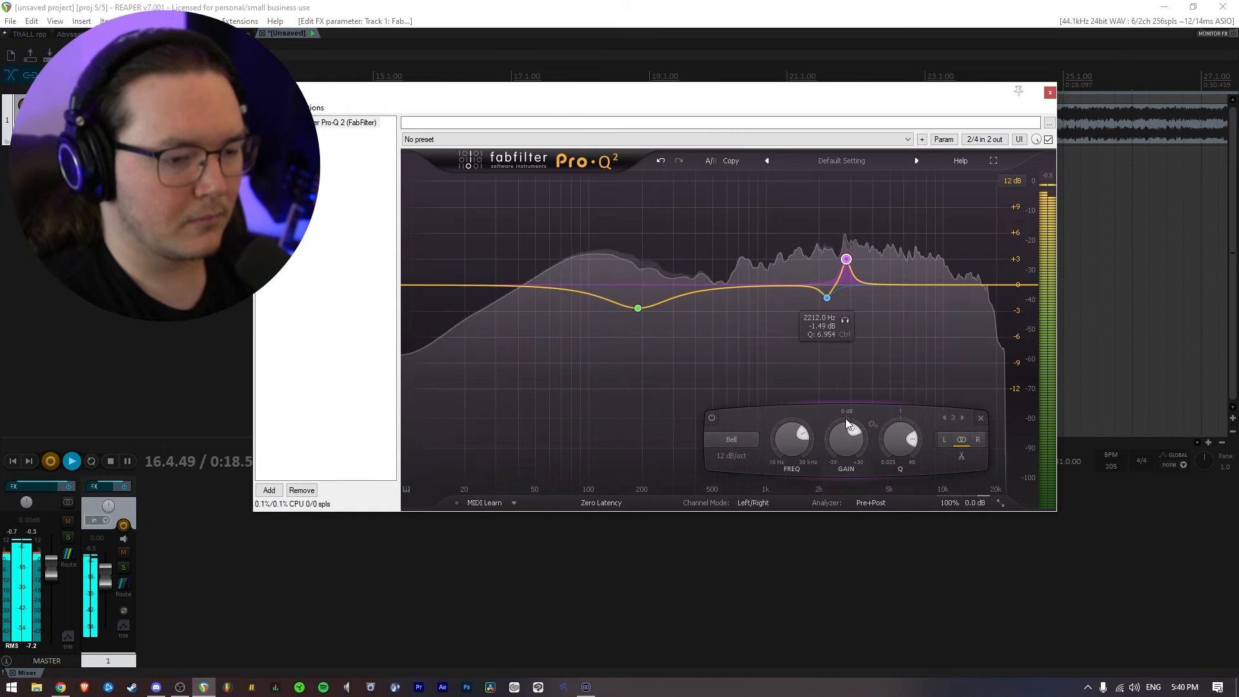
{"action": "left_click_drag", "start_coordinate": [835, 475], "coordinate": [835, 482]}
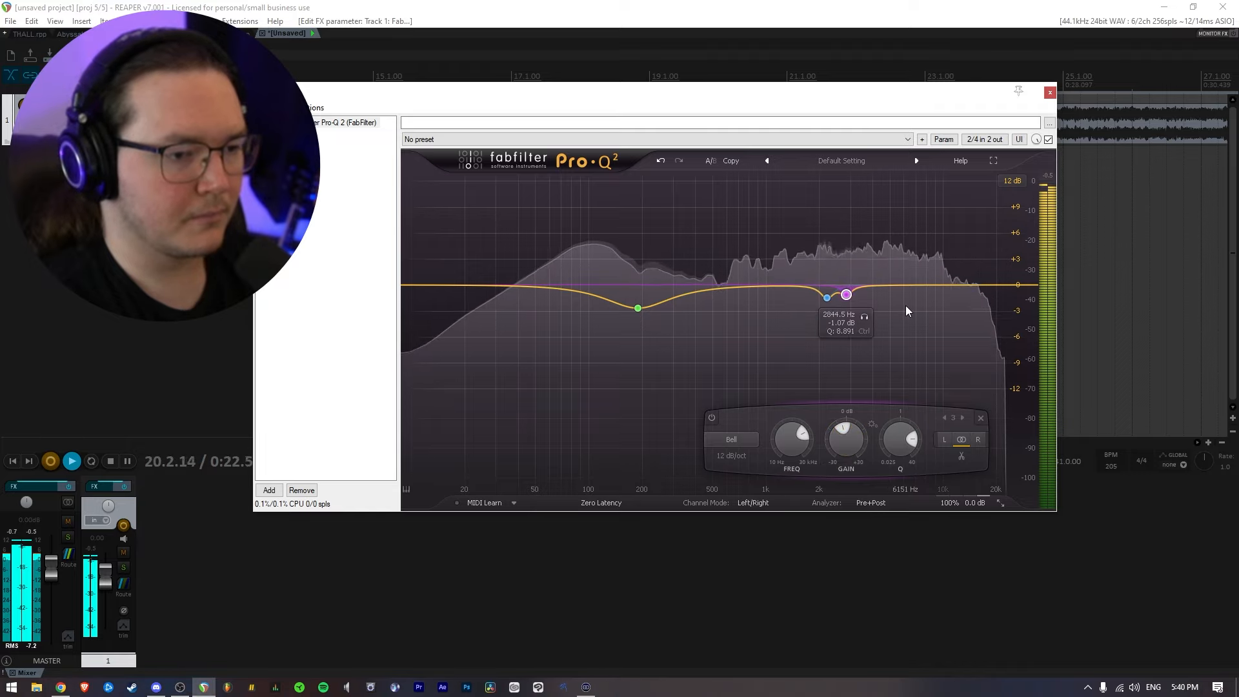
Audition the two narrow upper-mid EQ bands individually during playback.
{"action": "left_click", "coordinate": [827, 297]}
{"action": "left_click", "coordinate": [847, 322]}
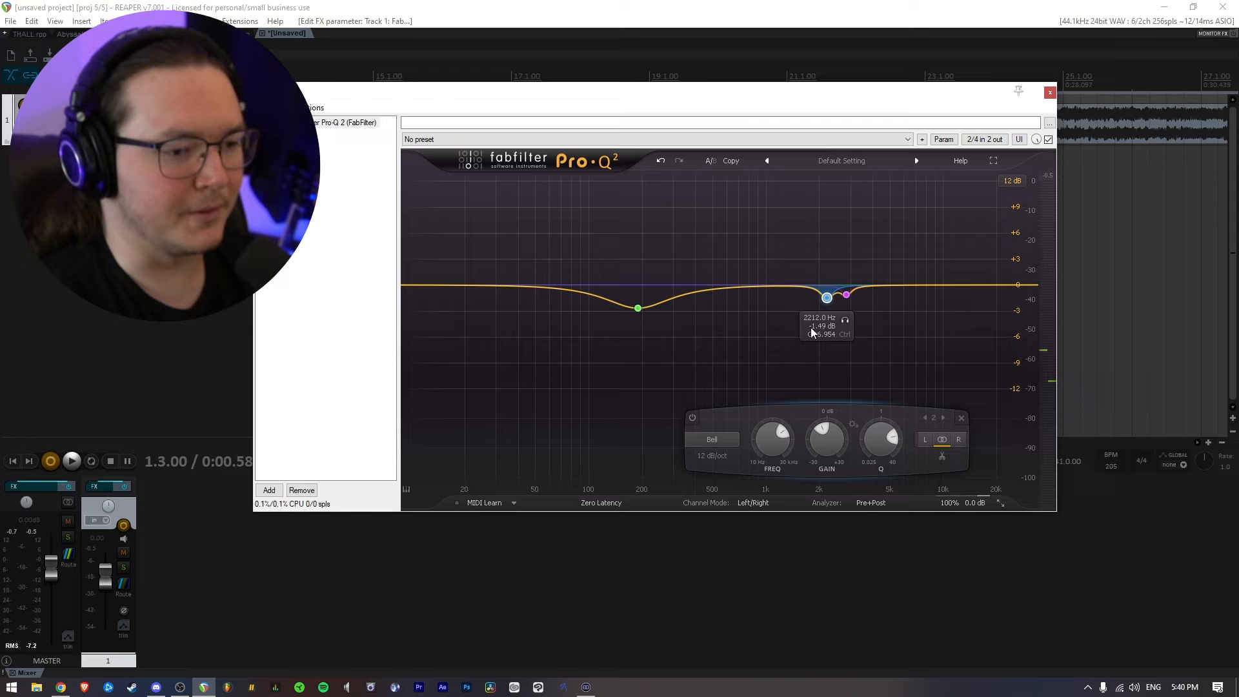
{"action": "left_click", "coordinate": [847, 295]}
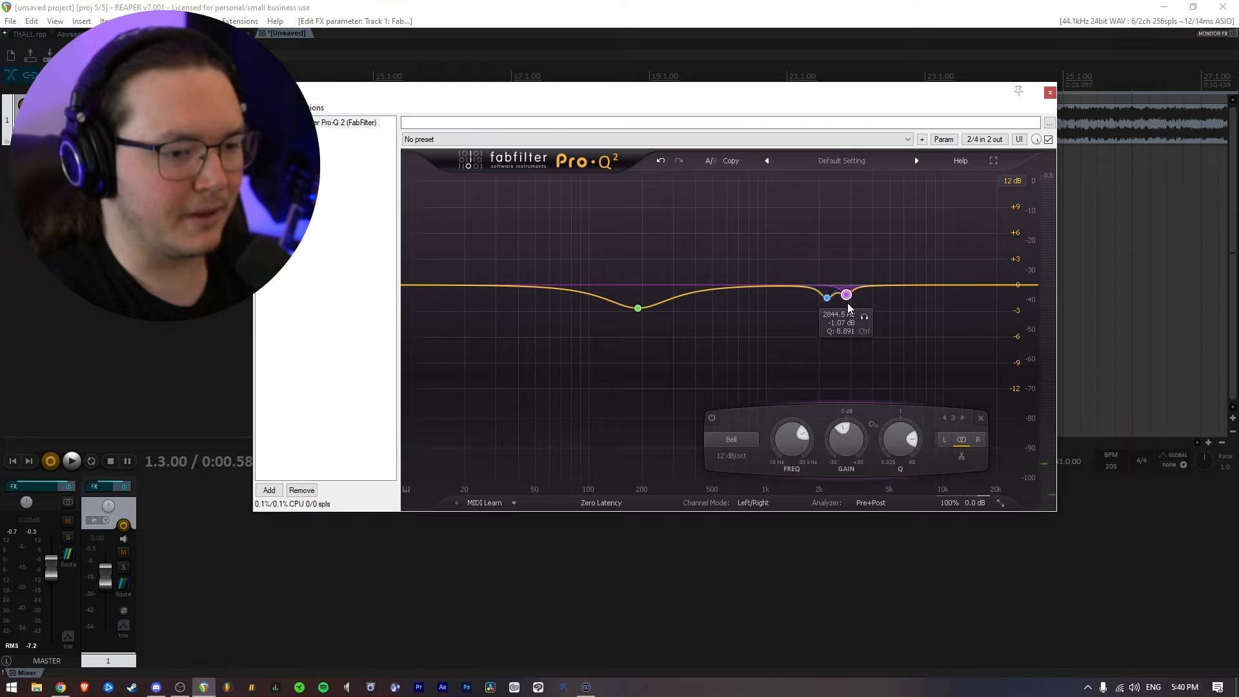
{"action": "left_click", "coordinate": [827, 297]}
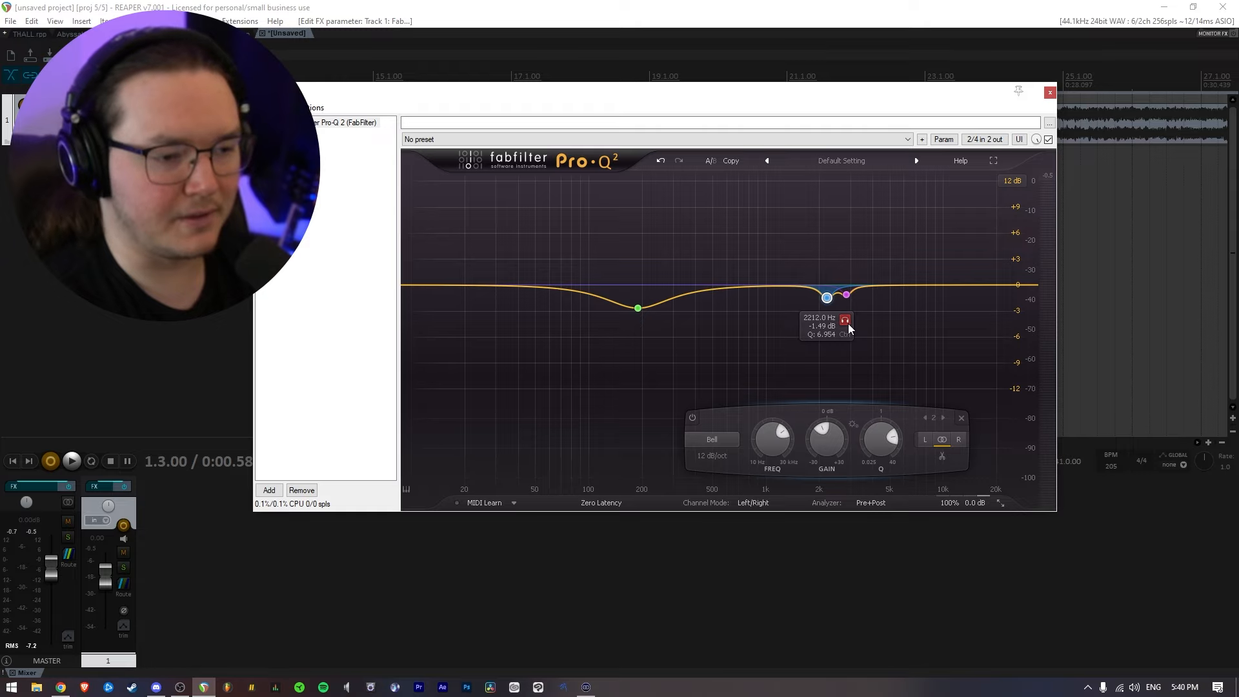
{"action": "key", "text": "space"}
{"action": "left_click_drag", "start_coordinate": [848, 324], "coordinate": [865, 317]}
{"action": "left_click", "coordinate": [846, 296]}
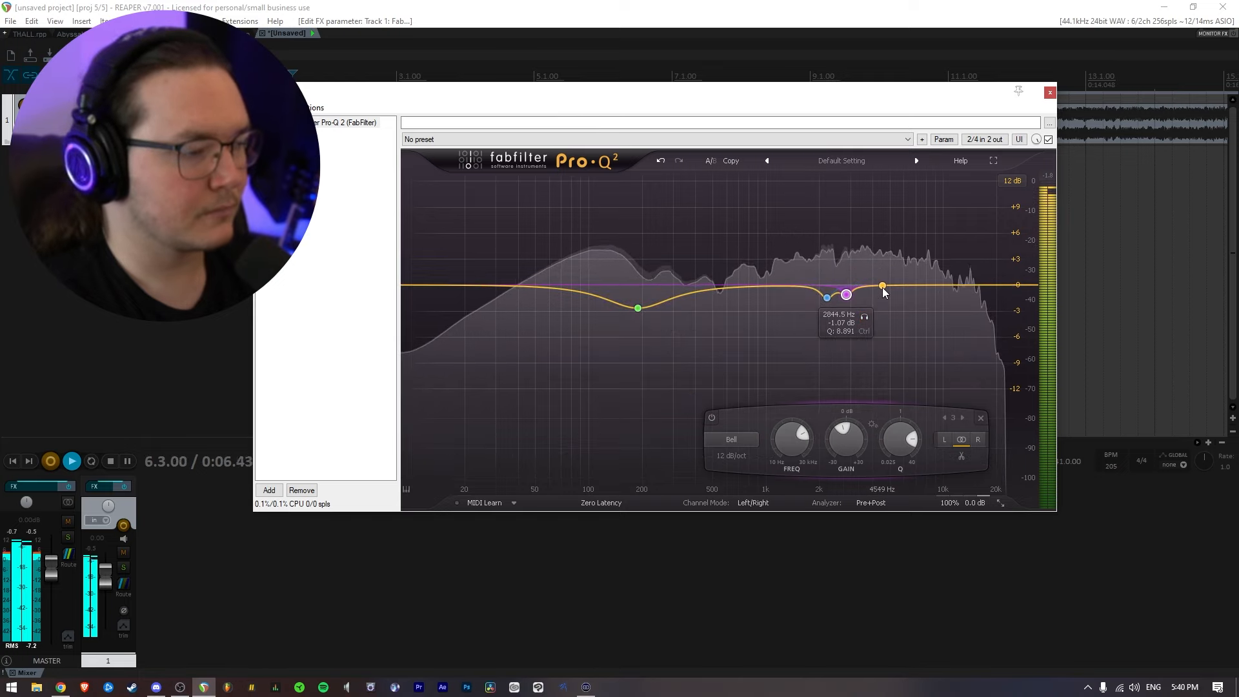
Bypass and re-enable Pro-Q 2 during playback to compare all three EQ cuts with the original sound.
{"action": "left_click", "coordinate": [262, 123]}
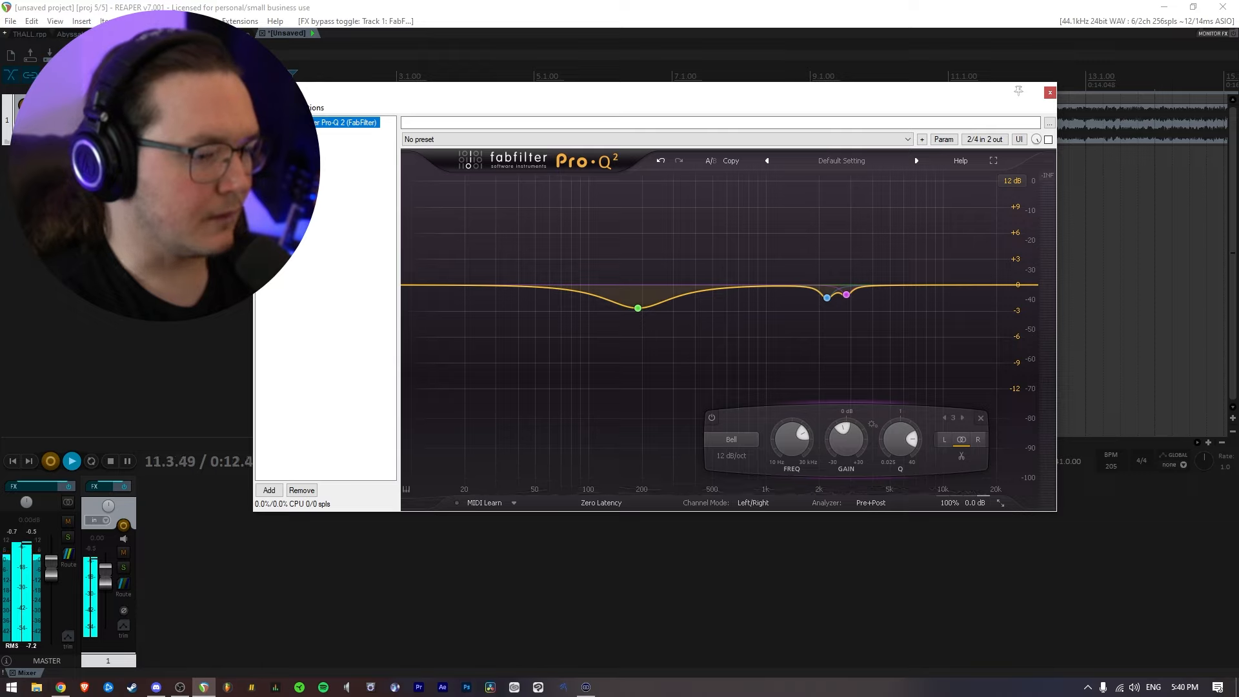
{"action": "left_click", "coordinate": [261, 123]}
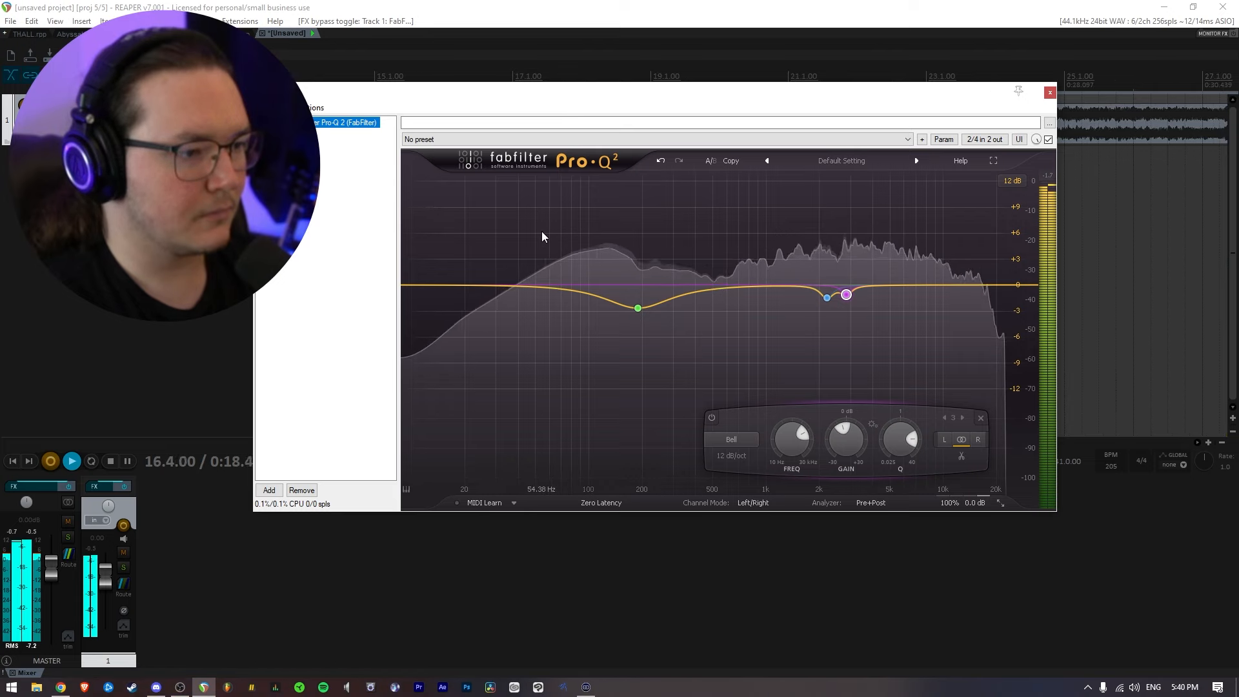
{"action": "key", "text": "space"}
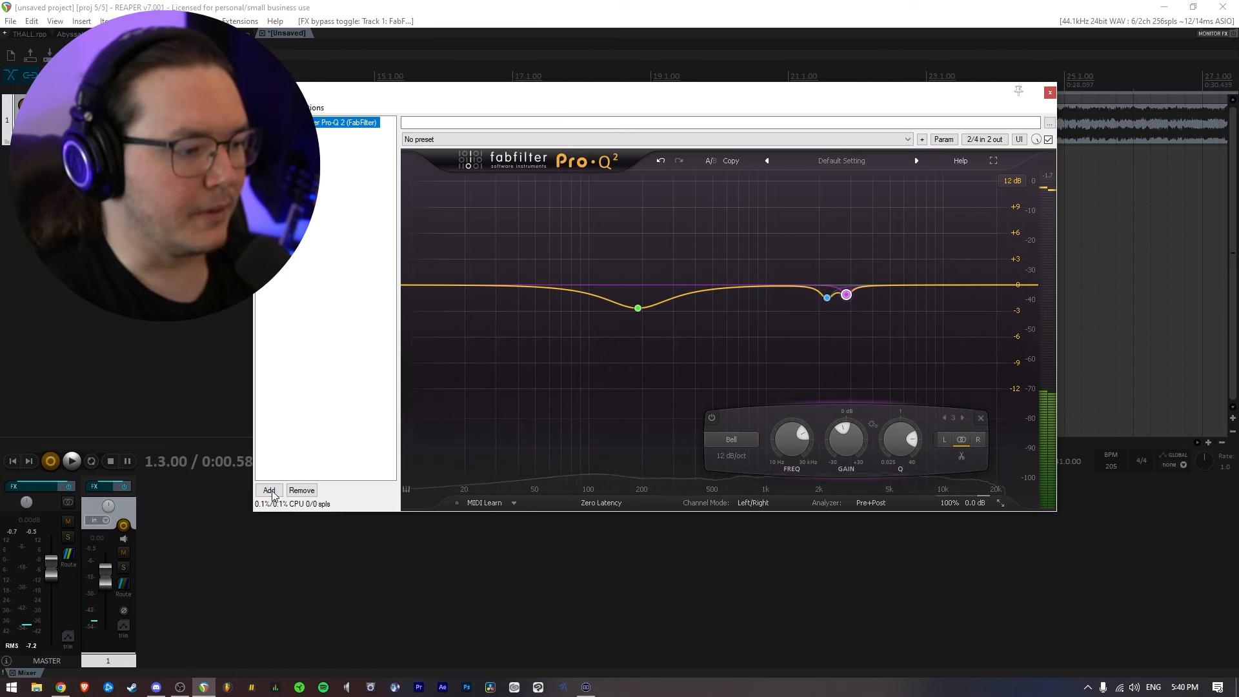
Add the FabFilter Pro-MB multiband compressor after Pro-Q 2 on track 1 and reposition the effects window.
{"action": "left_click", "coordinate": [269, 491]}
{"action": "double_click", "coordinate": [528, 171]}
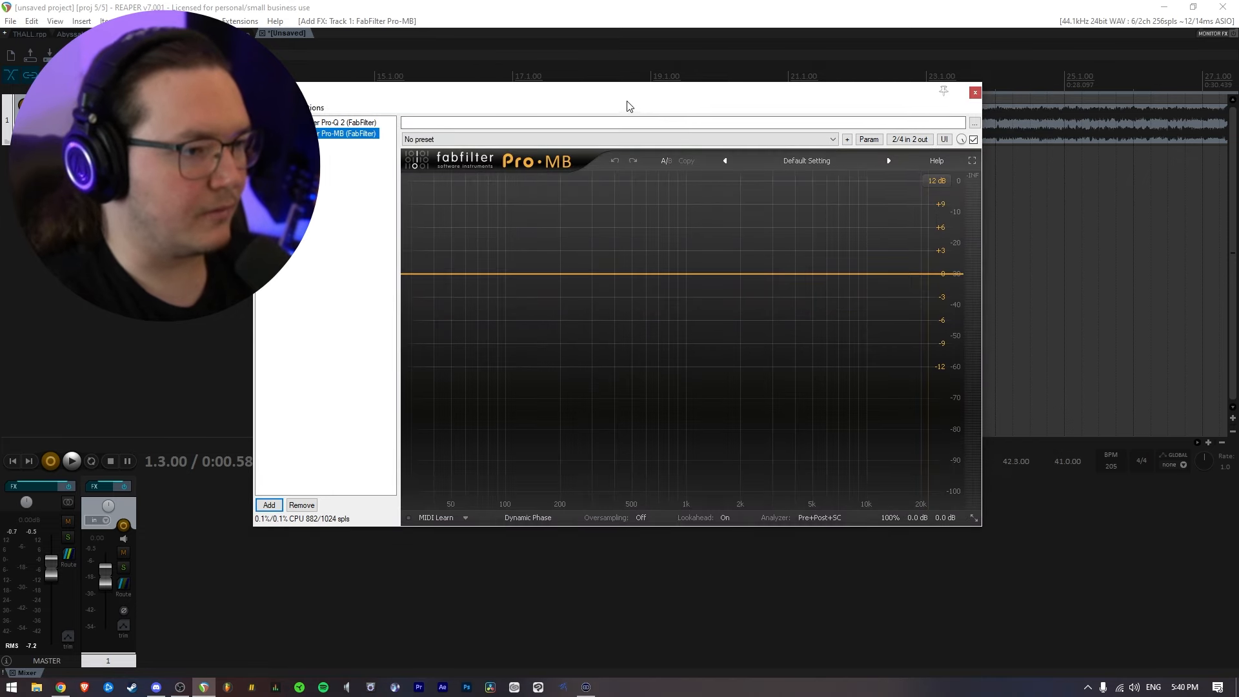
{"action": "left_click_drag", "start_coordinate": [629, 105], "coordinate": [643, 108]}
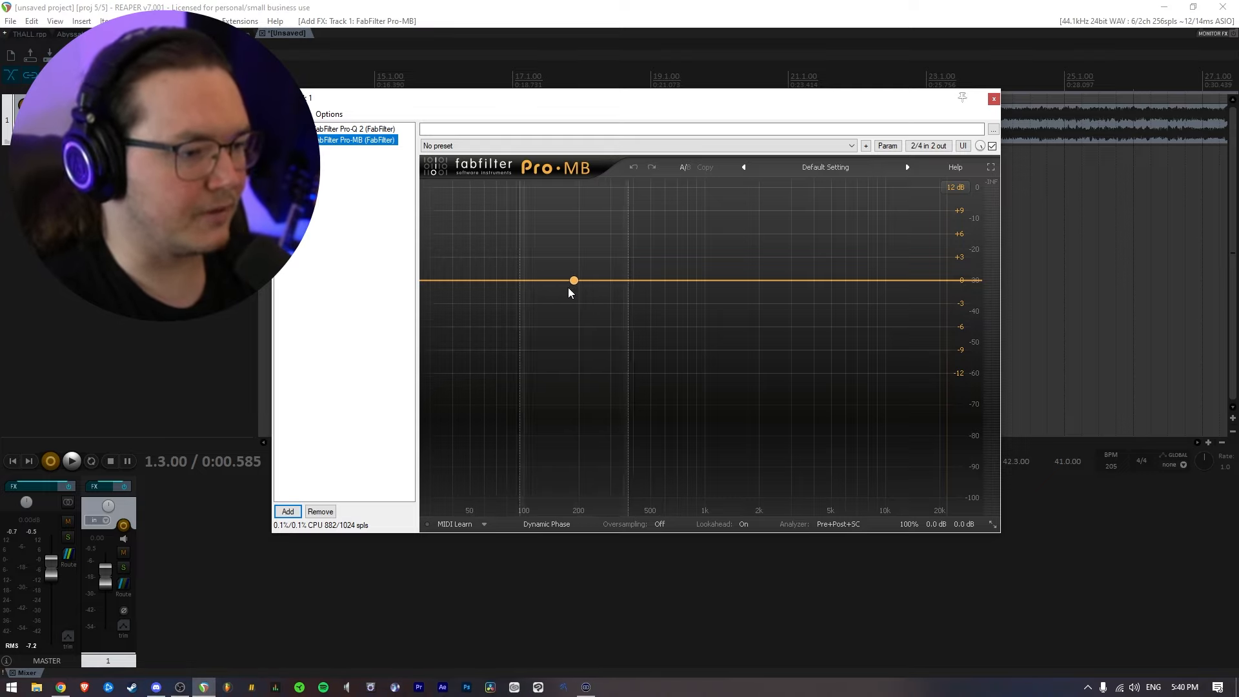
Start playback and create a Pro-MB compression band centred near 100 Hz, spanning about 50 to 200 Hz.
{"action": "key", "text": "space"}
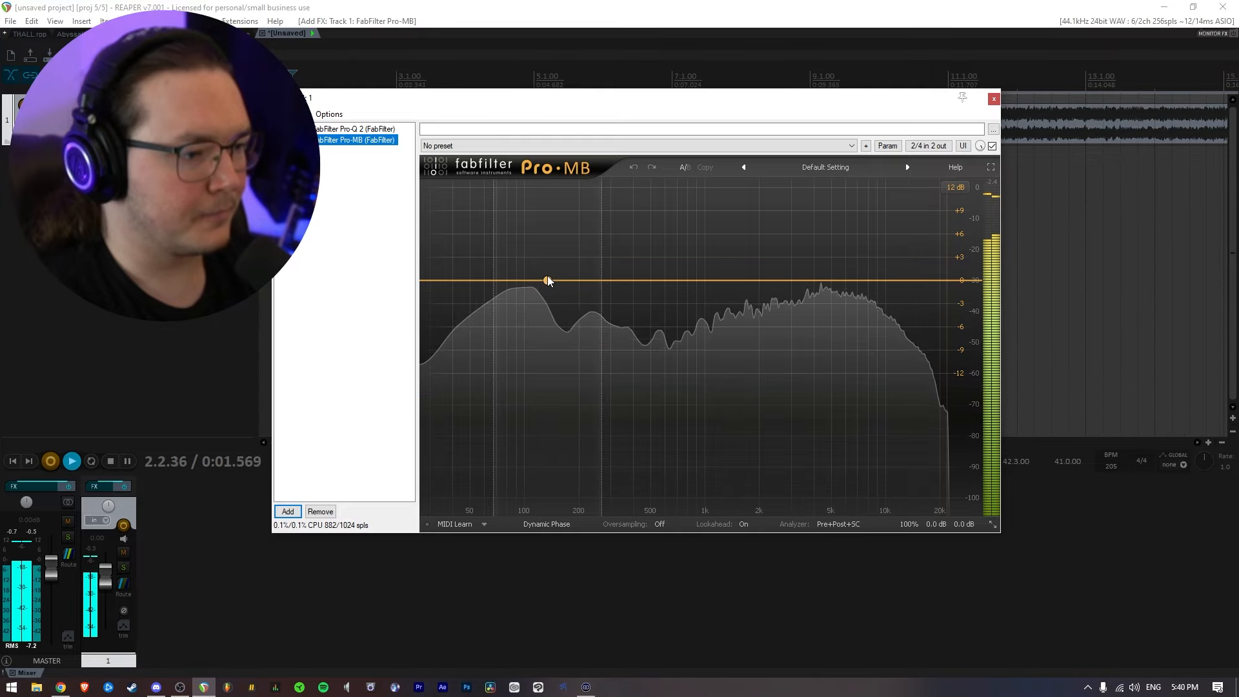
{"action": "left_click", "coordinate": [526, 284]}
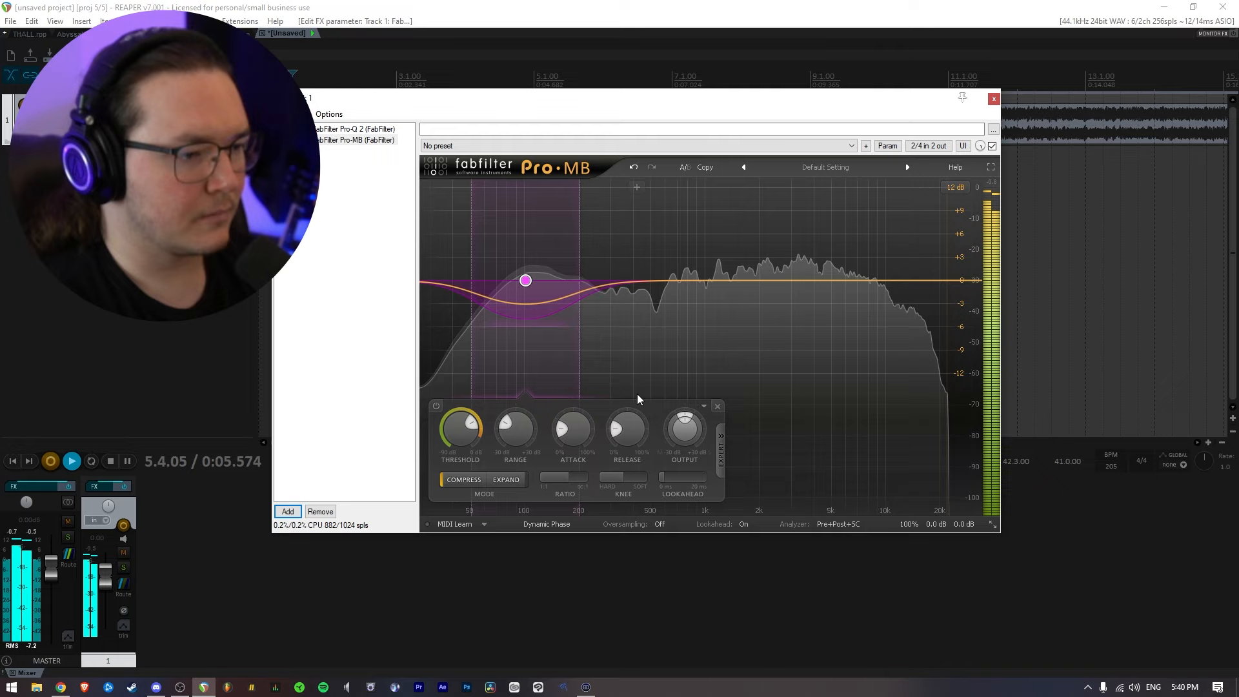
{"action": "mouse_move", "coordinate": [501, 421]}
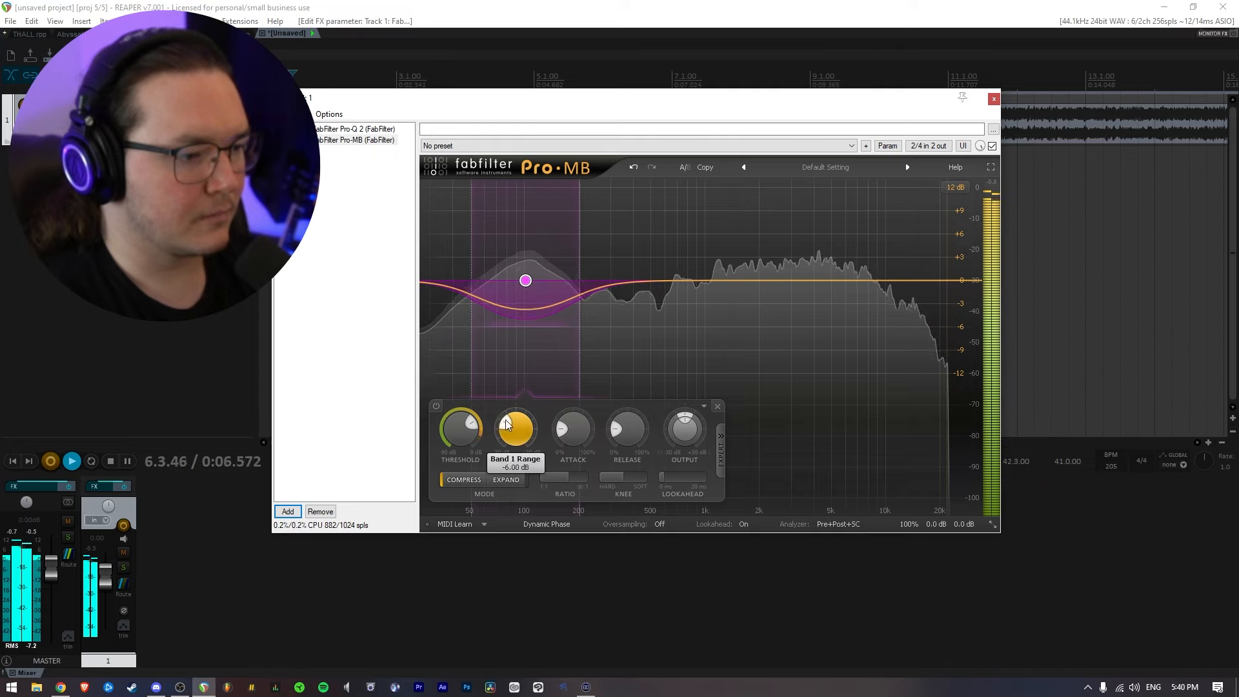
Bypass and re-enable the low compression band during playback to compare its effect on the low end.
{"action": "left_click", "coordinate": [435, 406]}
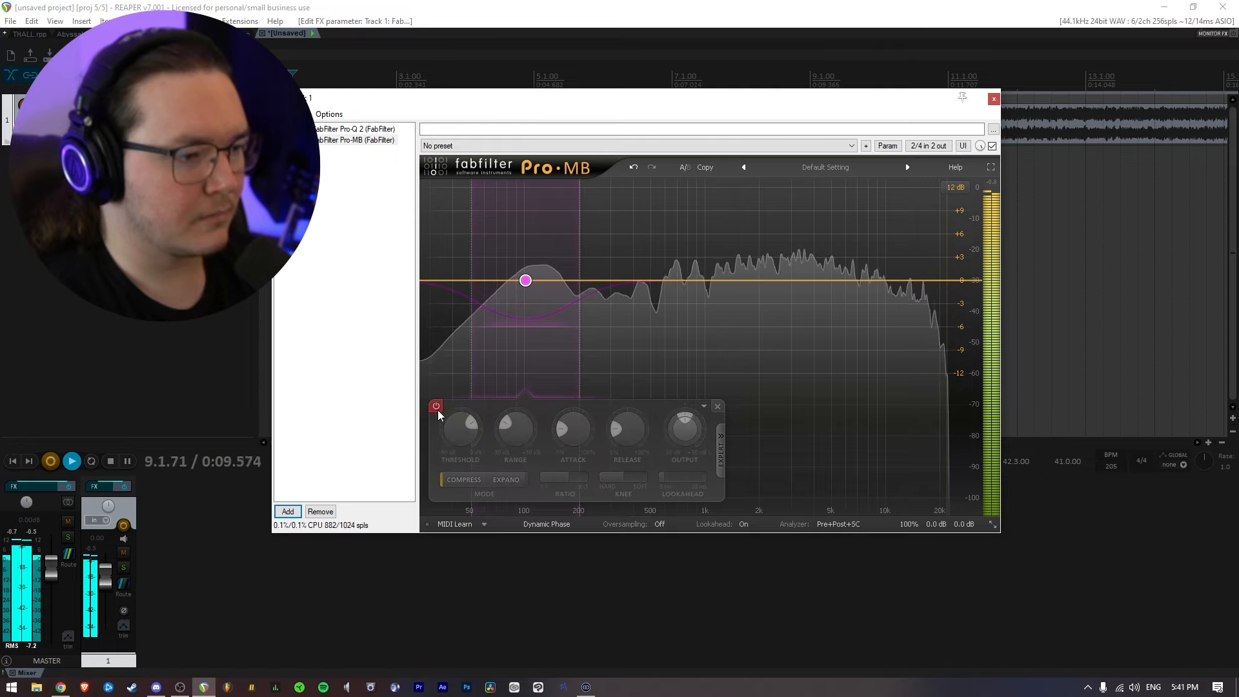
{"action": "left_click", "coordinate": [437, 408]}
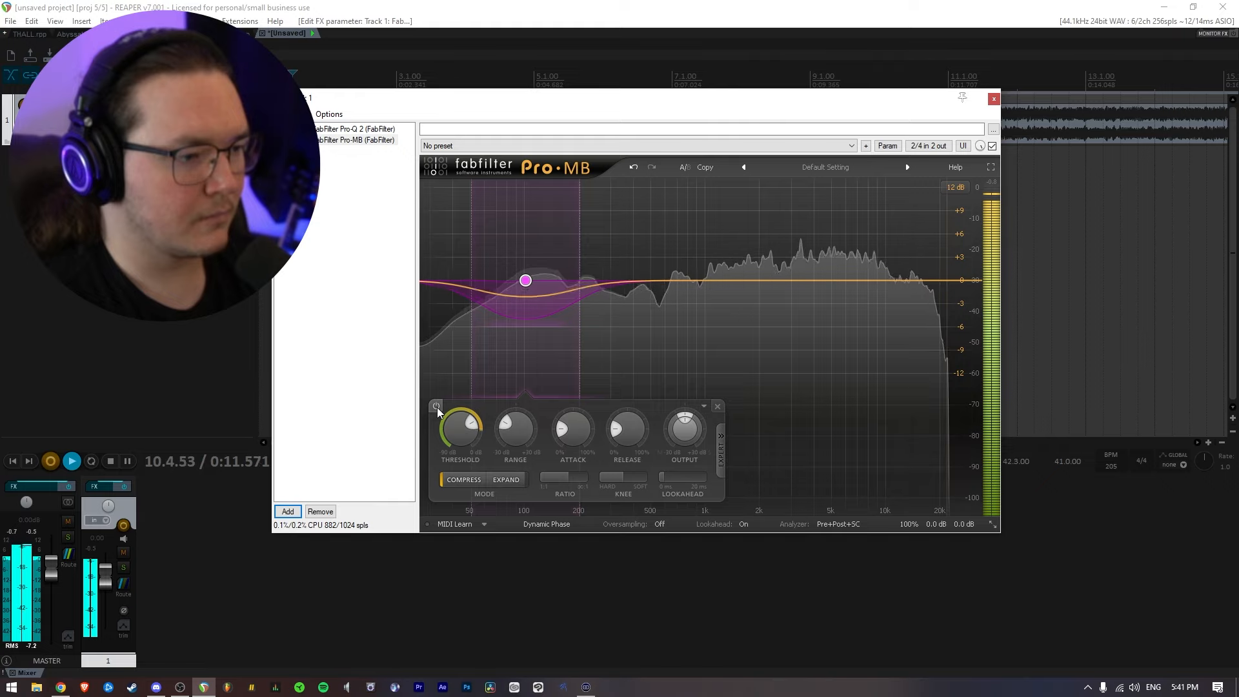
{"action": "mouse_move", "coordinate": [470, 435]}
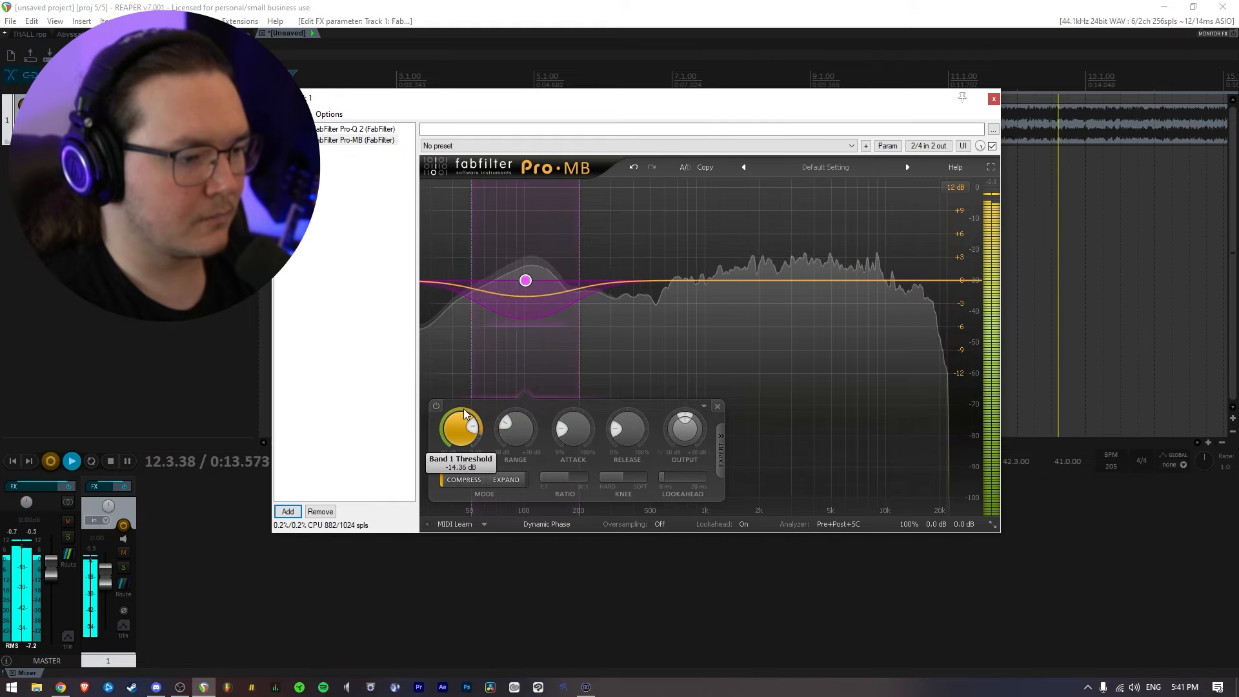
Set the low Pro-MB band's threshold to about -7.4 dB, compare it bypassed and enabled, and stop playback.
{"action": "left_click_drag", "start_coordinate": [464, 413], "coordinate": [468, 382]}
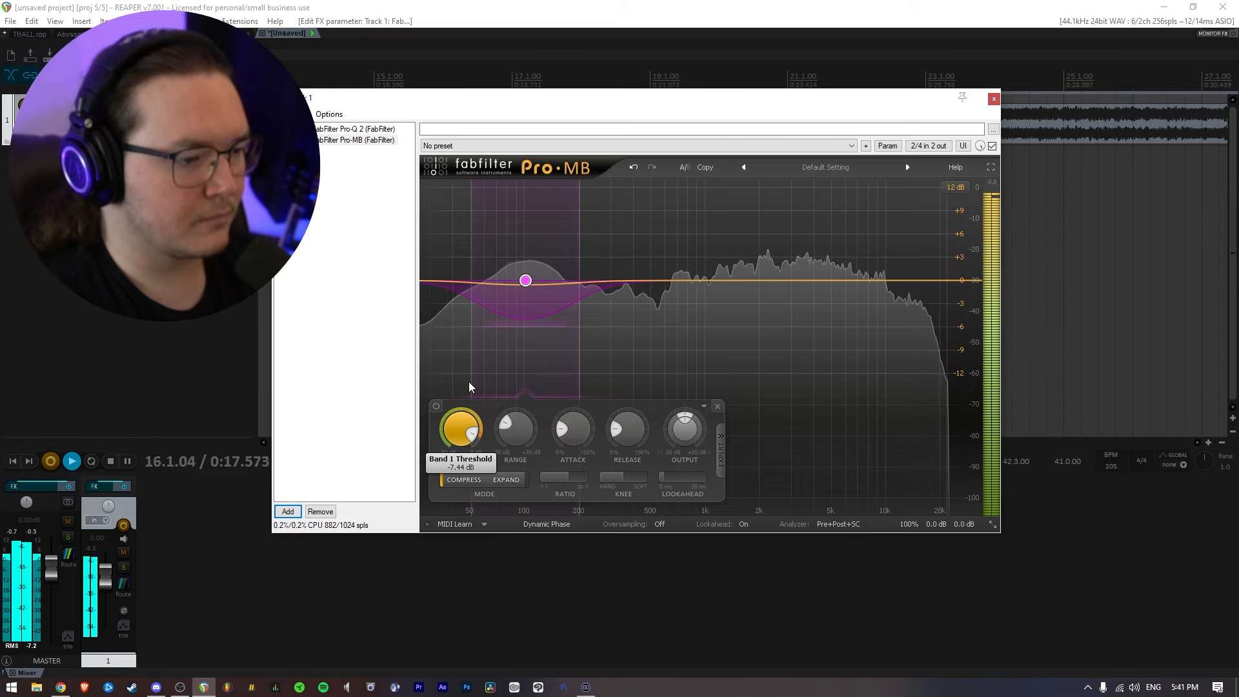
{"action": "left_click", "coordinate": [437, 407]}
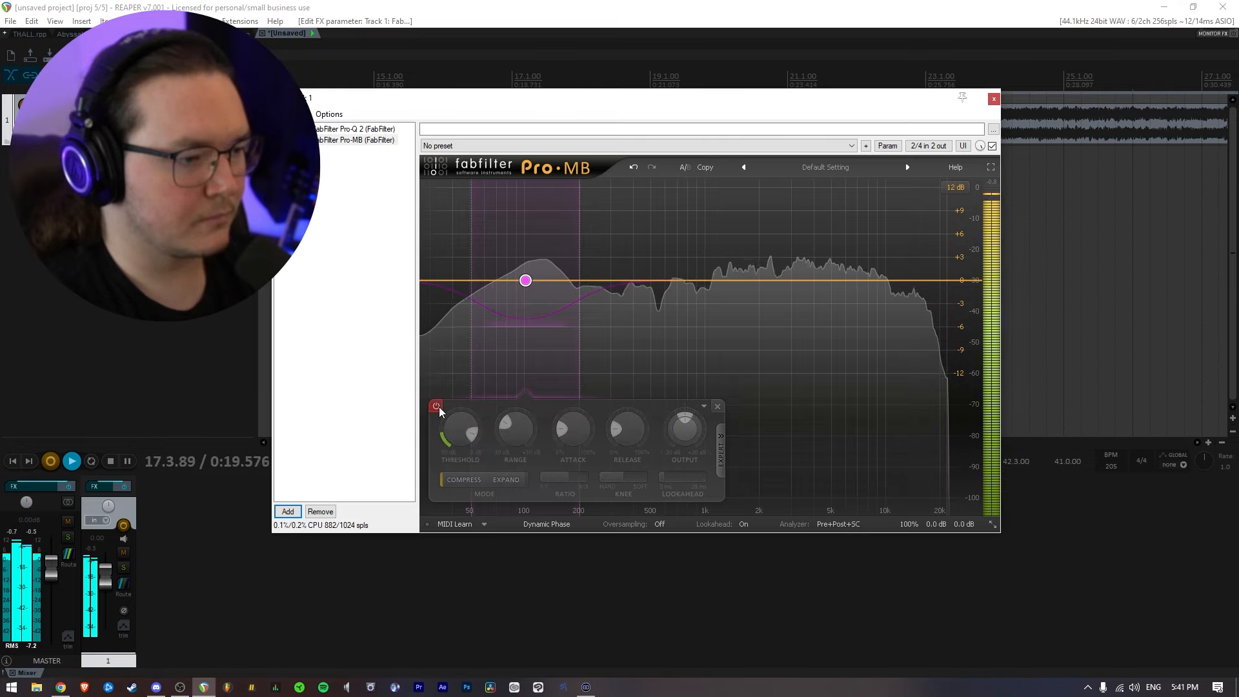
{"action": "left_click", "coordinate": [437, 407]}
{"action": "key", "text": "space"}
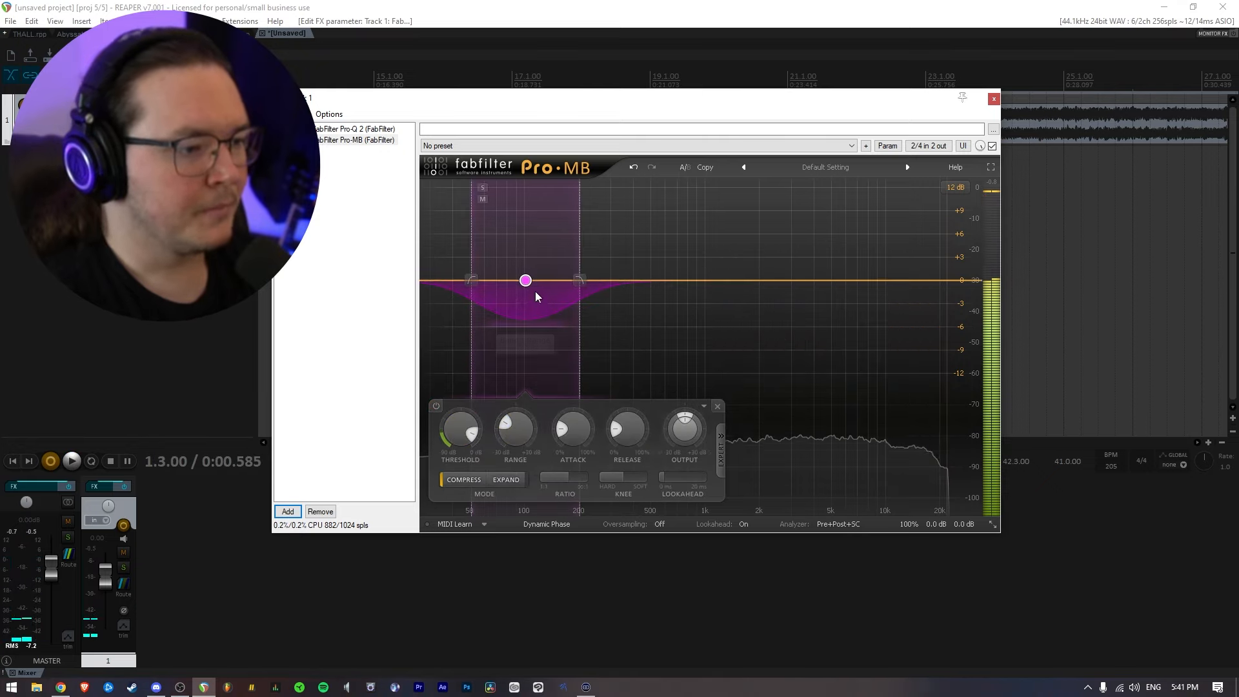
Solo the low Pro-MB band during playback, shift its centre to about 93 Hz, and unsolo it.
{"action": "left_click", "coordinate": [482, 188]}
{"action": "key", "text": "space"}
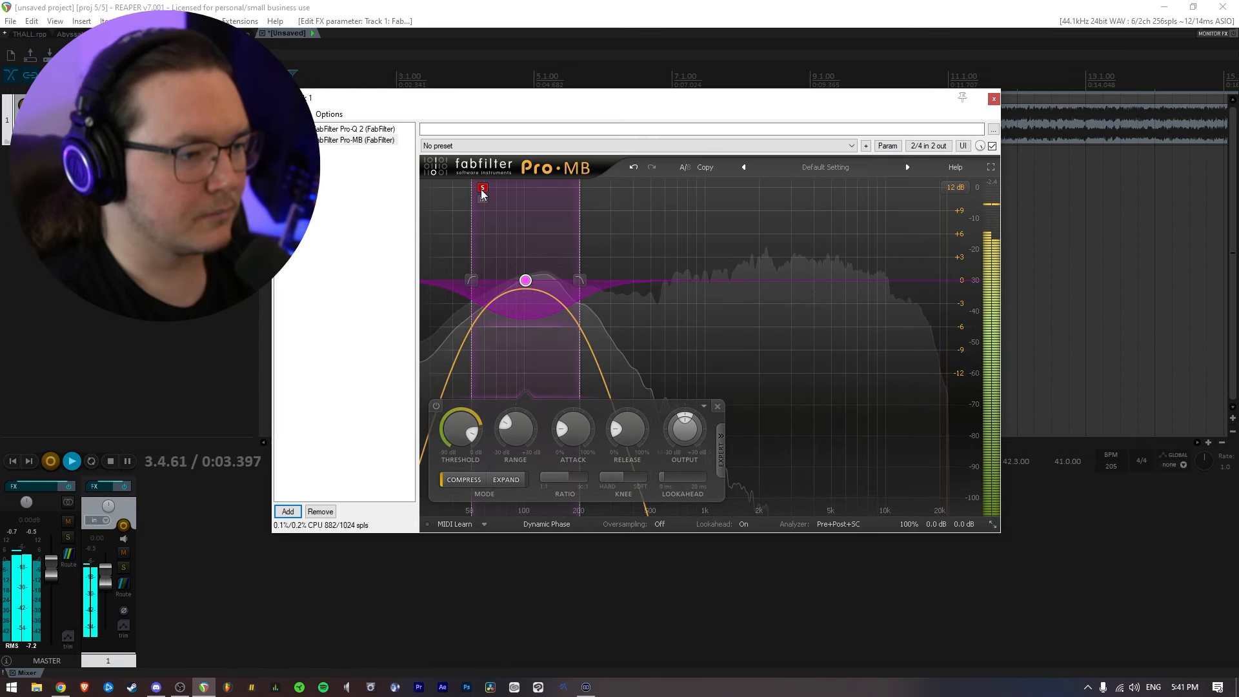
{"action": "left_click_drag", "start_coordinate": [482, 191], "coordinate": [474, 191]}
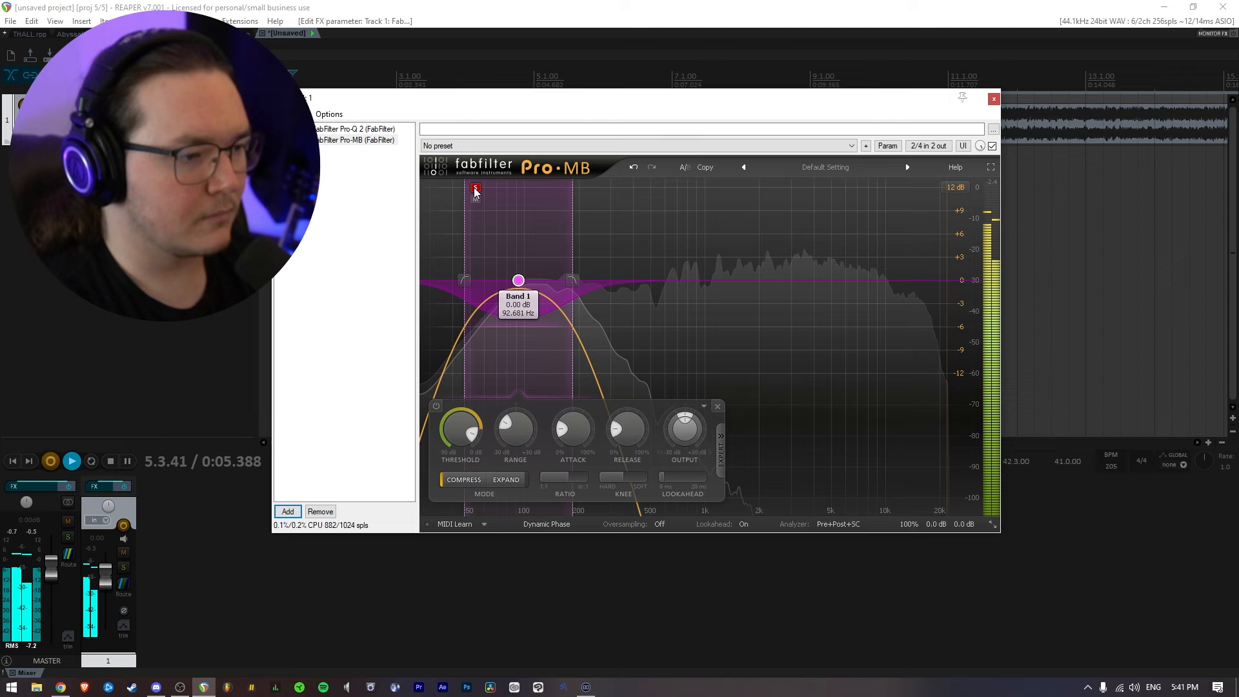
{"action": "left_click", "coordinate": [475, 189]}
{"action": "key", "text": "space"}
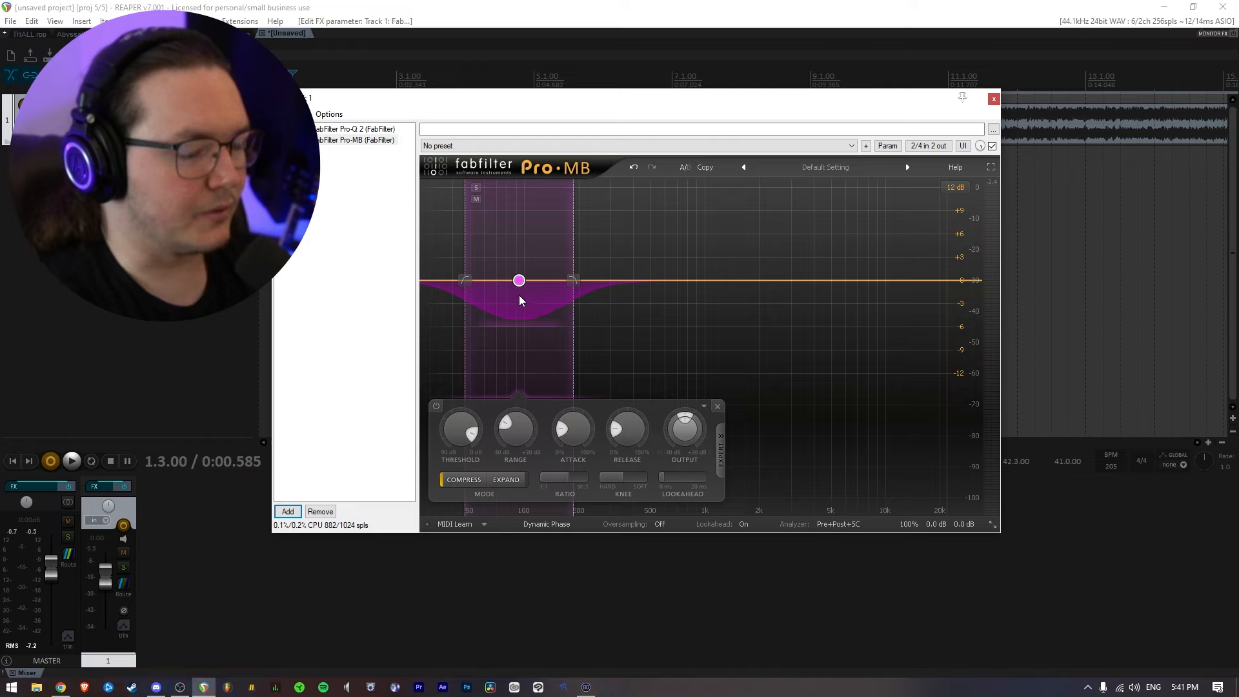
Add a narrow bell cut in Pro-Q 2 near 3336 Hz, about -1.57 dB with a Q of about 17, while auditioning playback.
{"action": "key", "text": "space"}
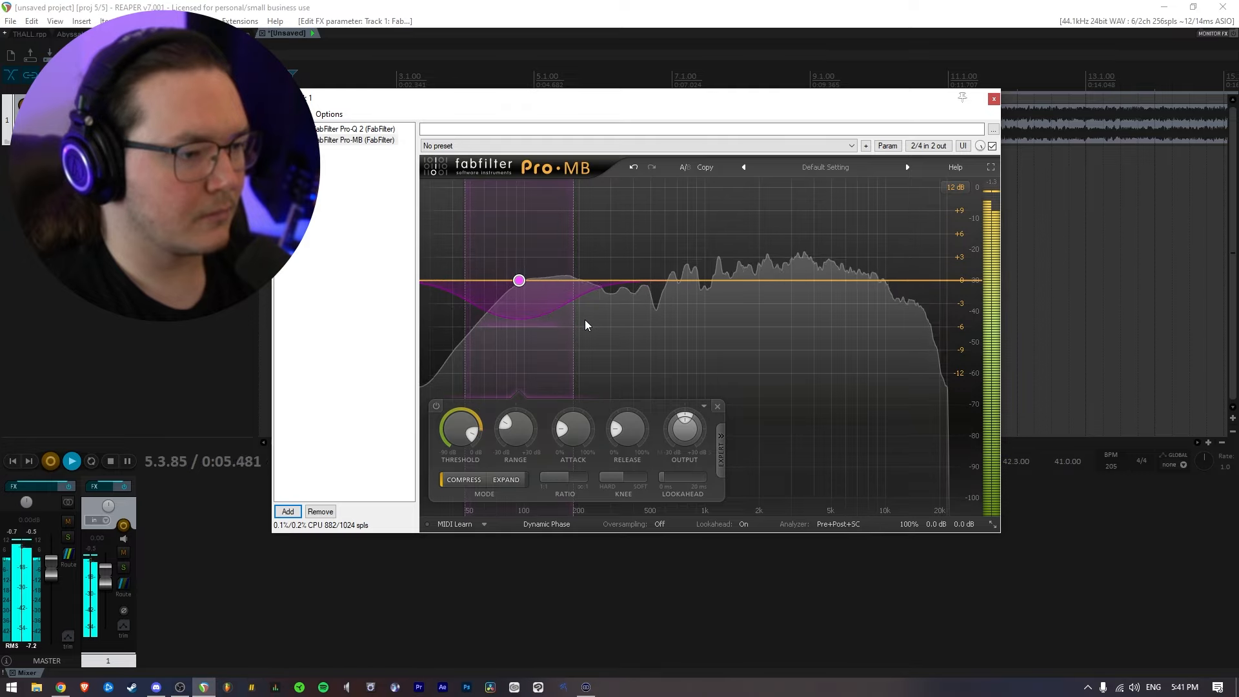
{"action": "left_click", "coordinate": [356, 129]}
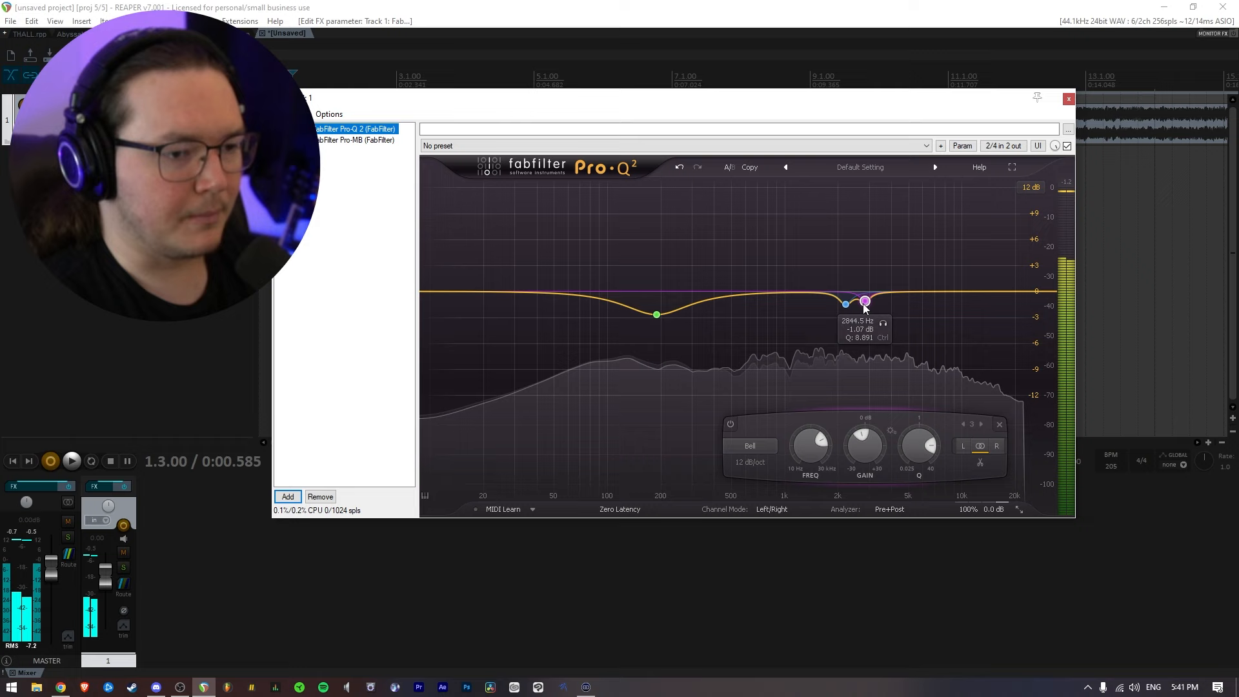
{"action": "mouse_move", "coordinate": [888, 291]}
{"action": "left_mouse_down"}
{"action": "mouse_move", "coordinate": [865, 253]}
{"action": "mouse_move", "coordinate": [879, 310]}
{"action": "left_mouse_up"}
{"action": "scroll", "coordinate": [886, 277], "scroll_direction": "up", "scroll_amount": 5}
{"action": "key", "text": "space"}
{"action": "scroll", "coordinate": [882, 284], "scroll_direction": "up", "scroll_amount": 2}
{"action": "scroll", "coordinate": [872, 257], "scroll_direction": "up", "scroll_amount": 5}
{"action": "left_click", "coordinate": [895, 328]}
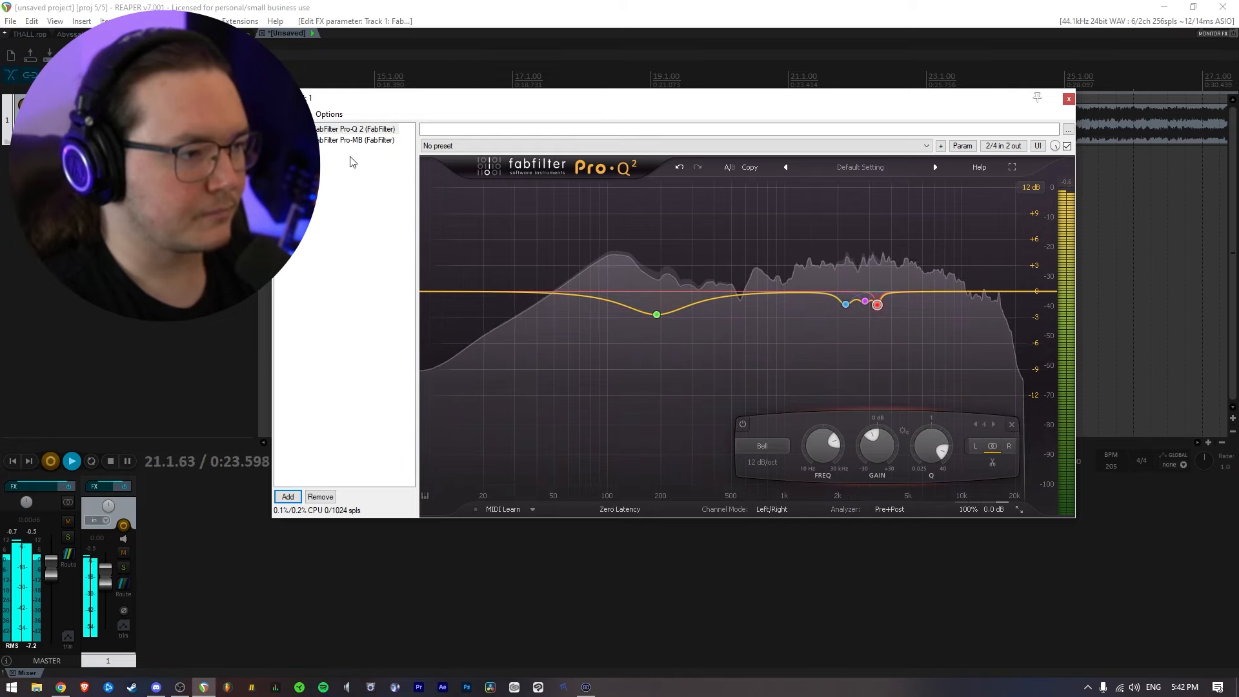
{"action": "key", "text": "space"}
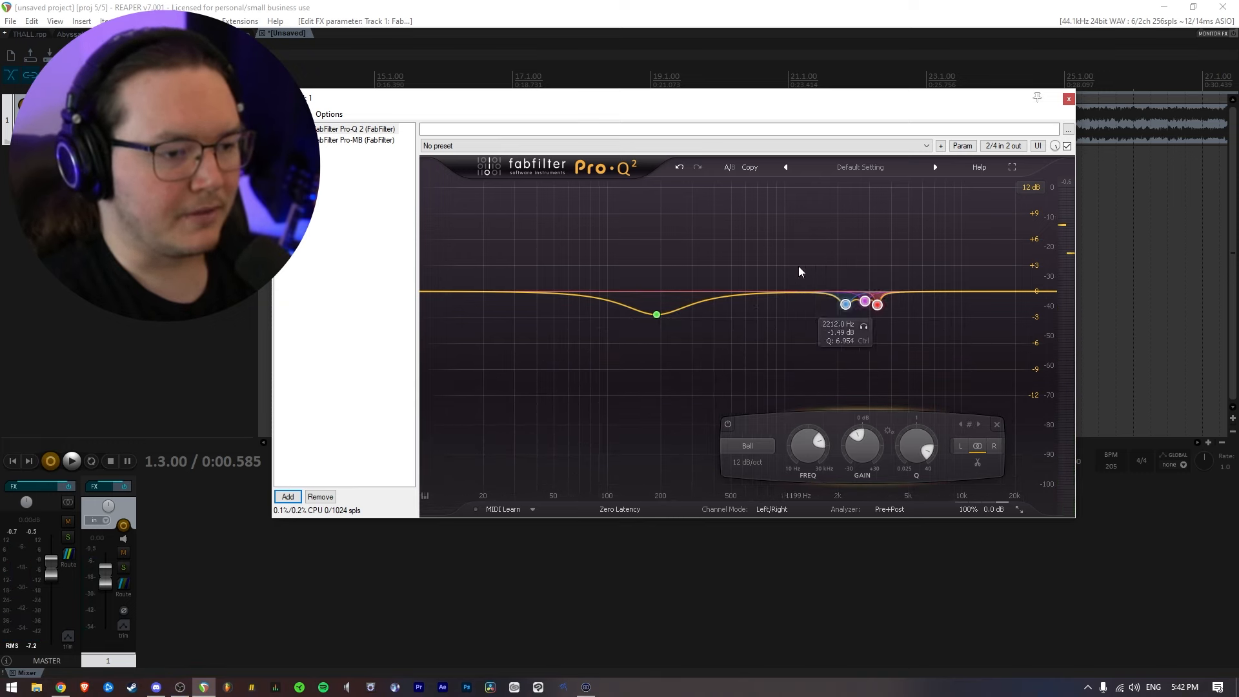
Add a high shelf in Pro-Q 2 at about 2572 Hz with about +2 dB gain.
{"action": "left_click", "coordinate": [656, 314]}
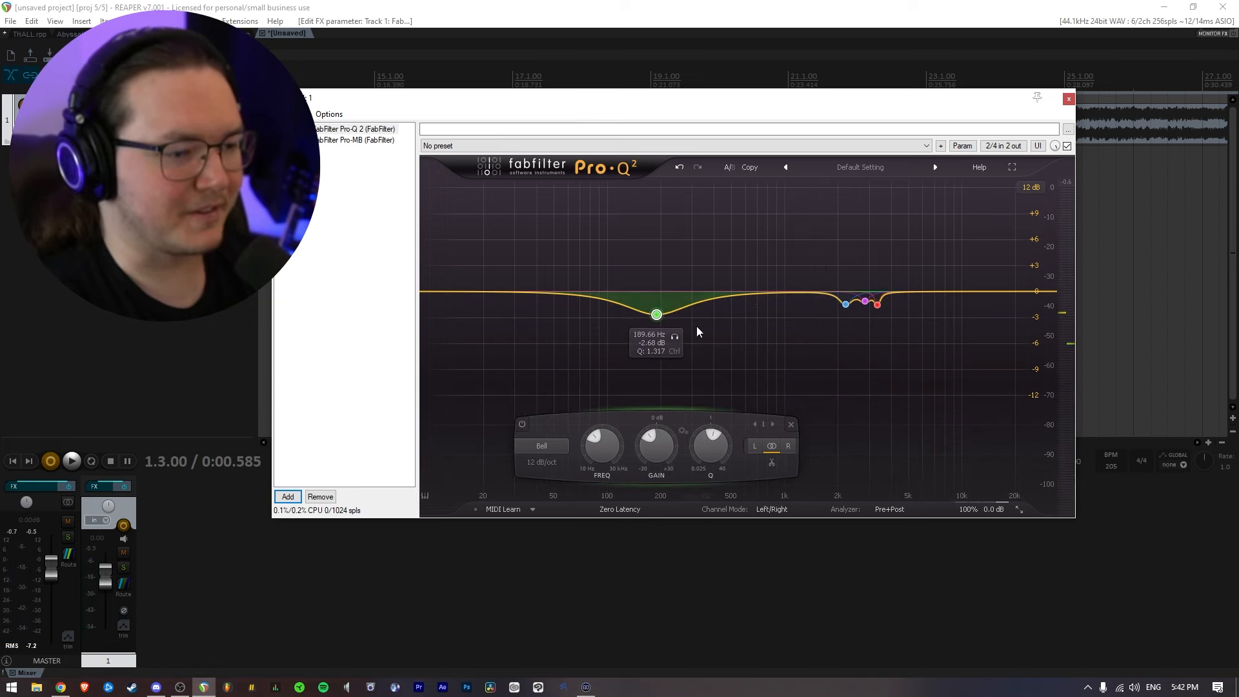
{"action": "left_click", "coordinate": [756, 337]}
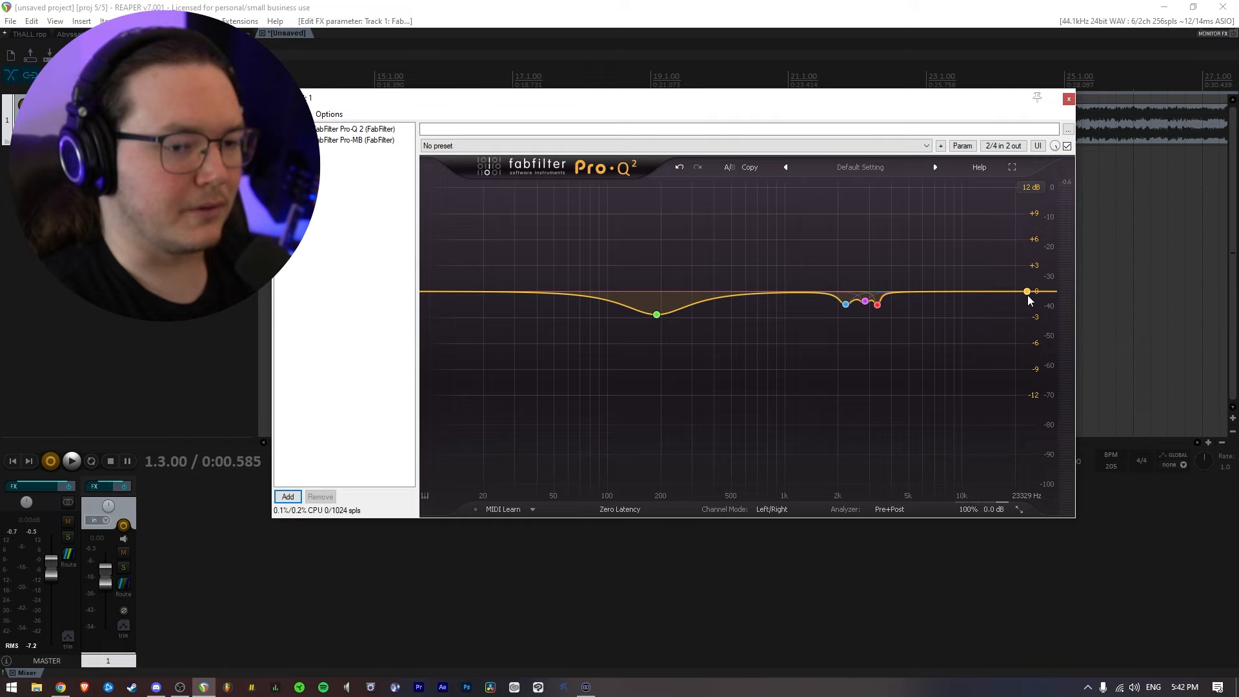
{"action": "left_click_drag", "start_coordinate": [1034, 294], "coordinate": [837, 282]}
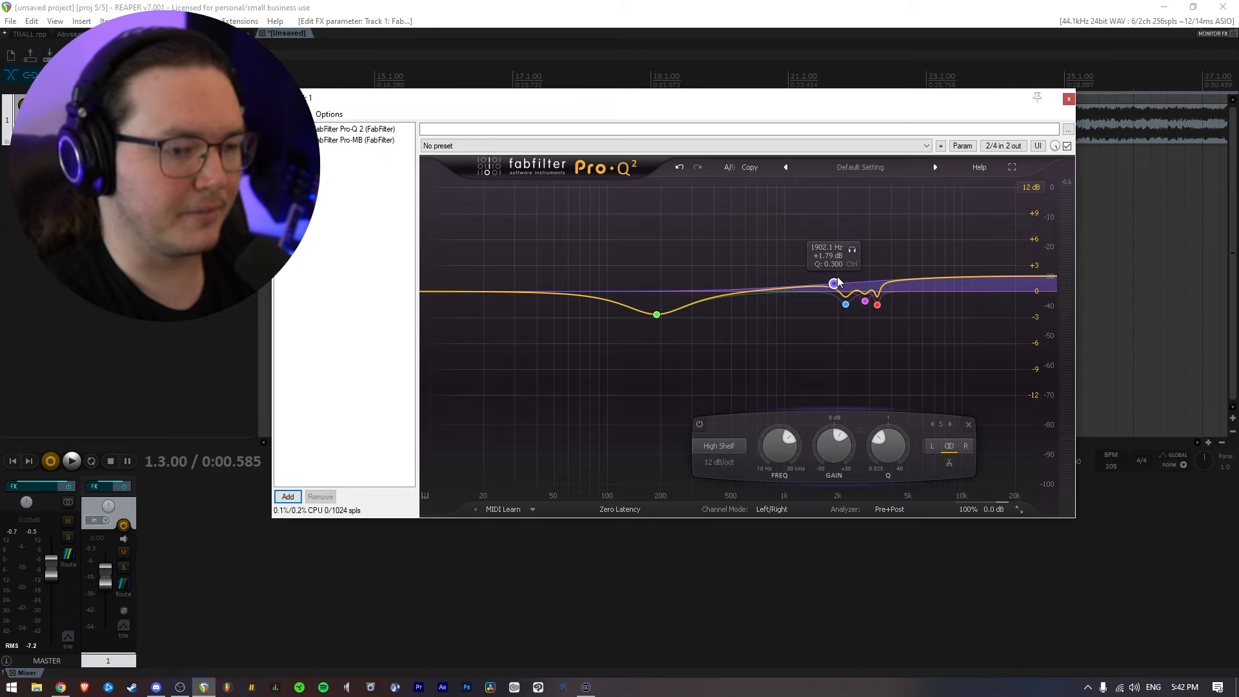
{"action": "left_click_drag", "start_coordinate": [838, 278], "coordinate": [861, 278]}
Deepen the three narrow upper-mid cuts together during playback, bringing the 2212 Hz cut to about -1.94 dB.
{"action": "key", "text": "space"}
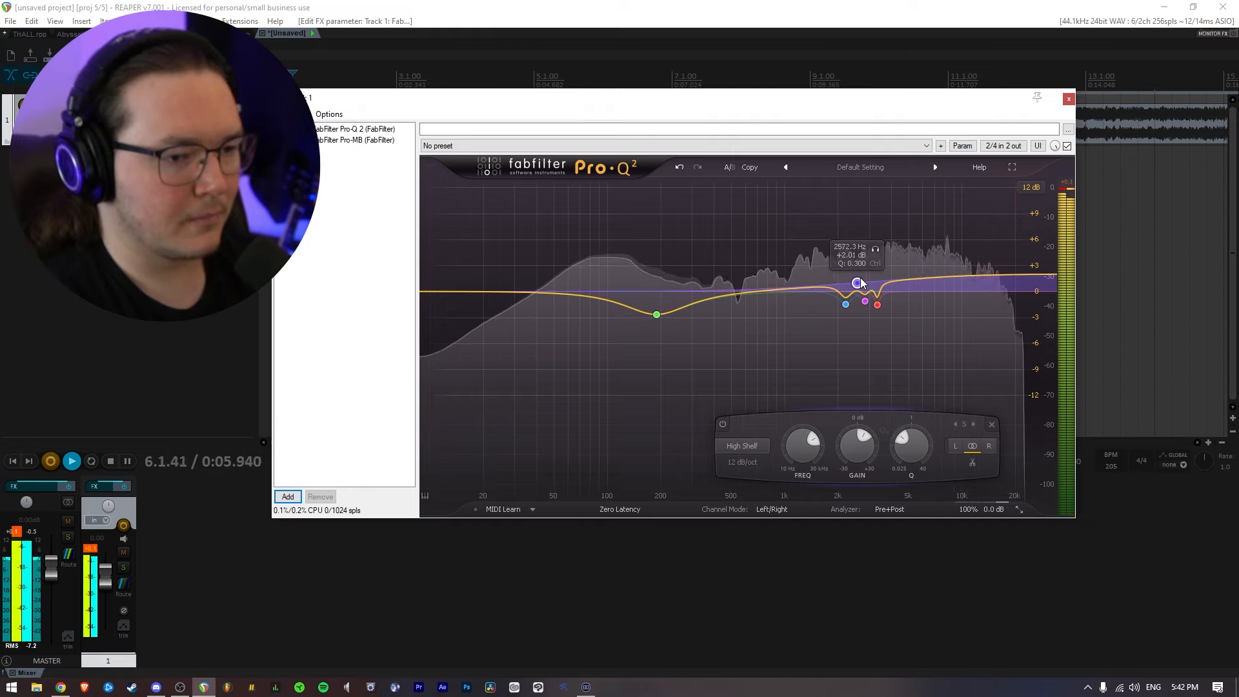
{"action": "left_click_drag", "start_coordinate": [902, 332], "coordinate": [825, 300]}
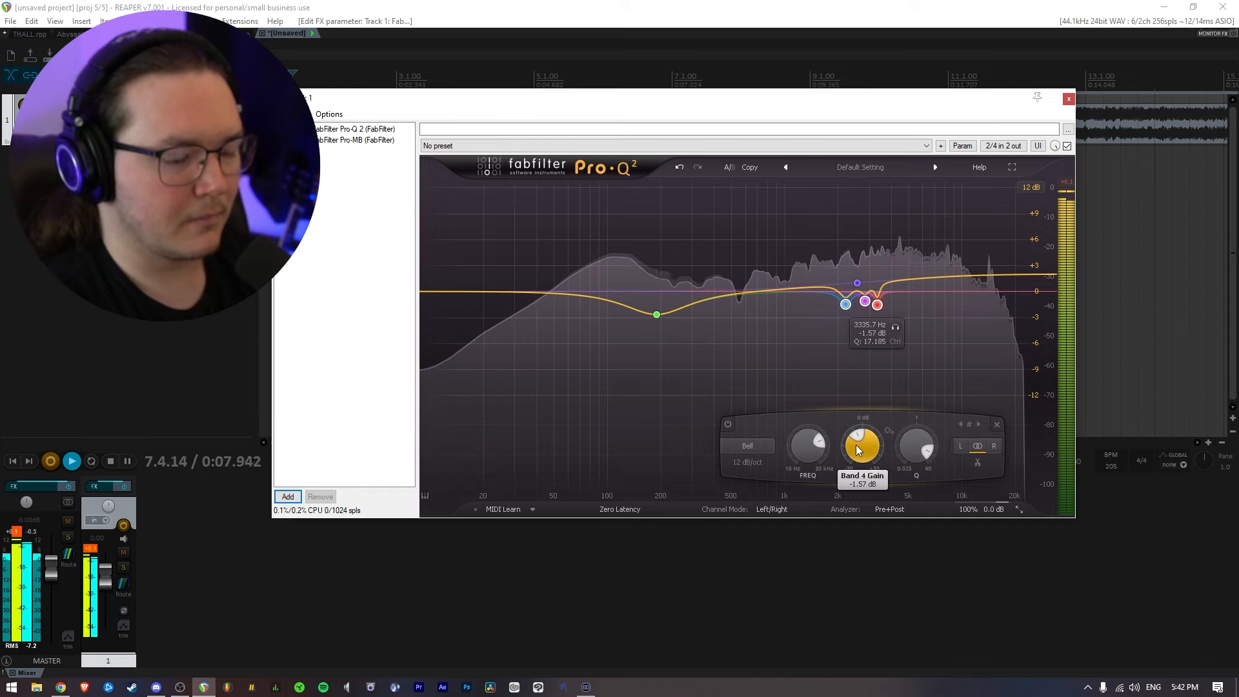
{"action": "left_click_drag", "start_coordinate": [856, 444], "coordinate": [839, 451]}
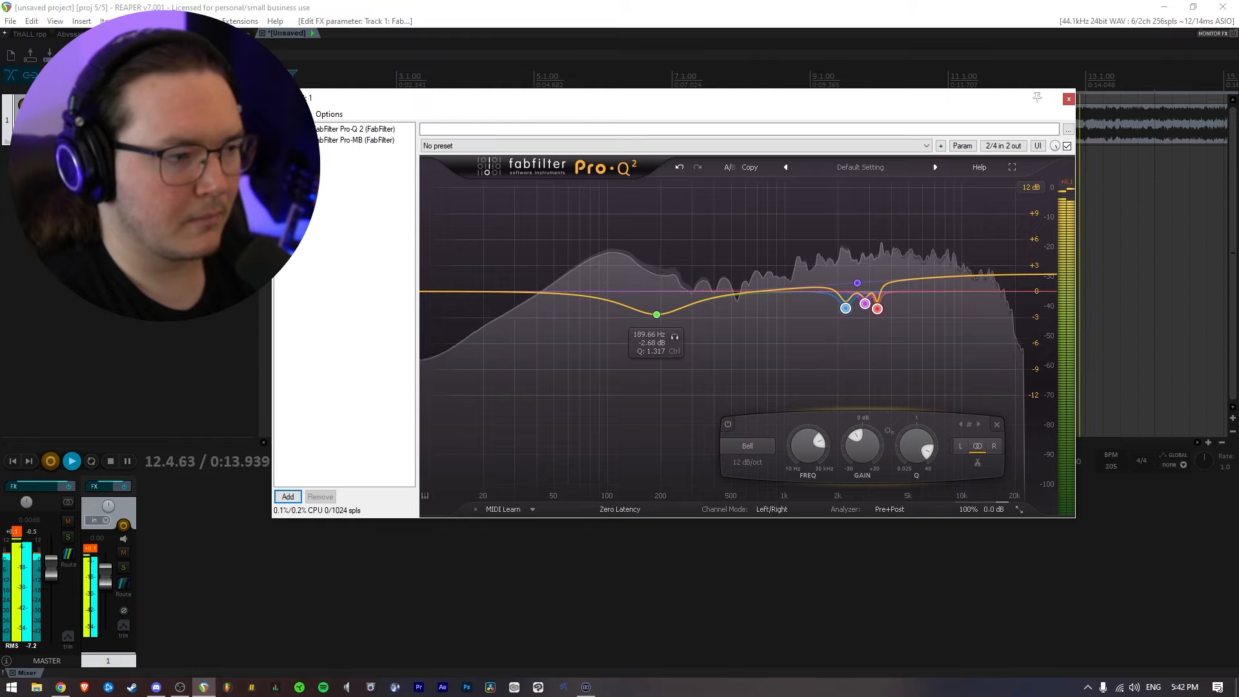
Compare the high shelf bypassed and enabled during playback, and reduce its gain to about +1.5 dB.
{"action": "left_click", "coordinate": [857, 283]}
{"action": "left_click", "coordinate": [722, 425]}
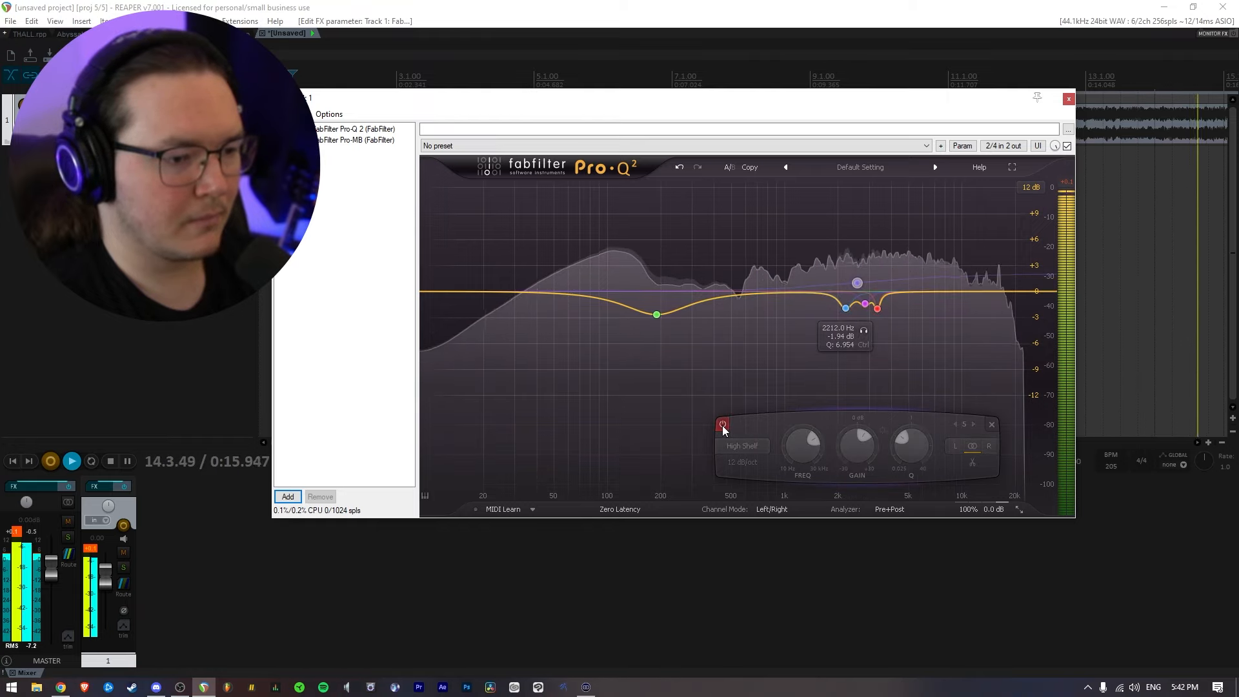
{"action": "left_click", "coordinate": [723, 424]}
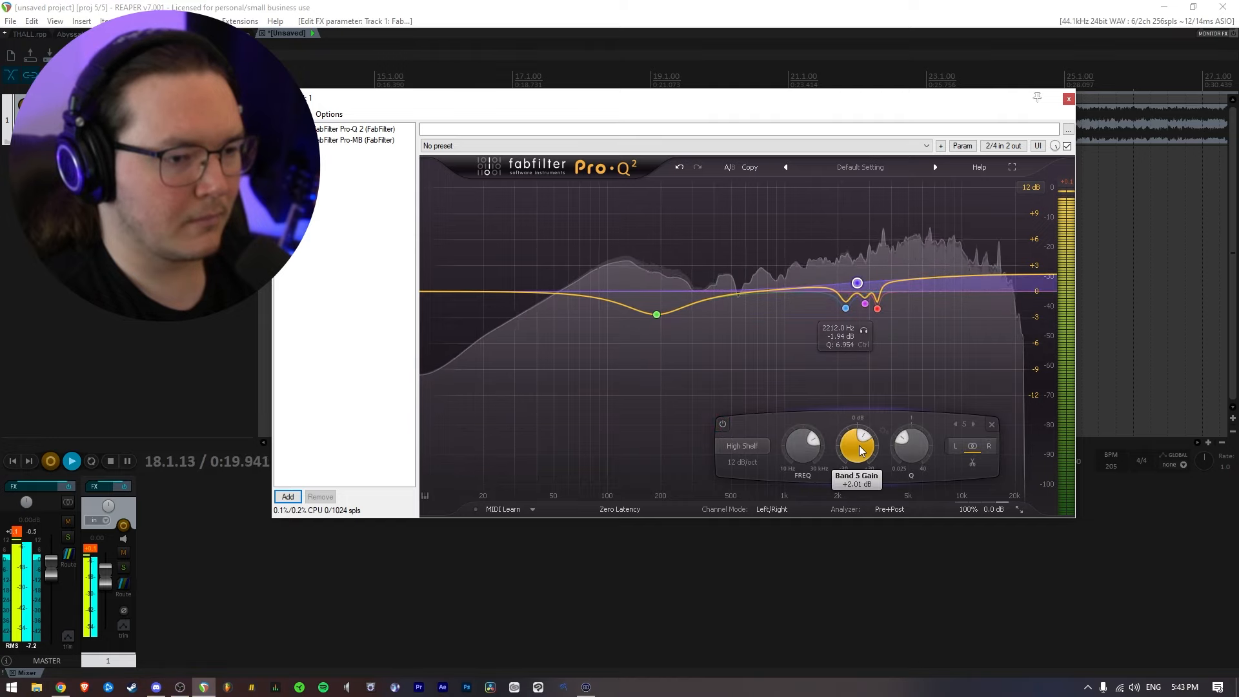
{"action": "left_click_drag", "start_coordinate": [852, 445], "coordinate": [833, 453]}
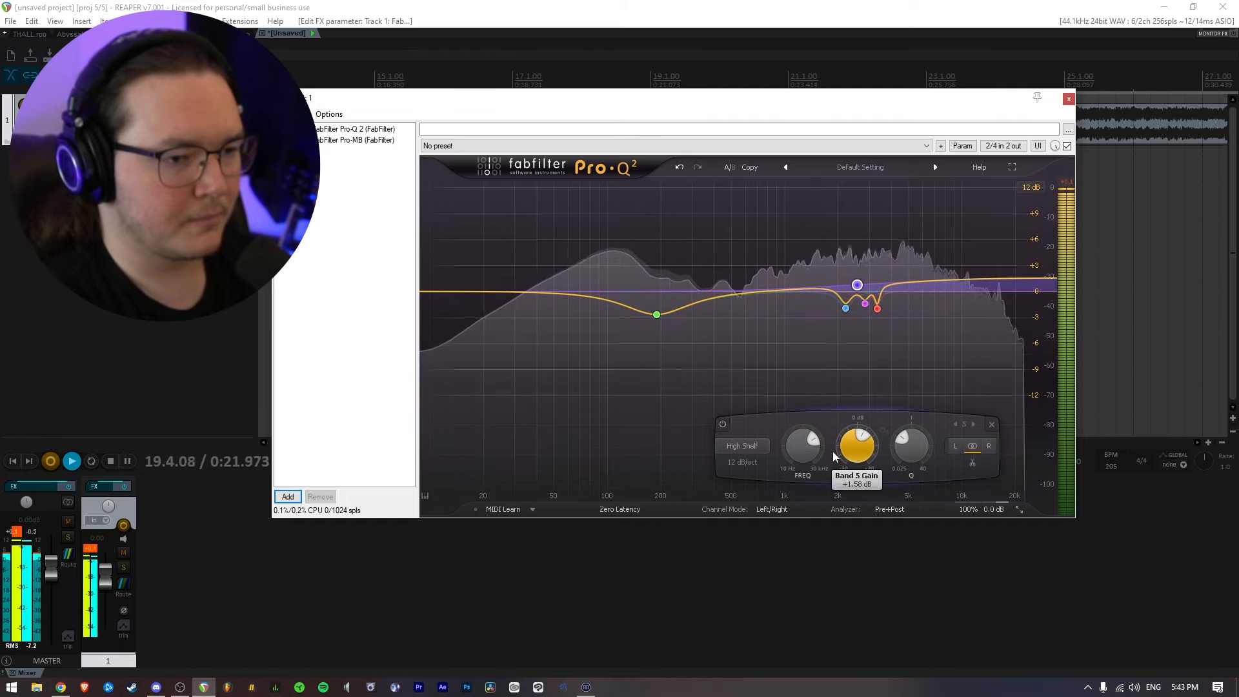
{"action": "key", "text": "space"}
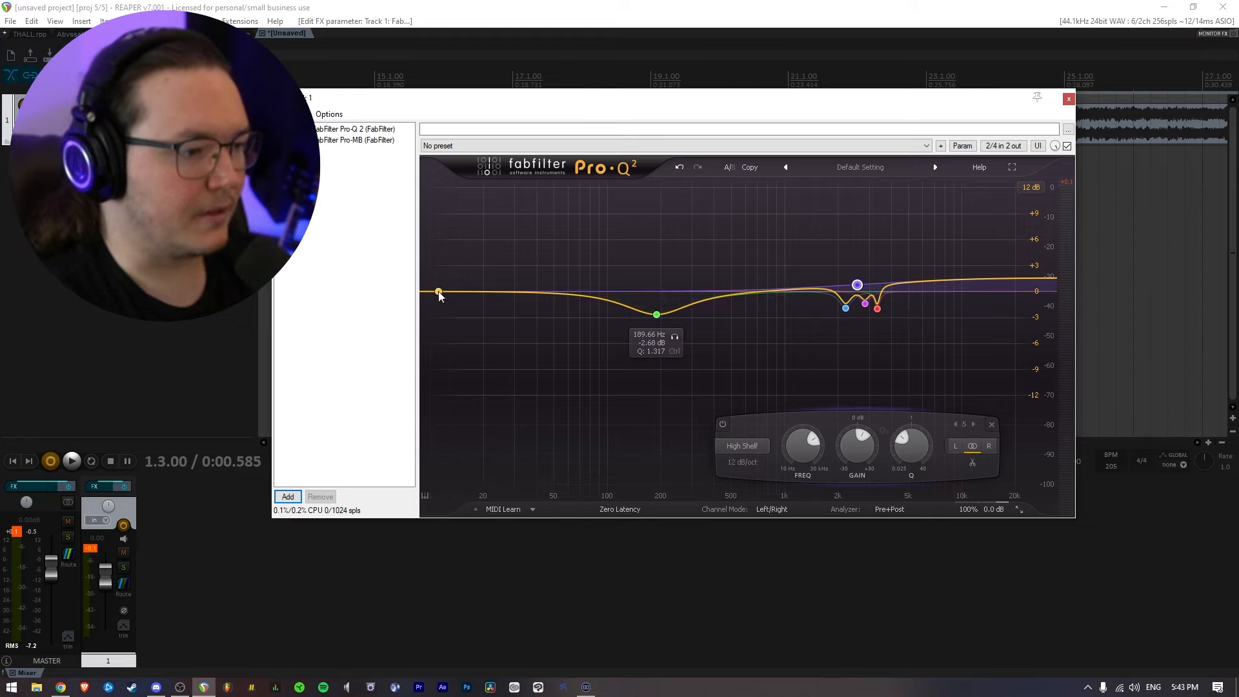
Add a low shelf in Pro-Q 2 and adjust it during playback to about 40.6 Hz with about +2.6 dB gain.
{"action": "left_click_drag", "start_coordinate": [439, 292], "coordinate": [517, 278]}
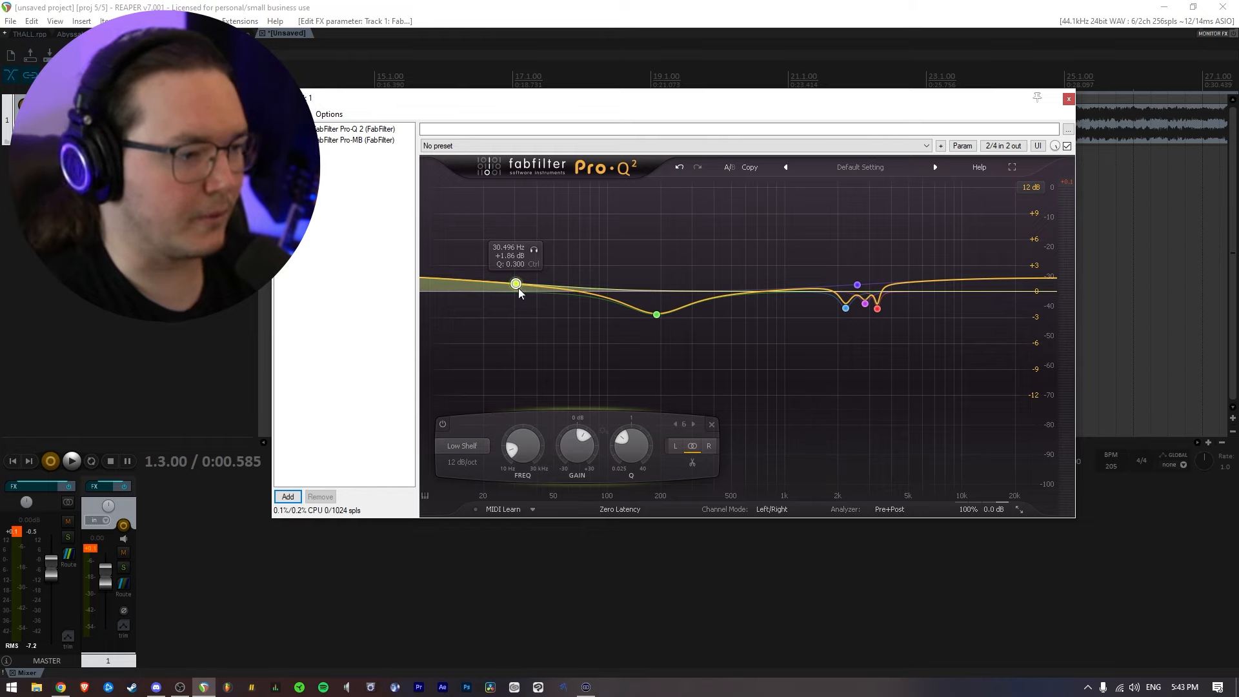
{"action": "key", "text": "space"}
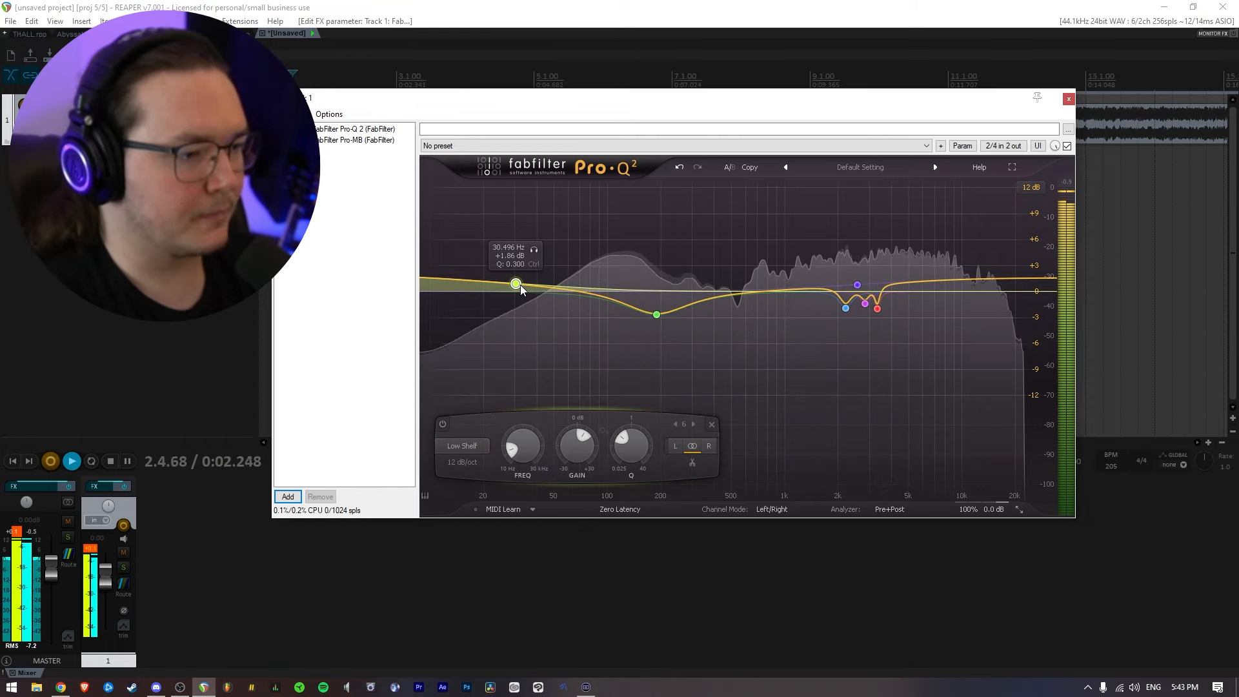
{"action": "mouse_move", "coordinate": [521, 284]}
{"action": "left_mouse_down"}
{"action": "mouse_move", "coordinate": [547, 251]}
{"action": "mouse_move", "coordinate": [540, 281]}
{"action": "left_mouse_up"}
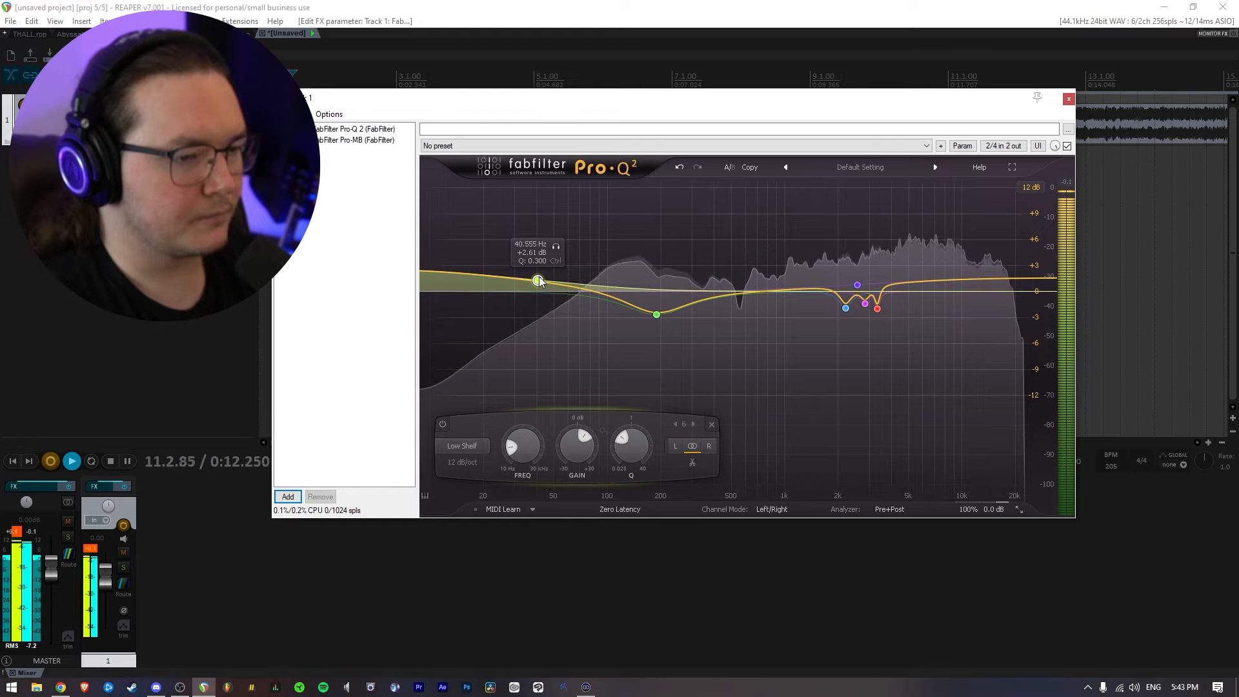
Lower the high shelf's gain to about +1.35 dB during playback, and stop playback.
{"action": "left_click", "coordinate": [857, 285]}
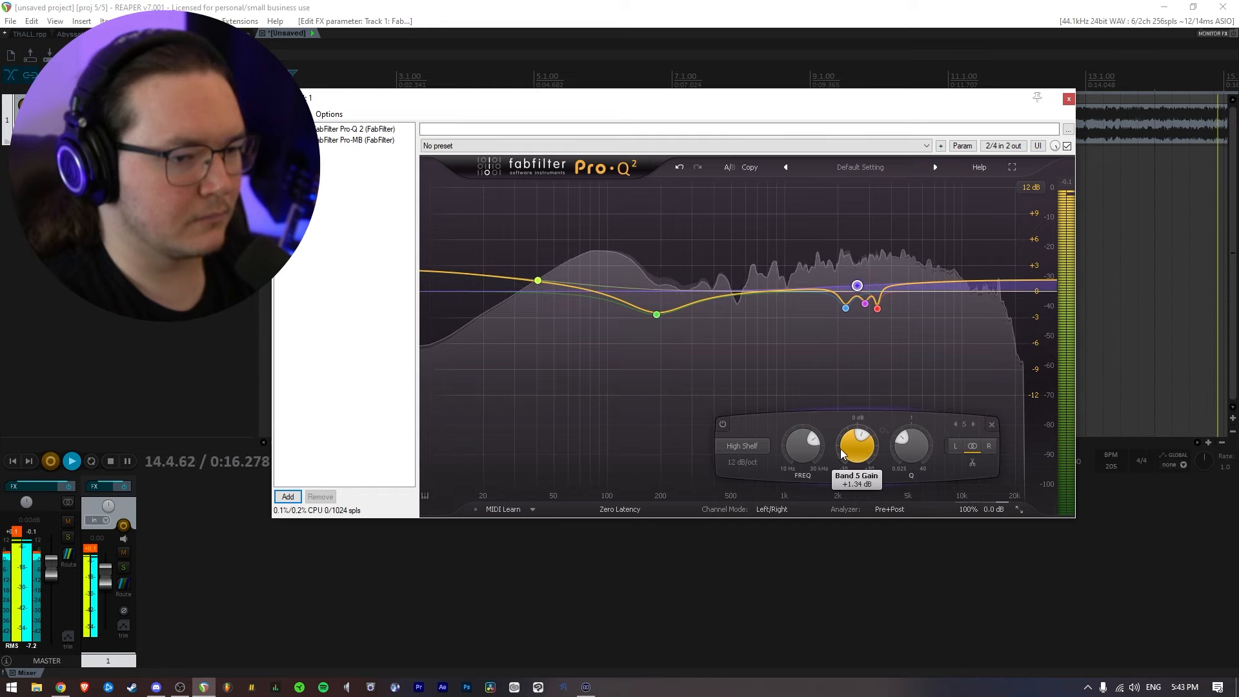
{"action": "left_click_drag", "start_coordinate": [841, 451], "coordinate": [849, 450]}
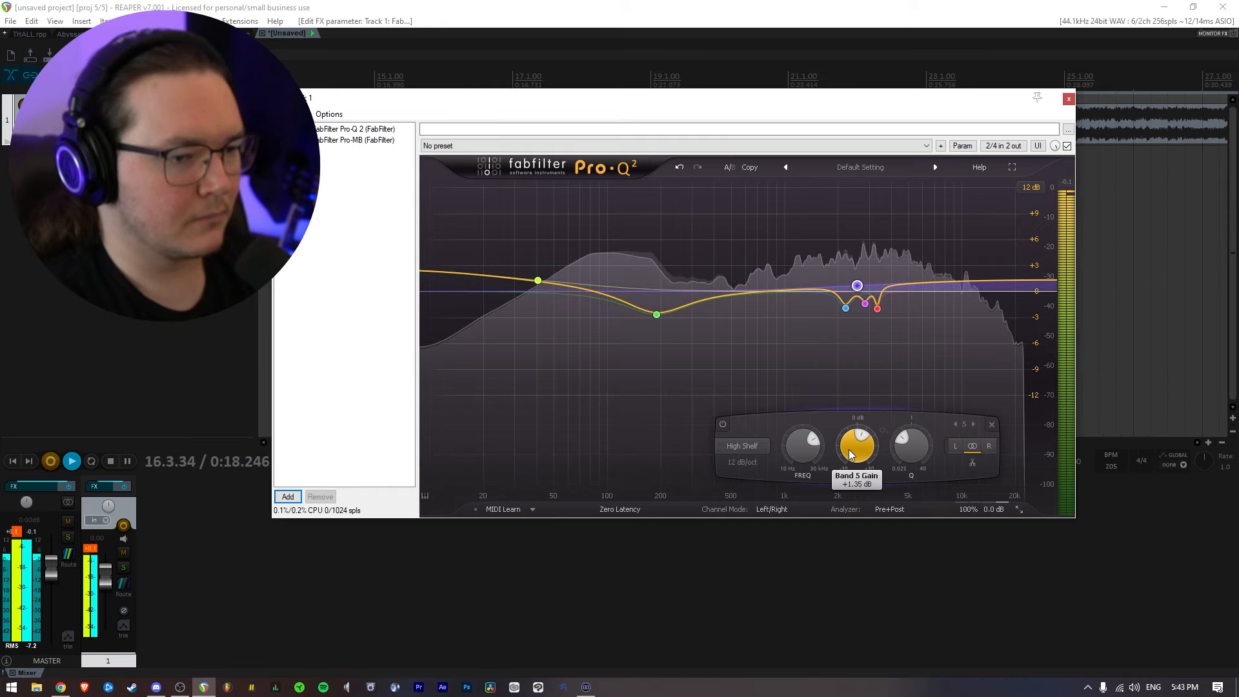
{"action": "key", "text": "space"}
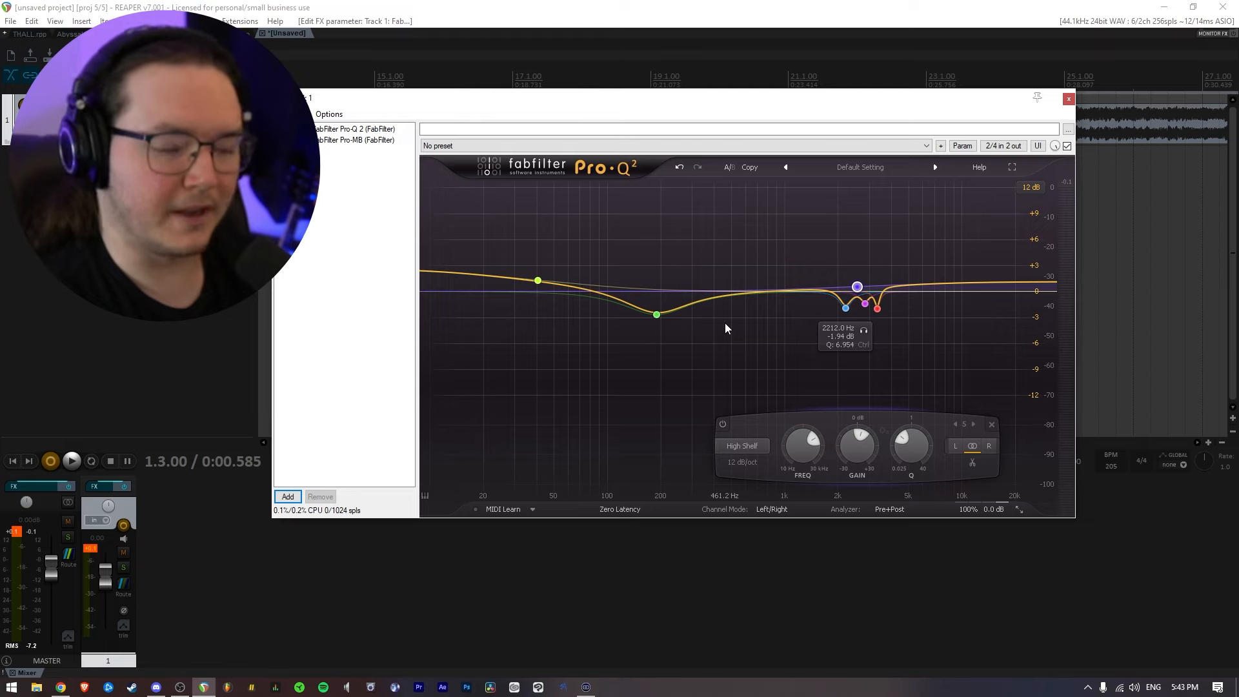
Close track 1's effects window and insert the VST3 OTT (Xfer Records) compressor first in the master track's effects chain.
{"action": "left_click", "coordinate": [537, 281]}
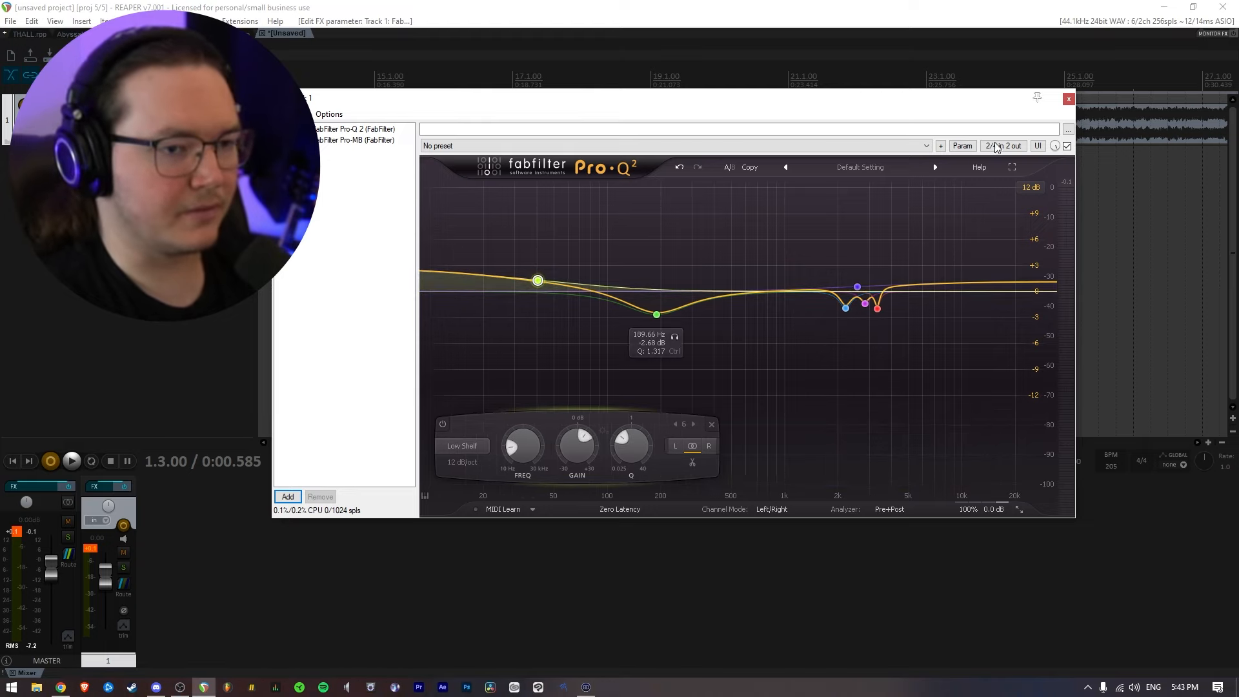
{"action": "left_click", "coordinate": [1068, 99]}
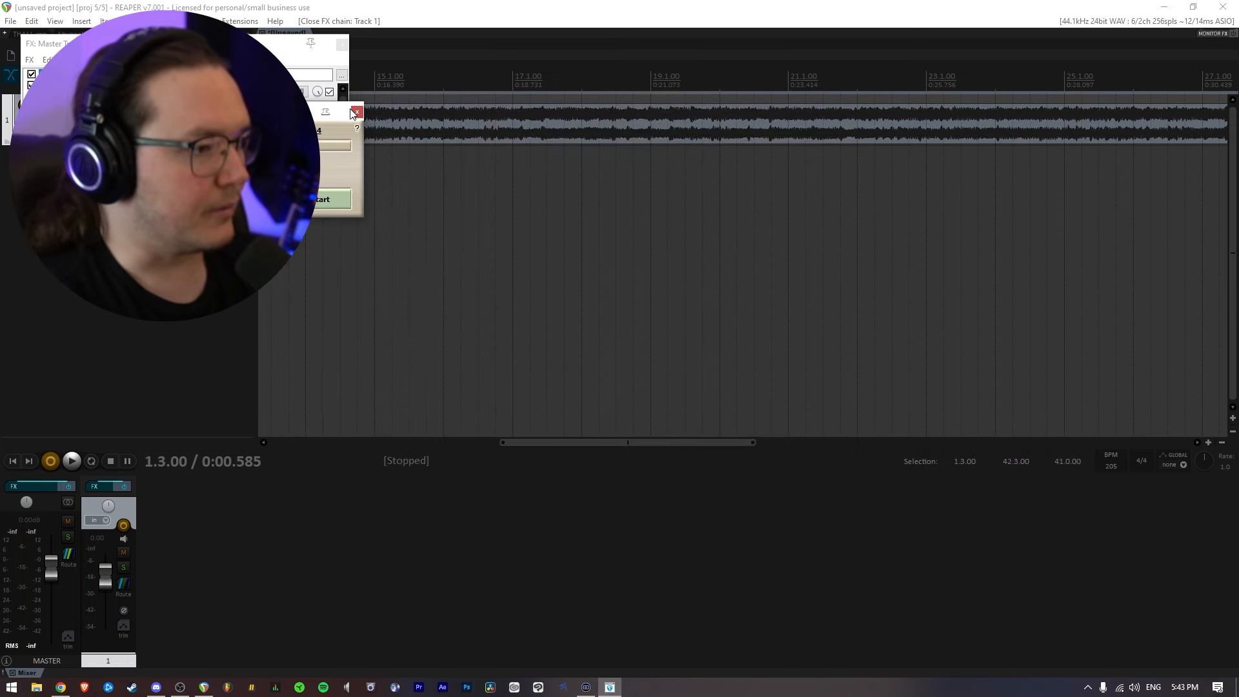
{"action": "left_click_drag", "start_coordinate": [246, 50], "coordinate": [701, 223]}
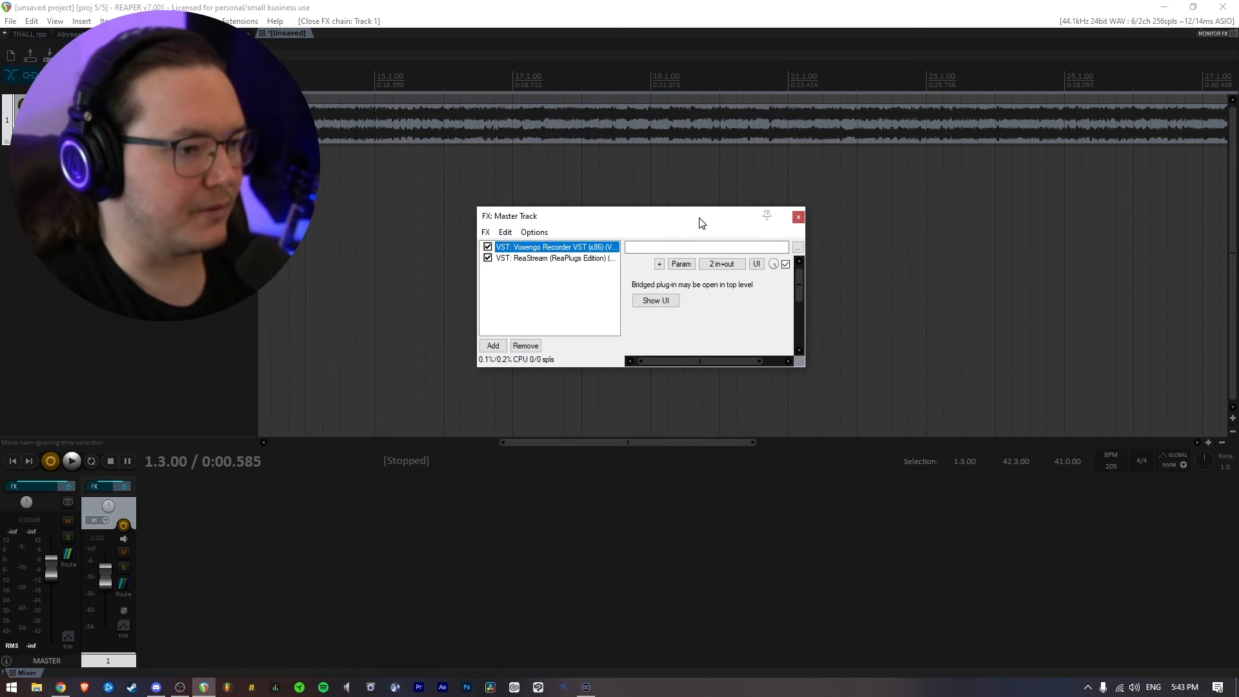
{"action": "left_click", "coordinate": [494, 346]}
{"action": "type", "text": "ott"}
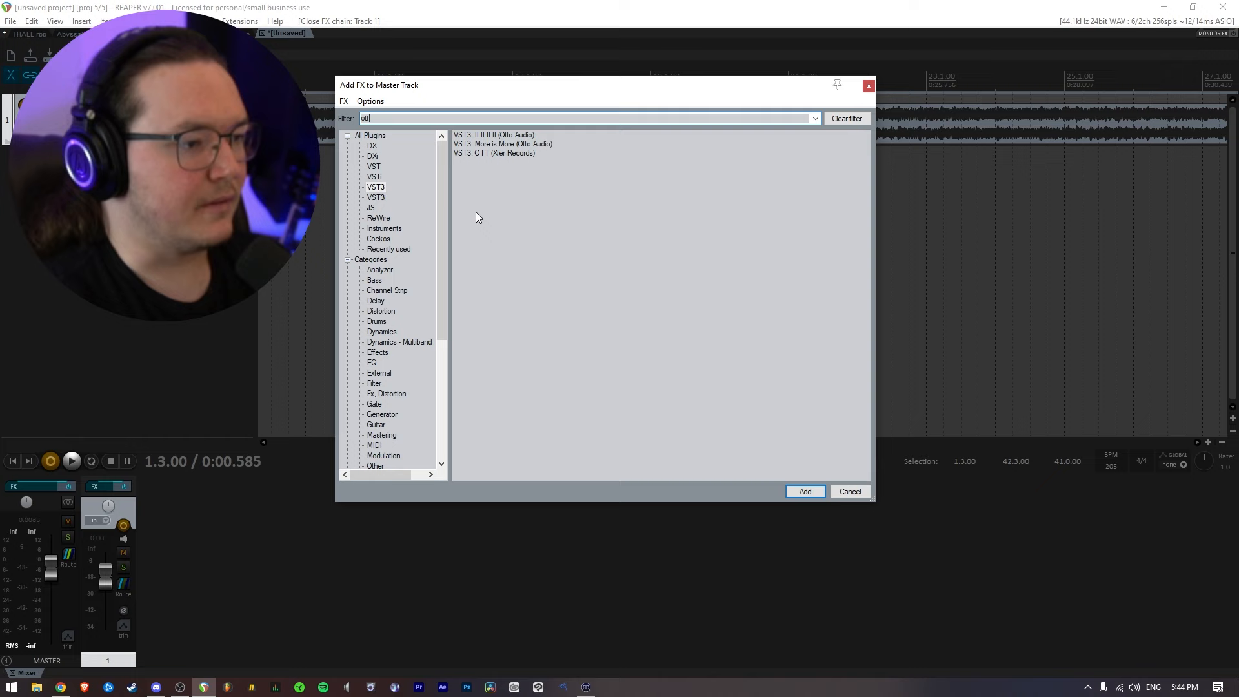
{"action": "double_click", "coordinate": [497, 154]}
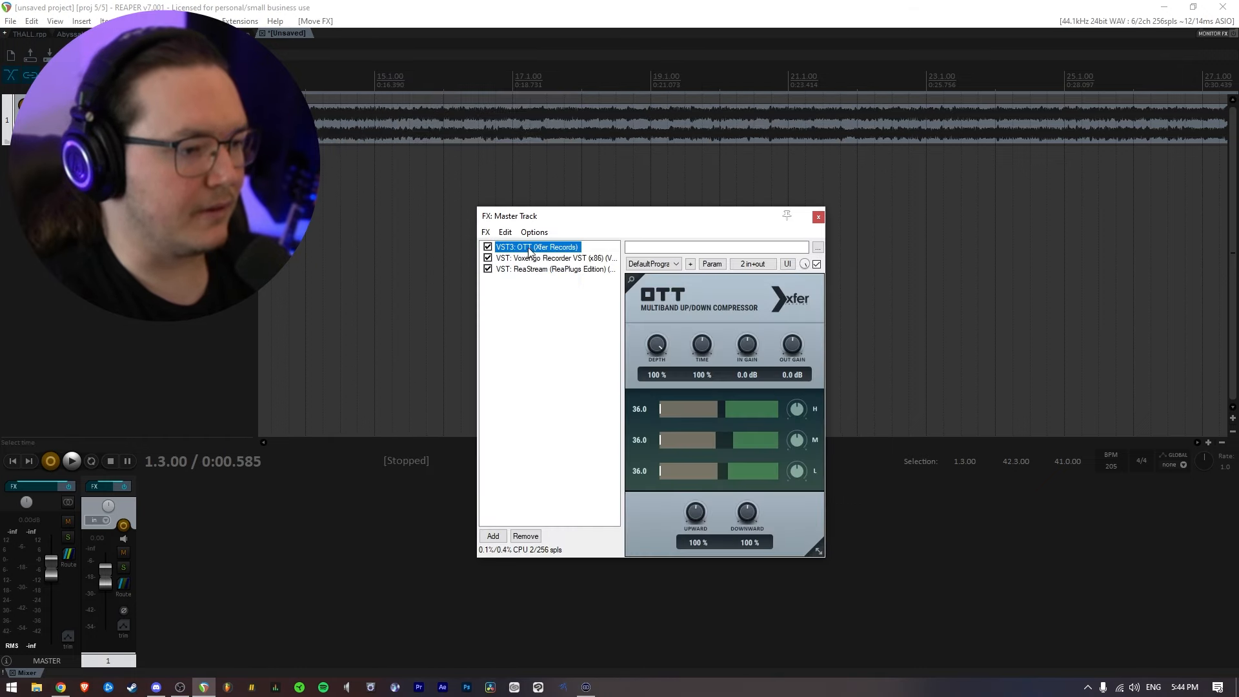
{"action": "left_click_drag", "start_coordinate": [615, 222], "coordinate": [564, 190]}
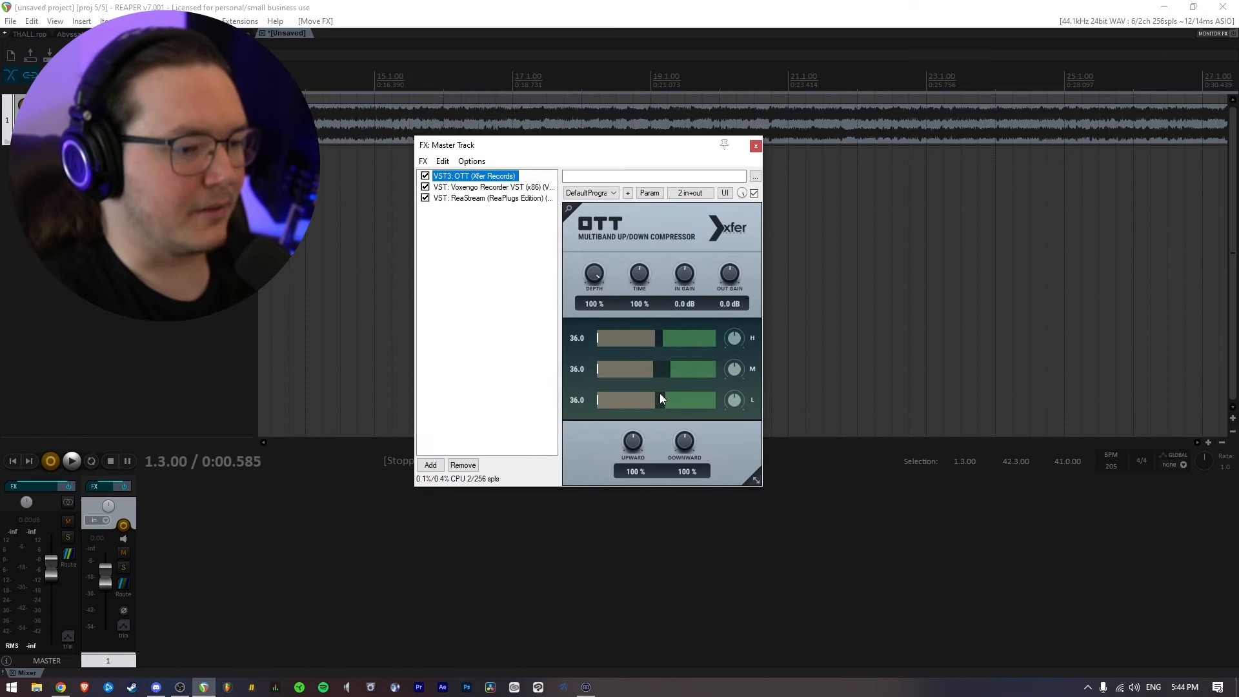
Reduce OTT's depth to 0 %, raise it to 24 % during playback, and stop playback.
{"action": "left_click_drag", "start_coordinate": [596, 273], "coordinate": [621, 428]}
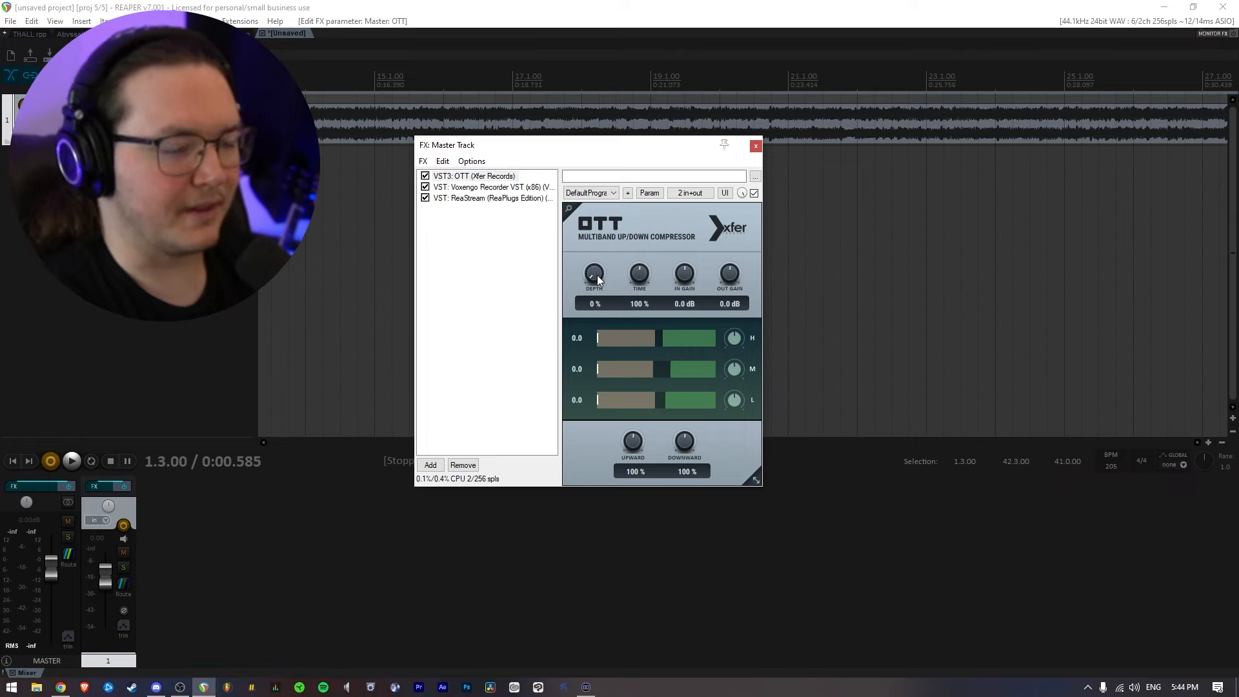
{"action": "key", "text": "space"}
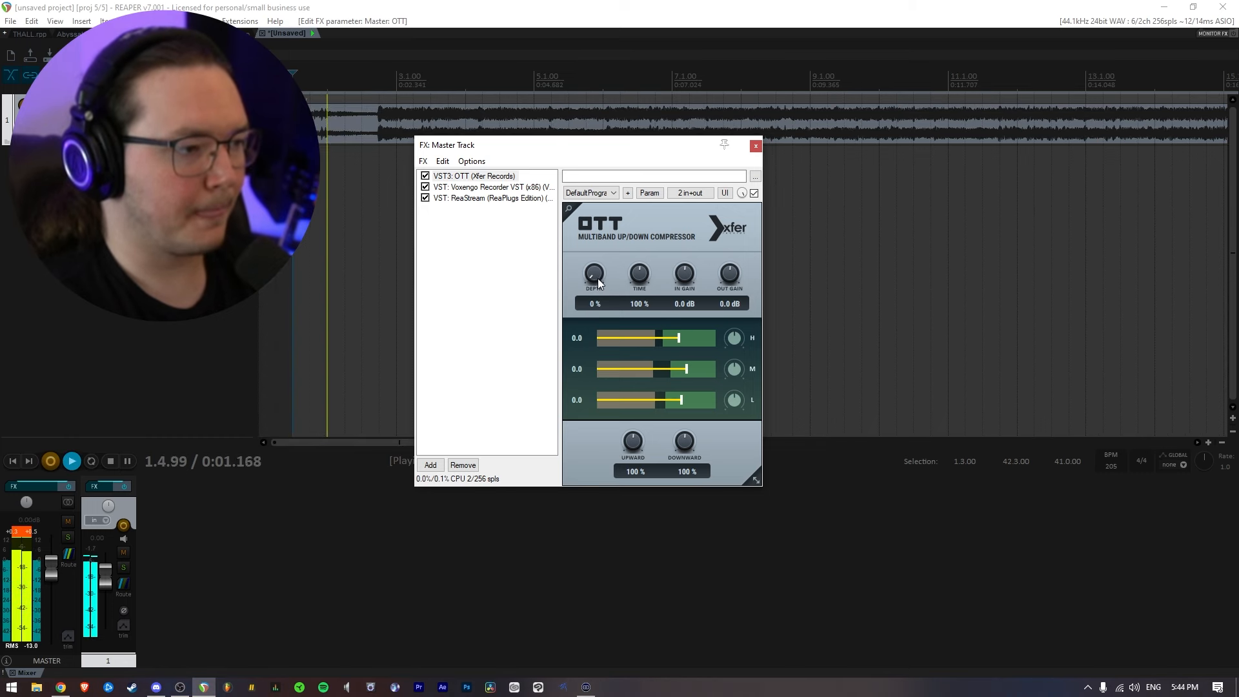
{"action": "mouse_move", "coordinate": [598, 277]}
{"action": "left_mouse_down"}
{"action": "mouse_move", "coordinate": [599, 247]}
{"action": "mouse_move", "coordinate": [607, 293]}
{"action": "mouse_move", "coordinate": [607, 255]}
{"action": "left_mouse_up"}
{"action": "key", "text": "space"}
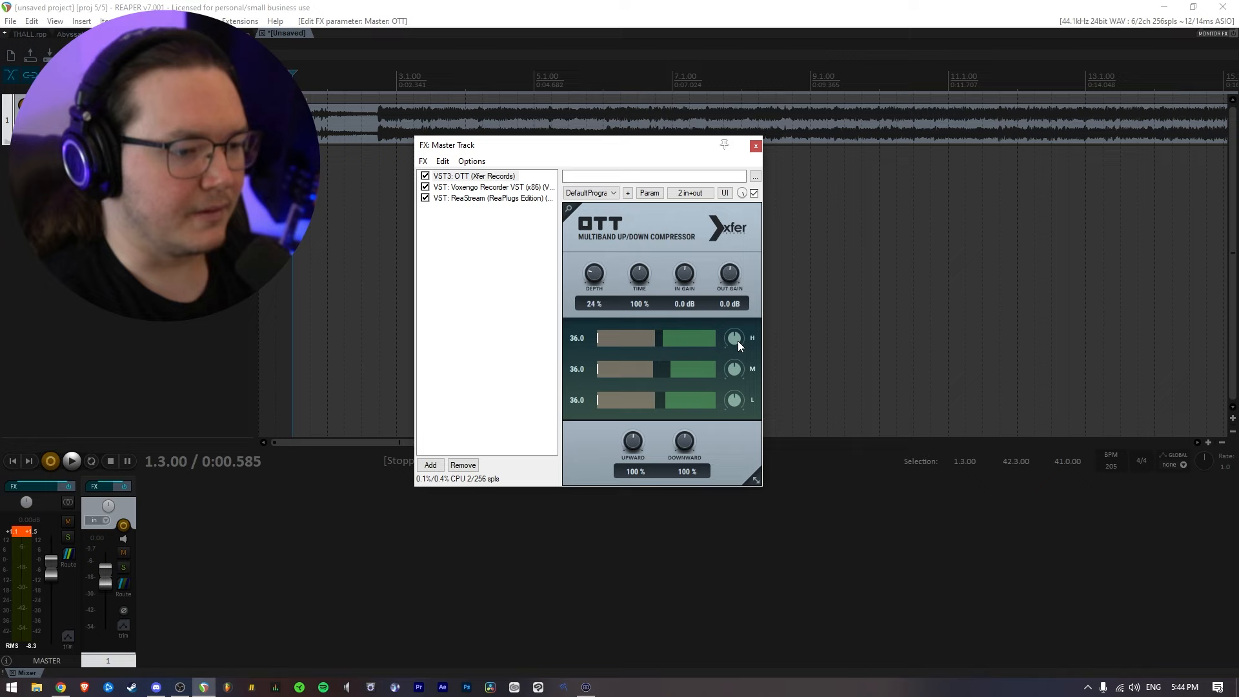
Lower OTT's high-band gain slightly during playback, and stop playback.
{"action": "key", "text": "space"}
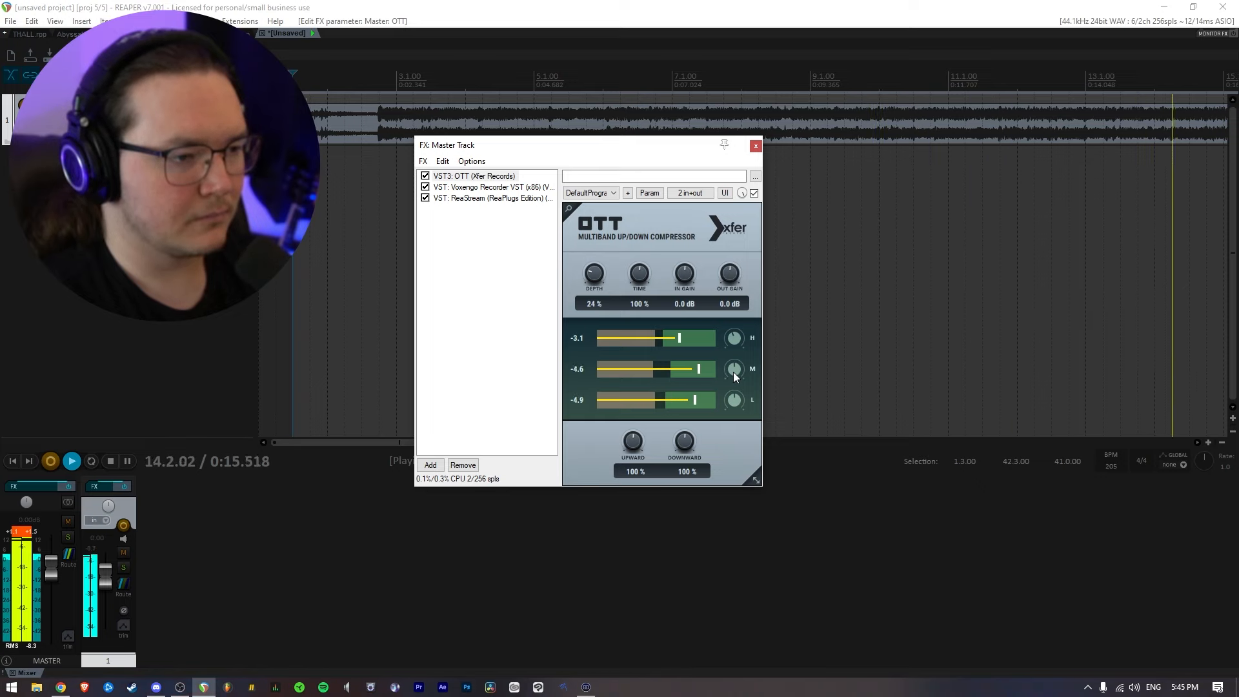
{"action": "scroll", "coordinate": [811, 329], "scroll_direction": "down", "scroll_amount": 3}
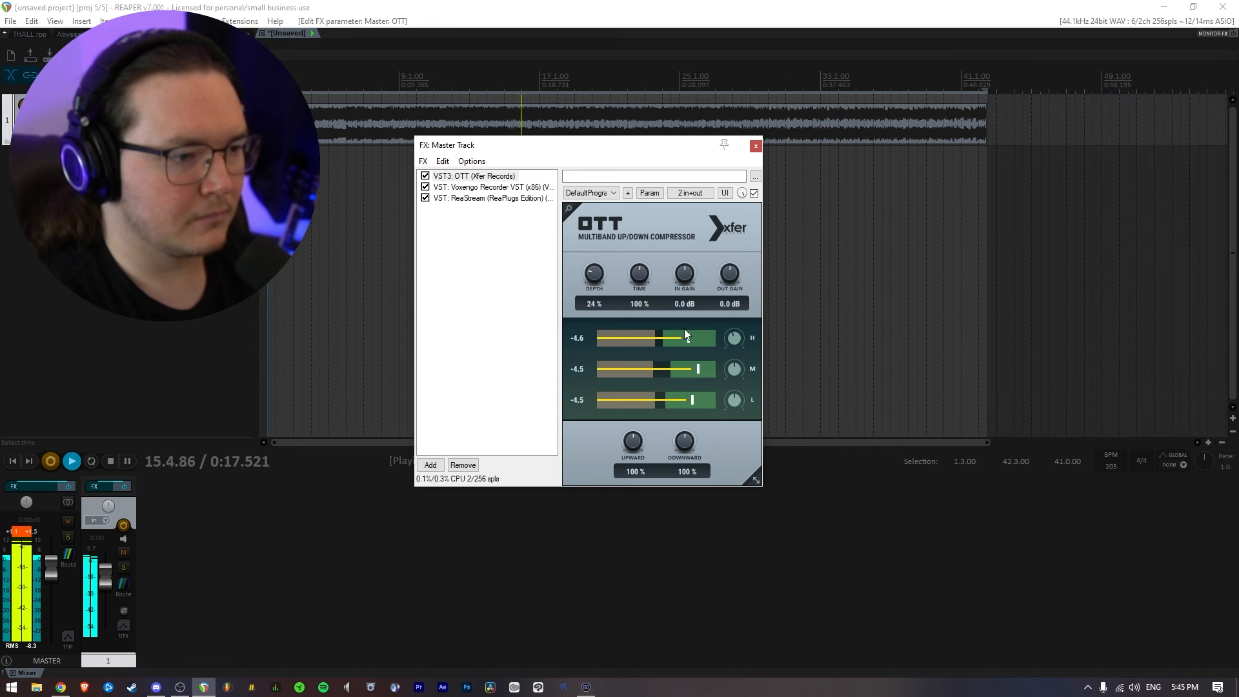
{"action": "key", "text": "space"}
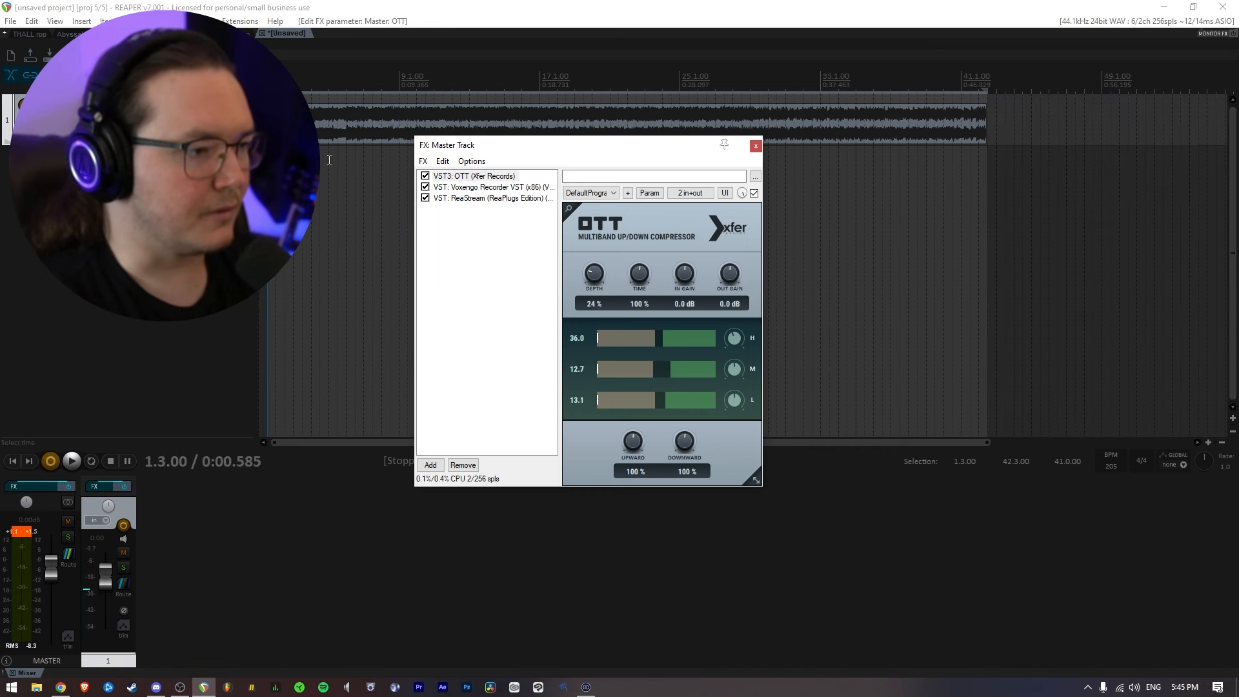
Compare the master with OTT bypassed and enabled during playback from bar 3, and stop playback.
{"action": "left_click", "coordinate": [293, 187]}
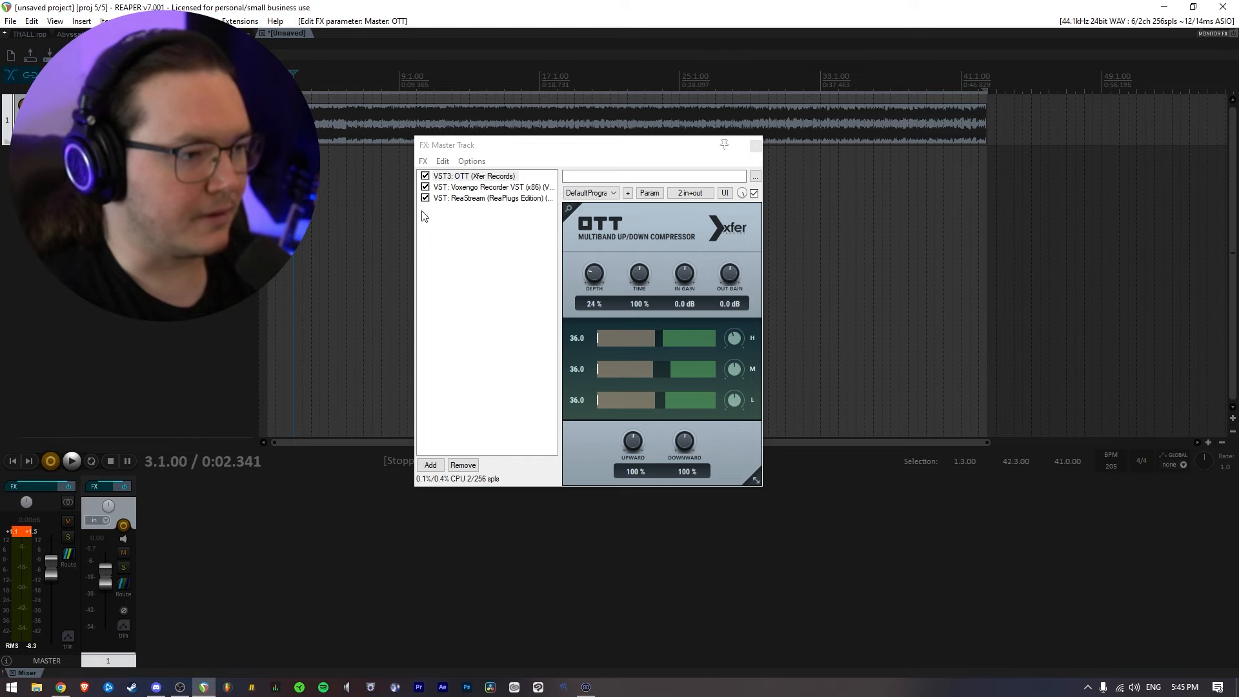
{"action": "left_click", "coordinate": [426, 176]}
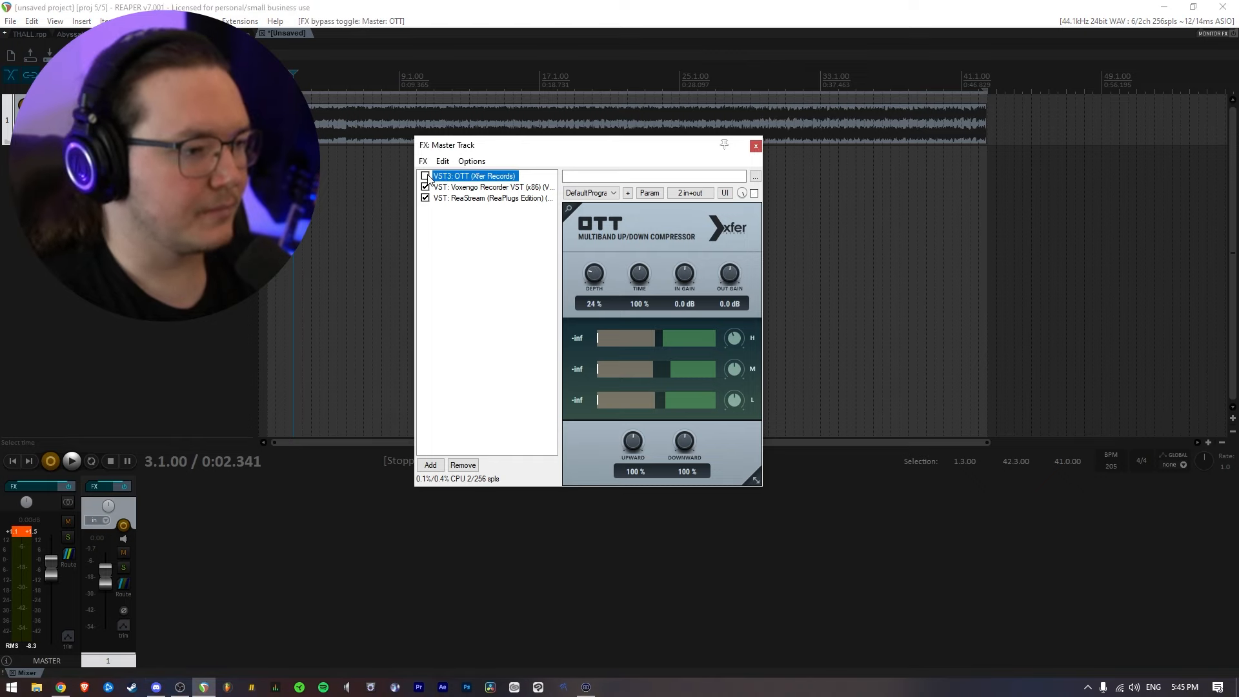
{"action": "key", "text": "space"}
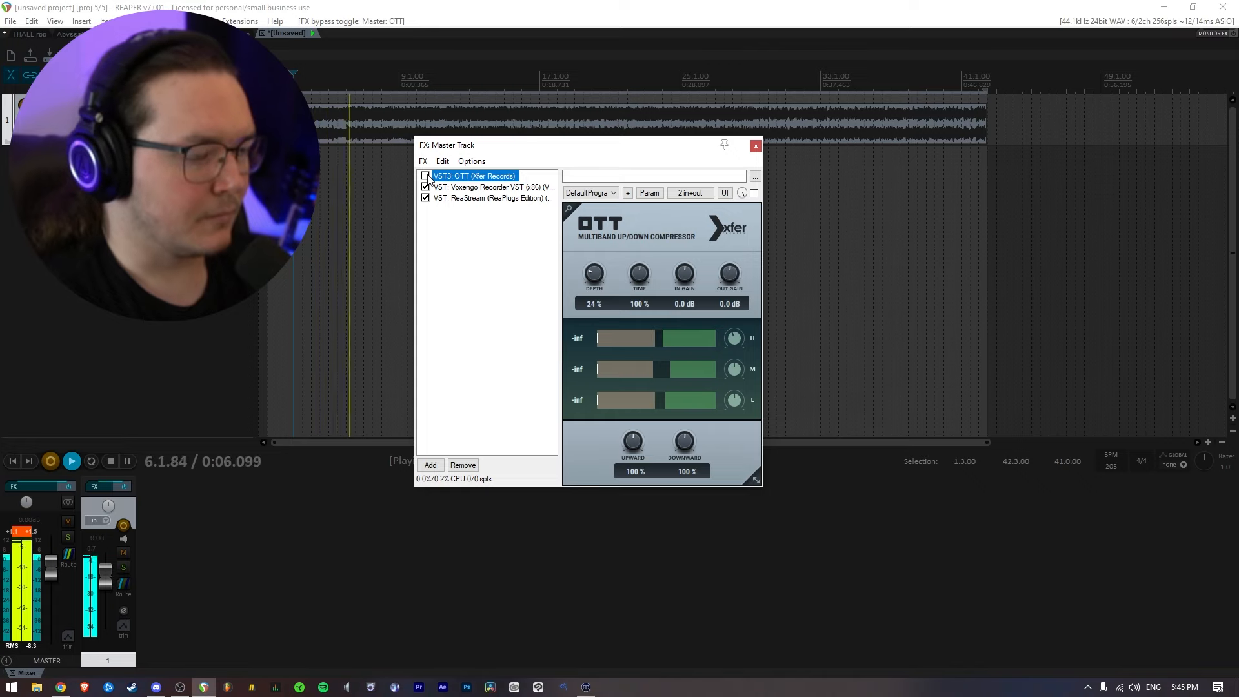
{"action": "left_click", "coordinate": [426, 176]}
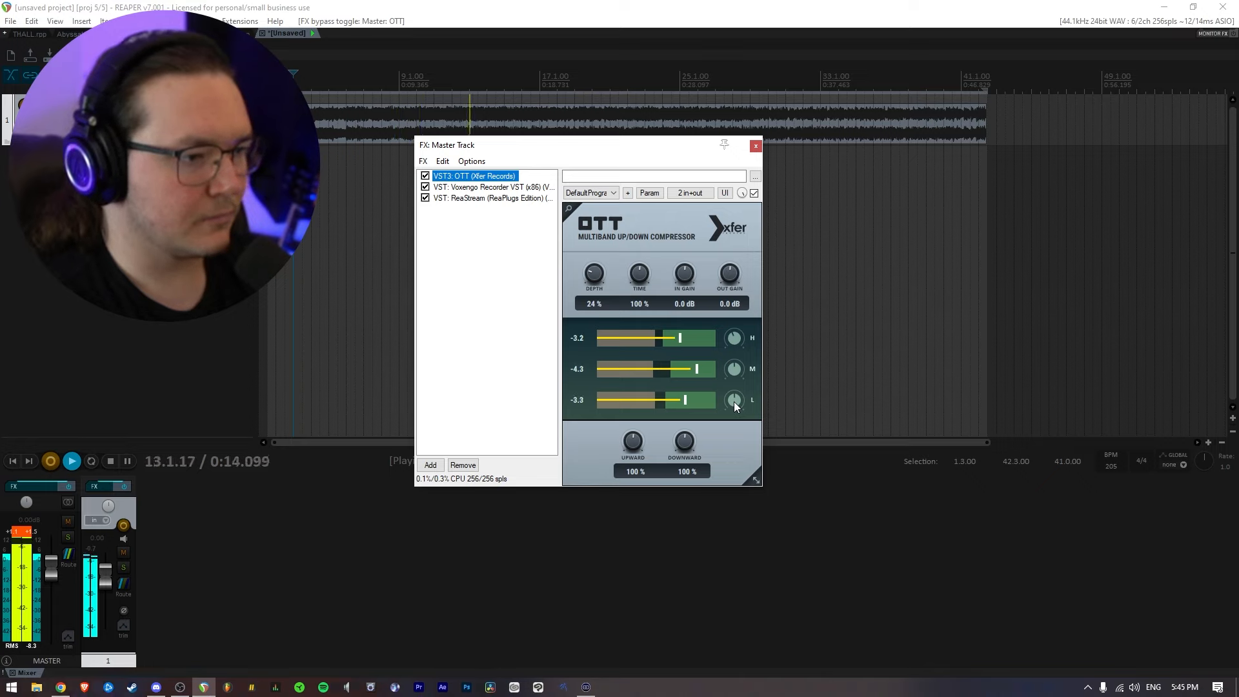
{"action": "key", "text": "space"}
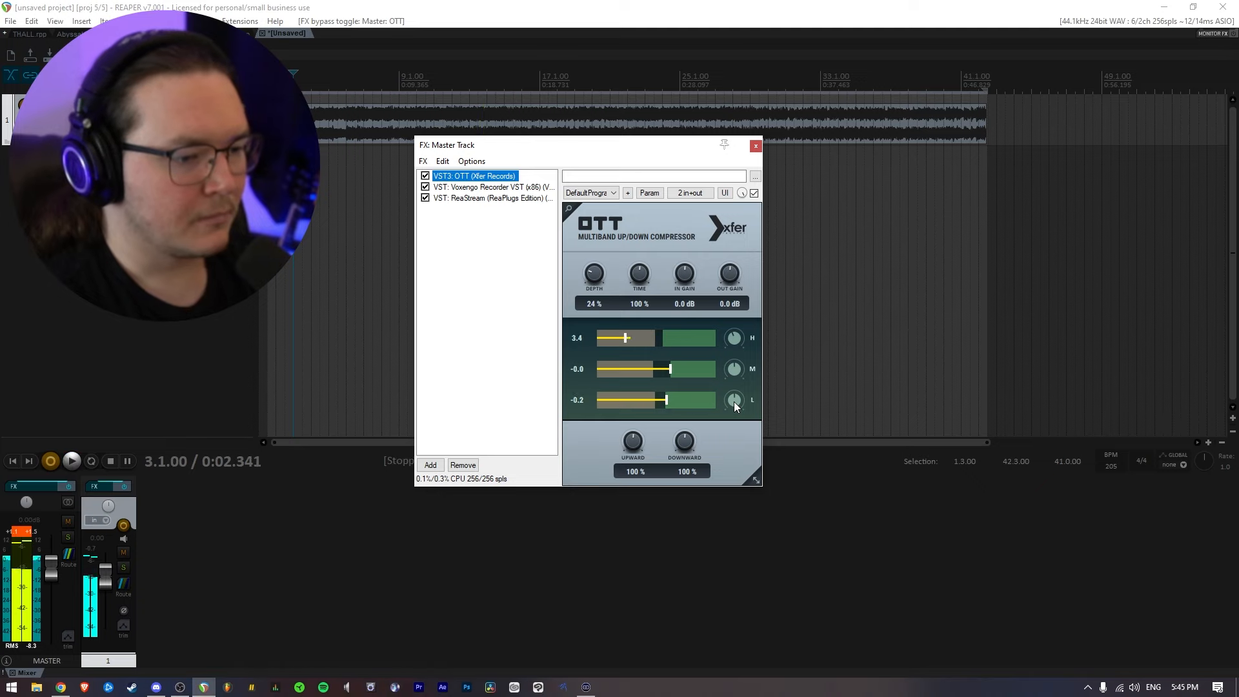
Lower OTT's low-band gain slightly and compare the master with OTT bypassed and enabled during playback.
{"action": "left_click", "coordinate": [732, 402]}
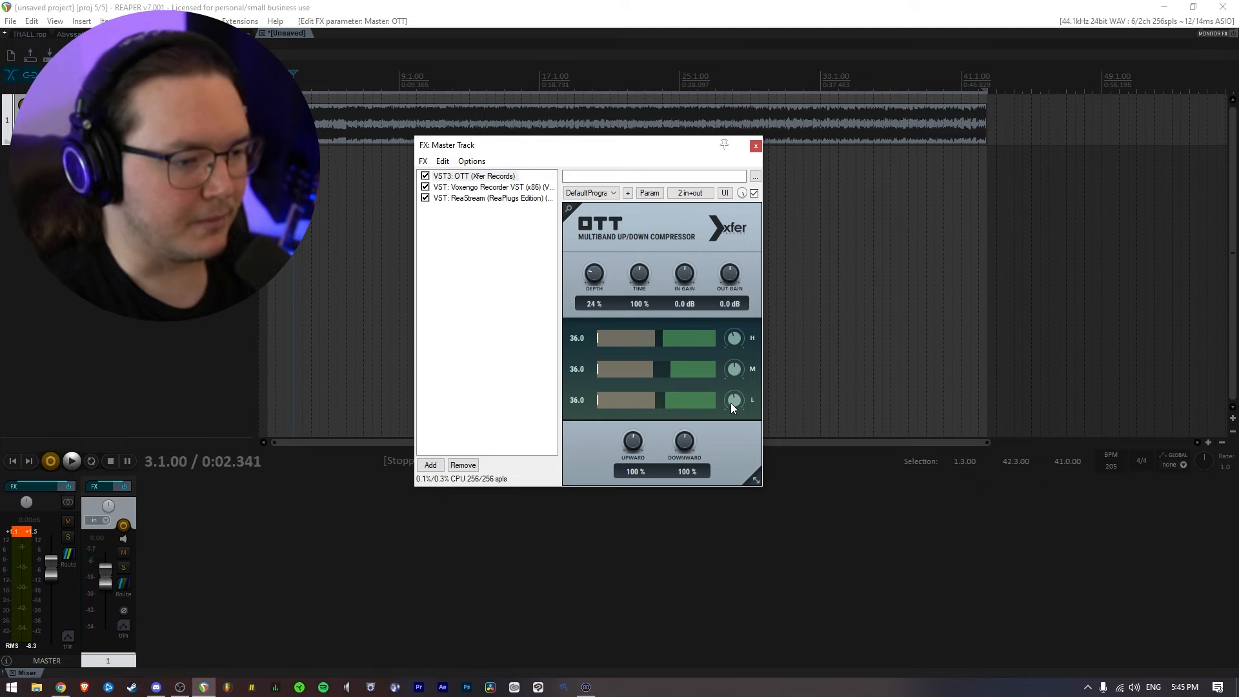
{"action": "key", "text": "space"}
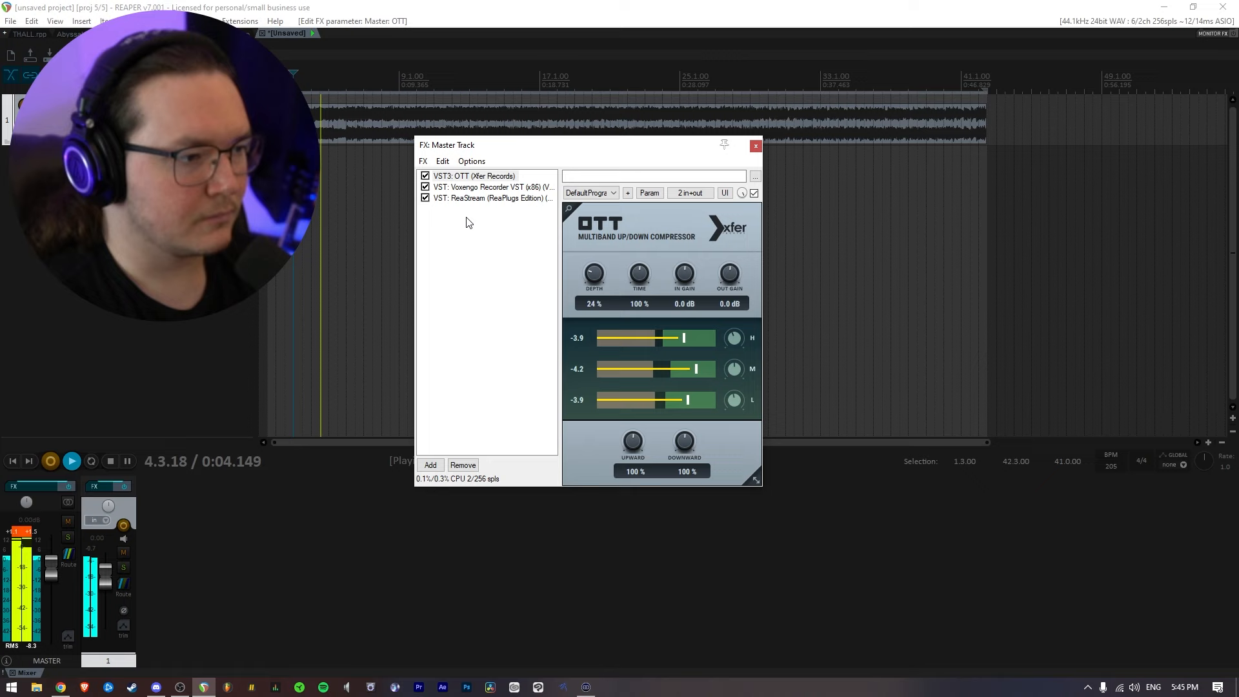
{"action": "left_click", "coordinate": [425, 177]}
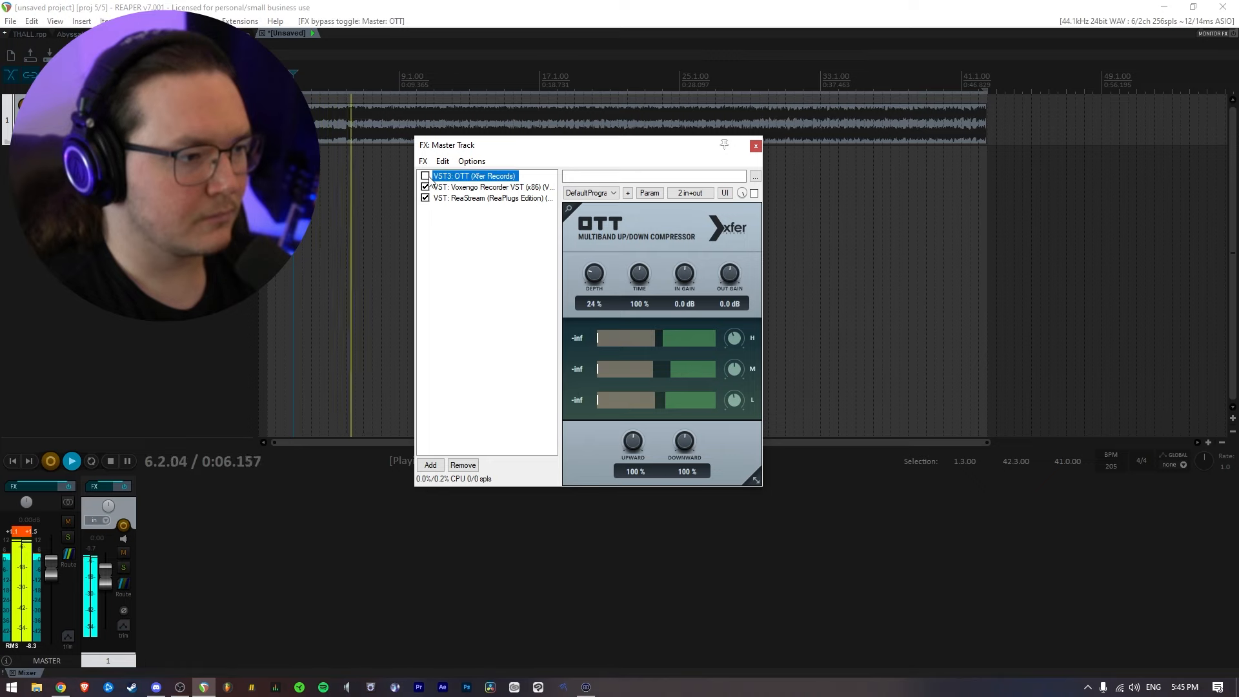
{"action": "left_click", "coordinate": [426, 177]}
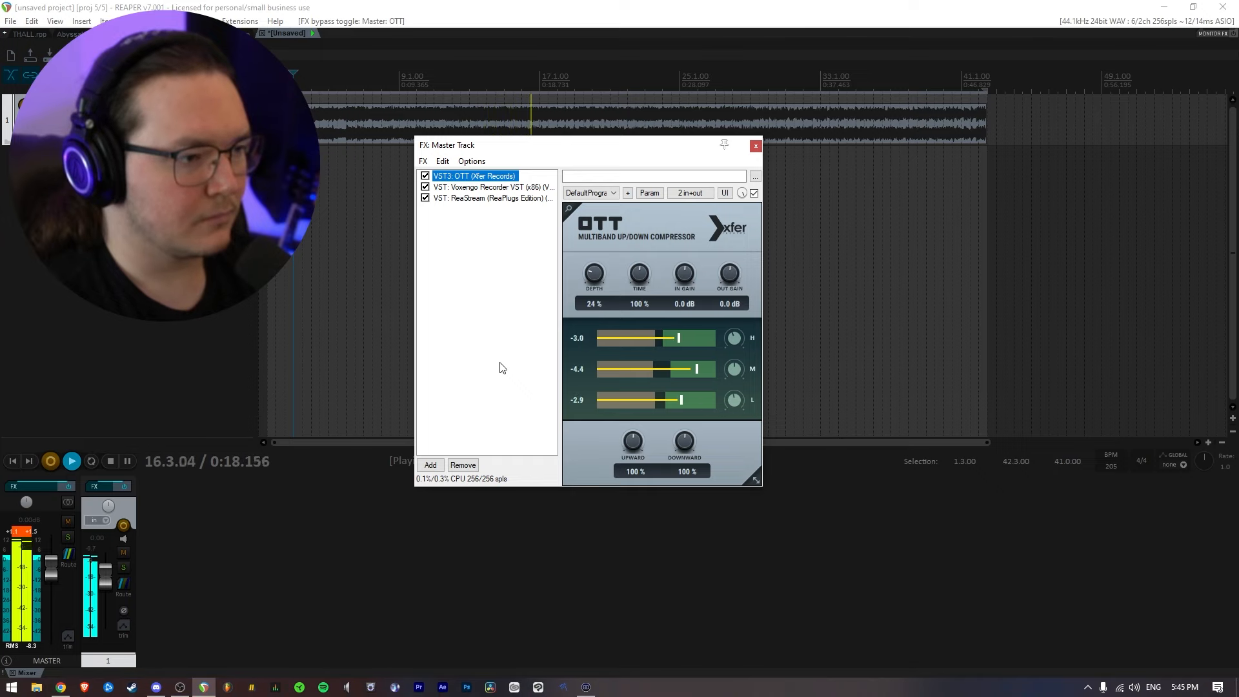
{"action": "key", "text": "space"}
Insert the VST3 JST Heat (Joey Sturgis Tones) saturator directly after OTT in the master track's effects chain.
{"action": "left_click", "coordinate": [430, 465]}
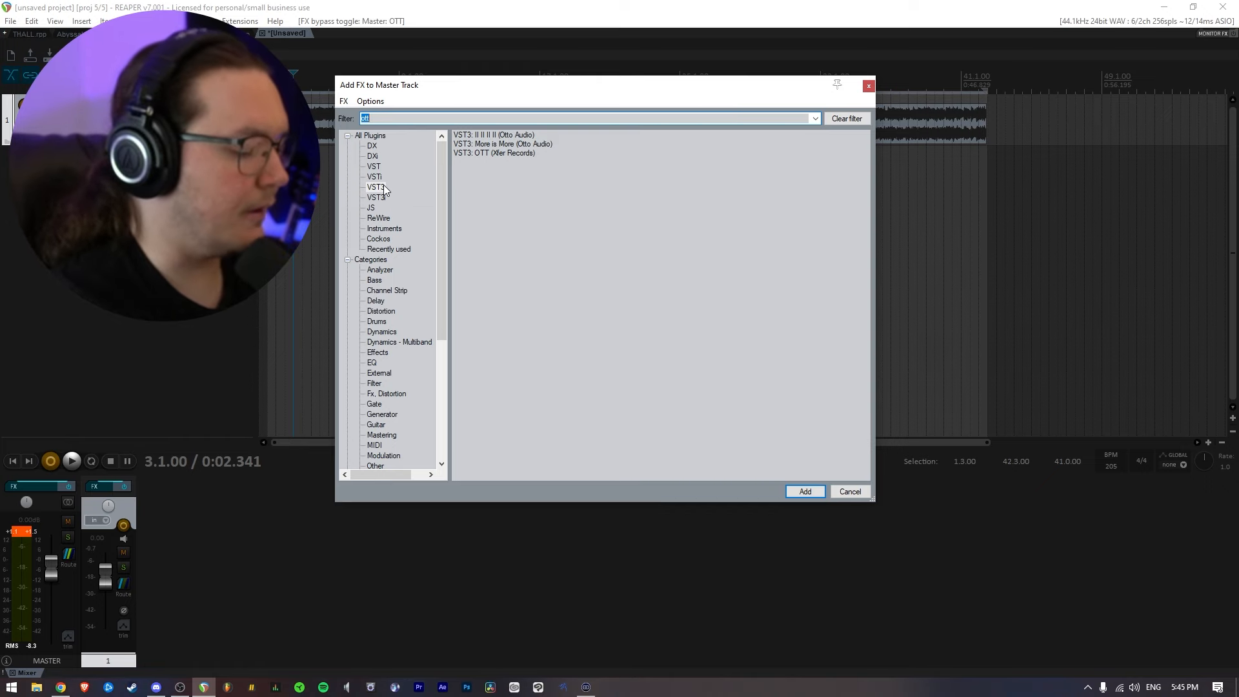
{"action": "type", "text": "heat"}
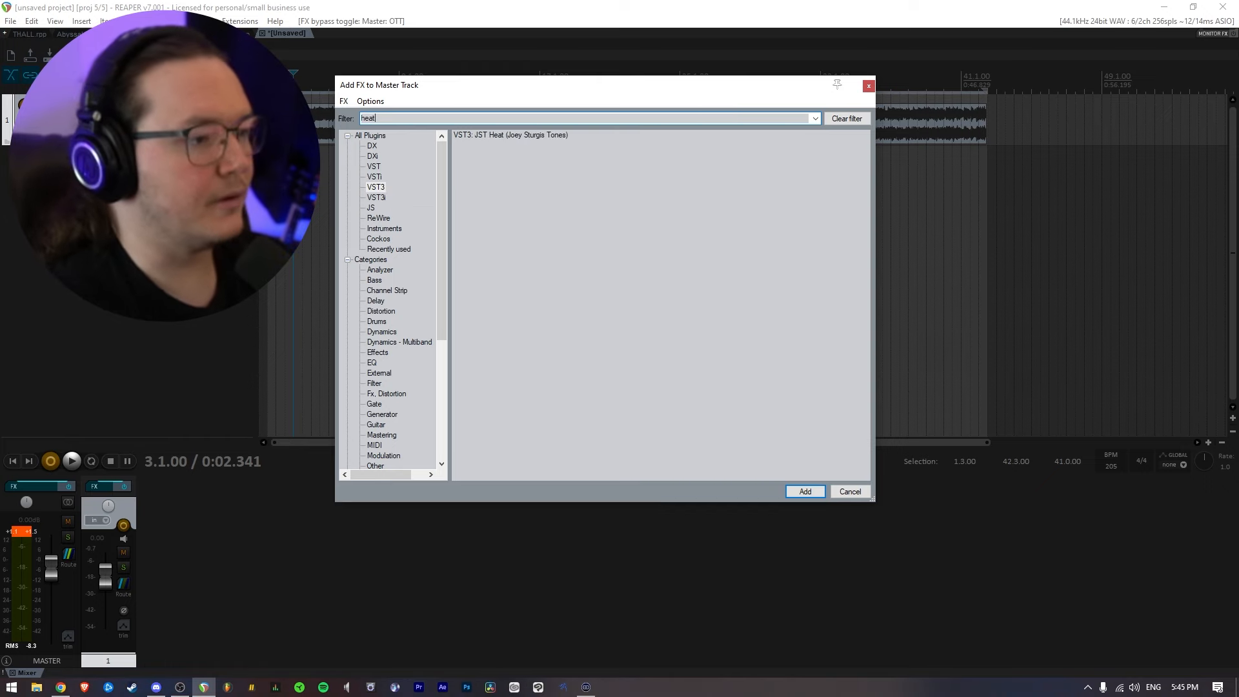
{"action": "double_click", "coordinate": [506, 135]}
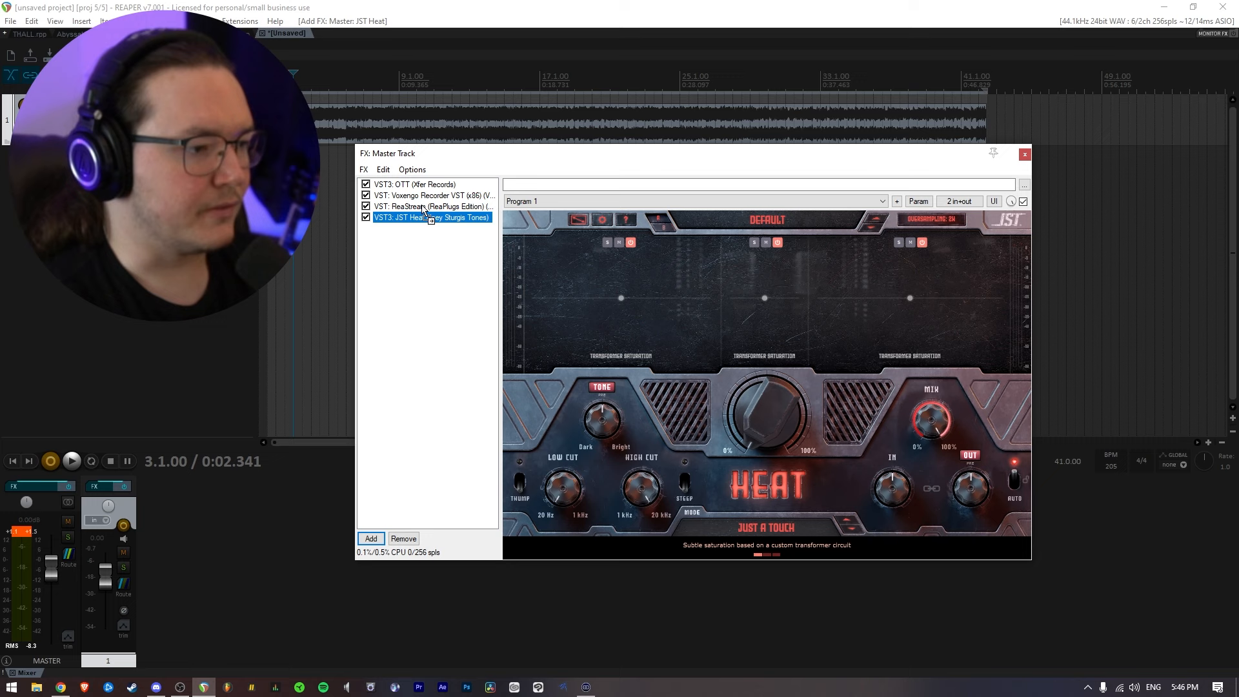
{"action": "left_click_drag", "start_coordinate": [423, 210], "coordinate": [426, 196]}
{"action": "left_click_drag", "start_coordinate": [613, 153], "coordinate": [543, 136]}
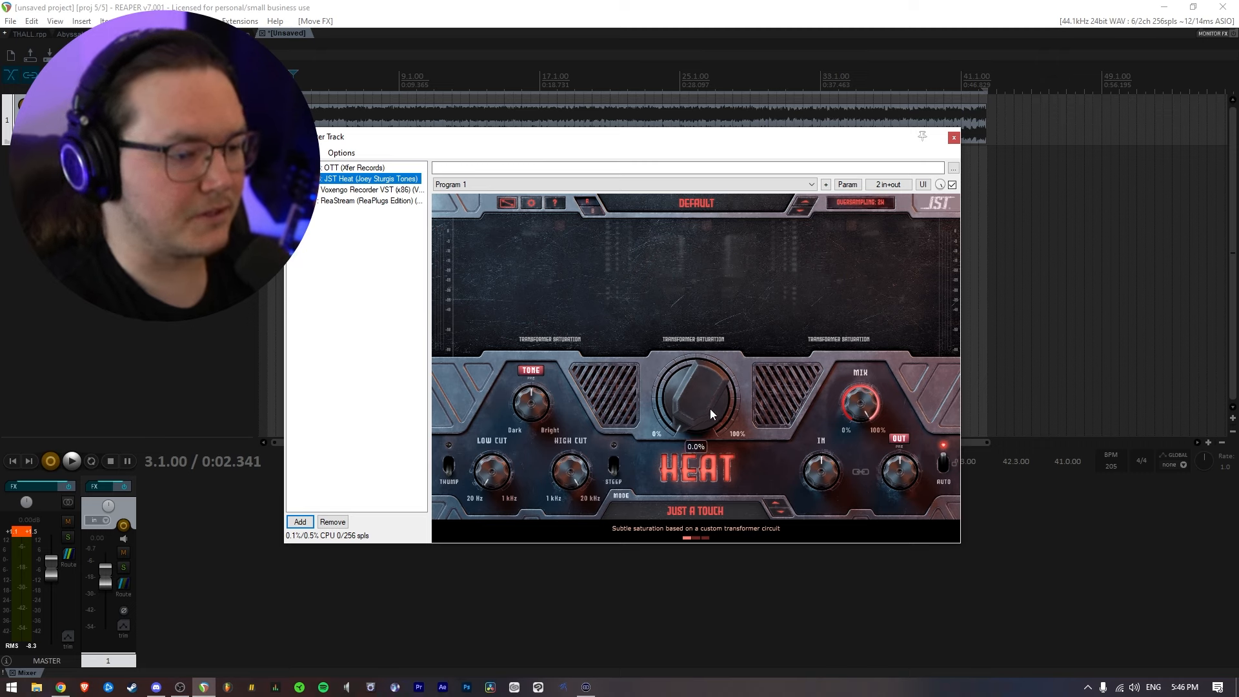
Raise Heat's saturation amount and slightly lower its output level during playback, resetting the master's peak meter before stopping.
{"action": "key", "text": "space"}
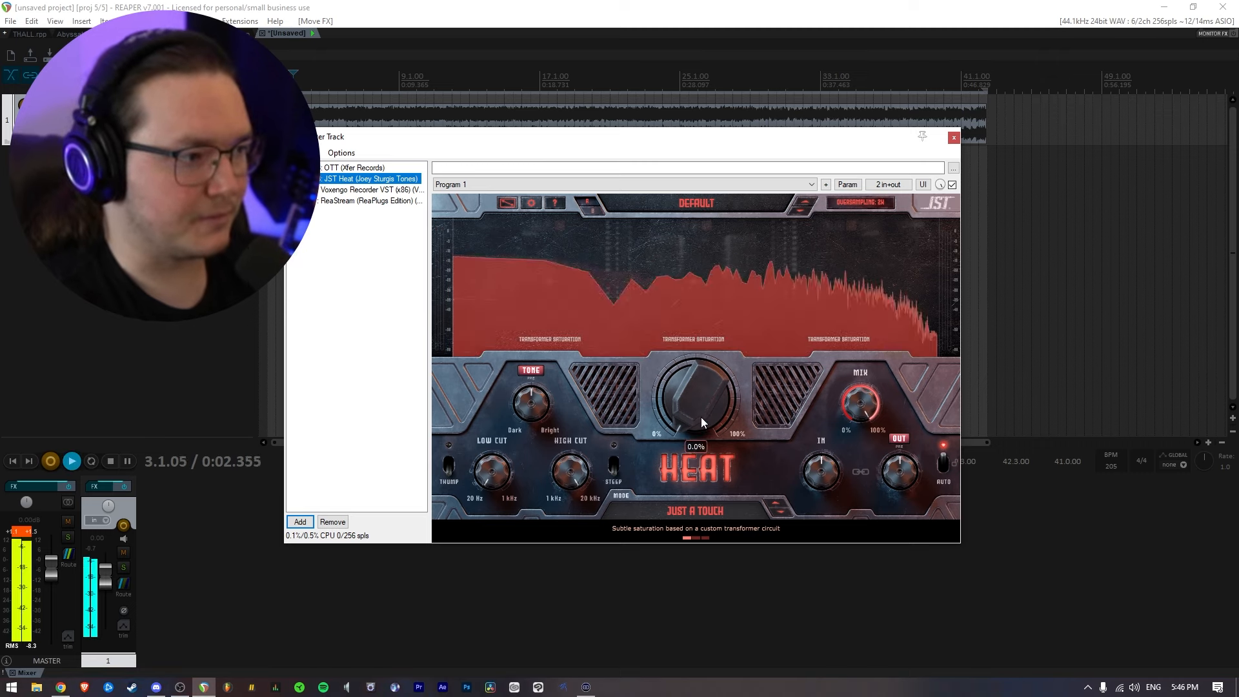
{"action": "left_click_drag", "start_coordinate": [701, 417], "coordinate": [695, 385]}
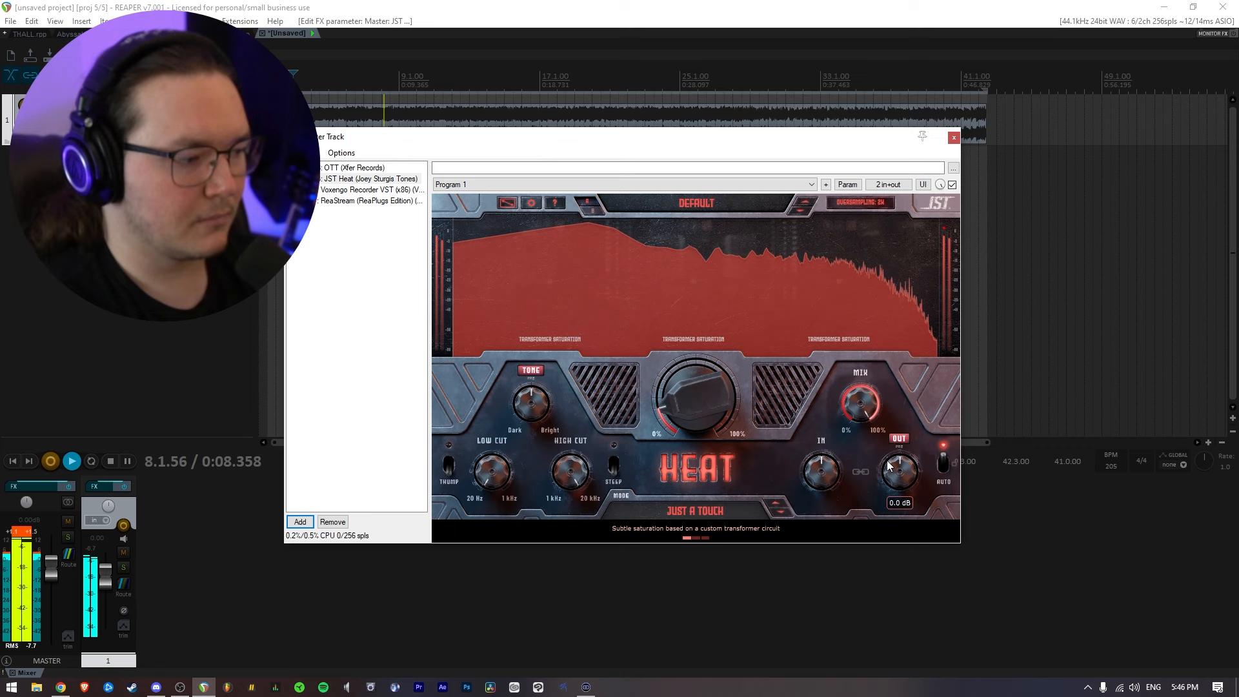
{"action": "left_click_drag", "start_coordinate": [901, 471], "coordinate": [887, 475]}
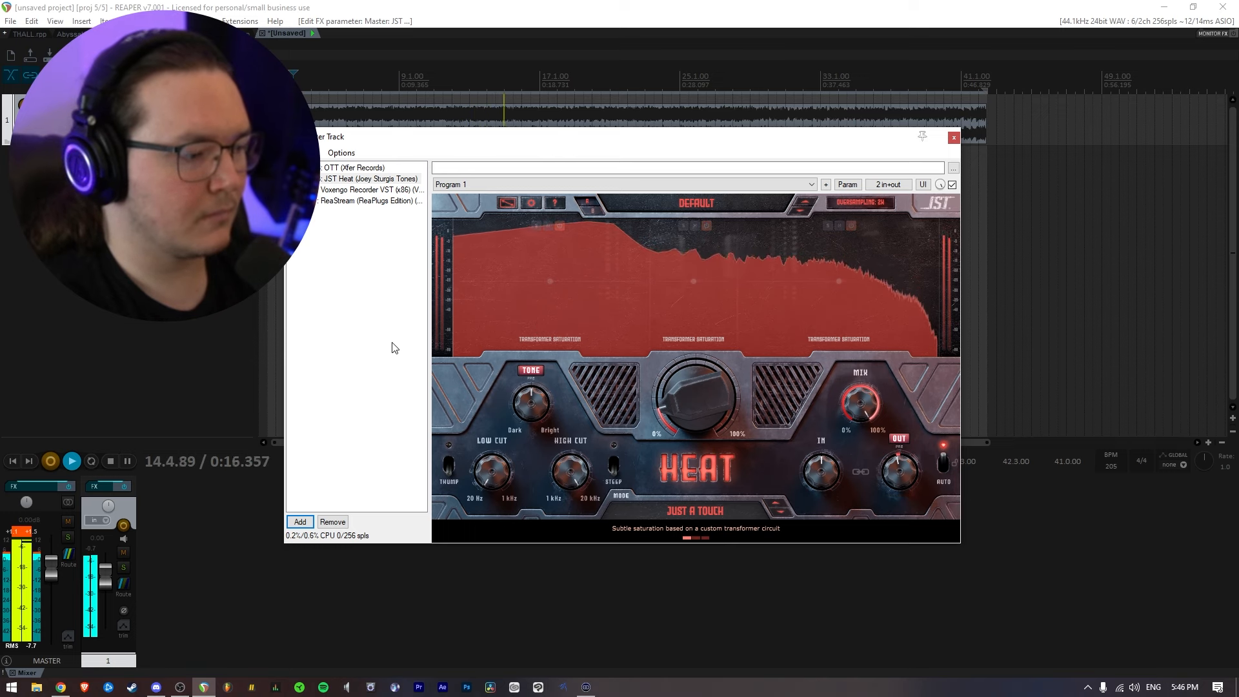
{"action": "left_click", "coordinate": [22, 532]}
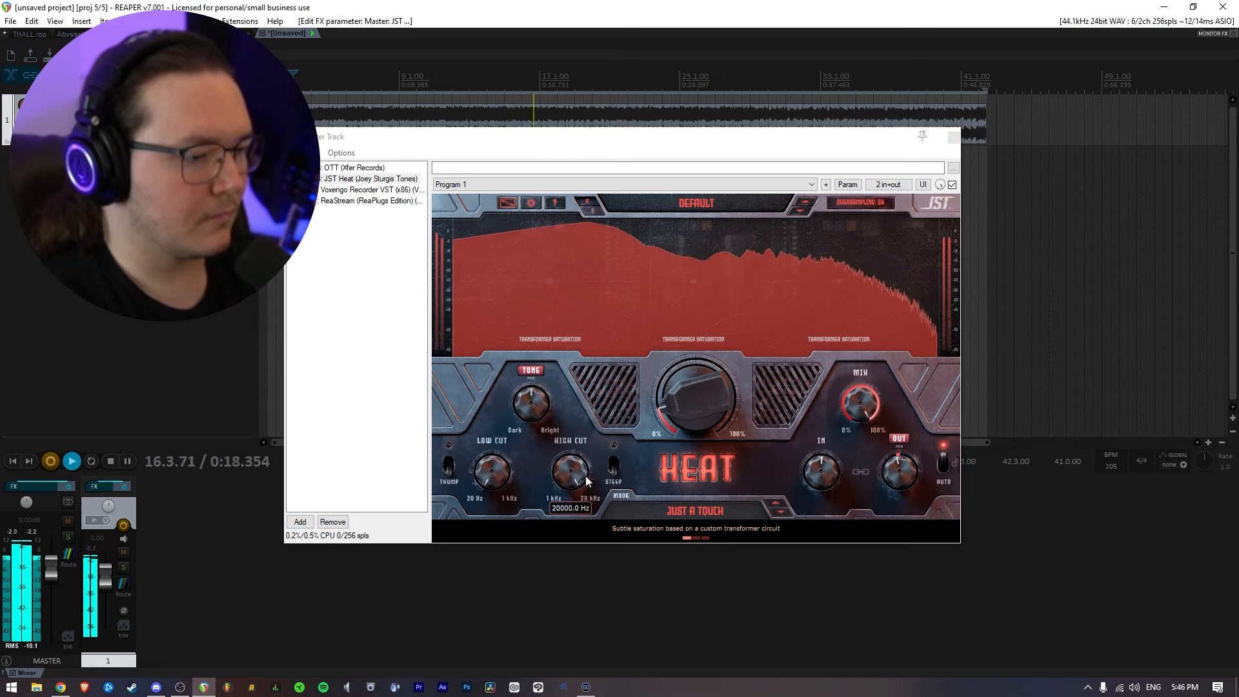
{"action": "key", "text": "space"}
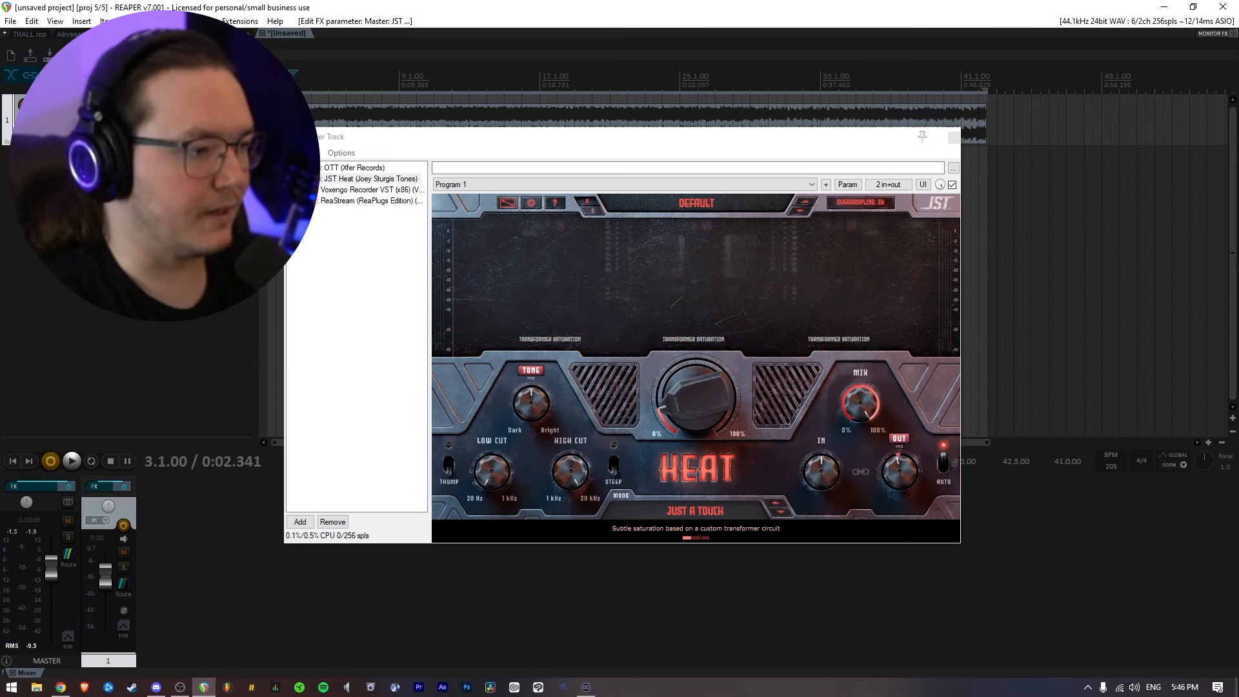
Compare the master with Heat bypassed and enabled during playback, and stop playback.
{"action": "left_click", "coordinate": [293, 178]}
{"action": "key", "text": "space"}
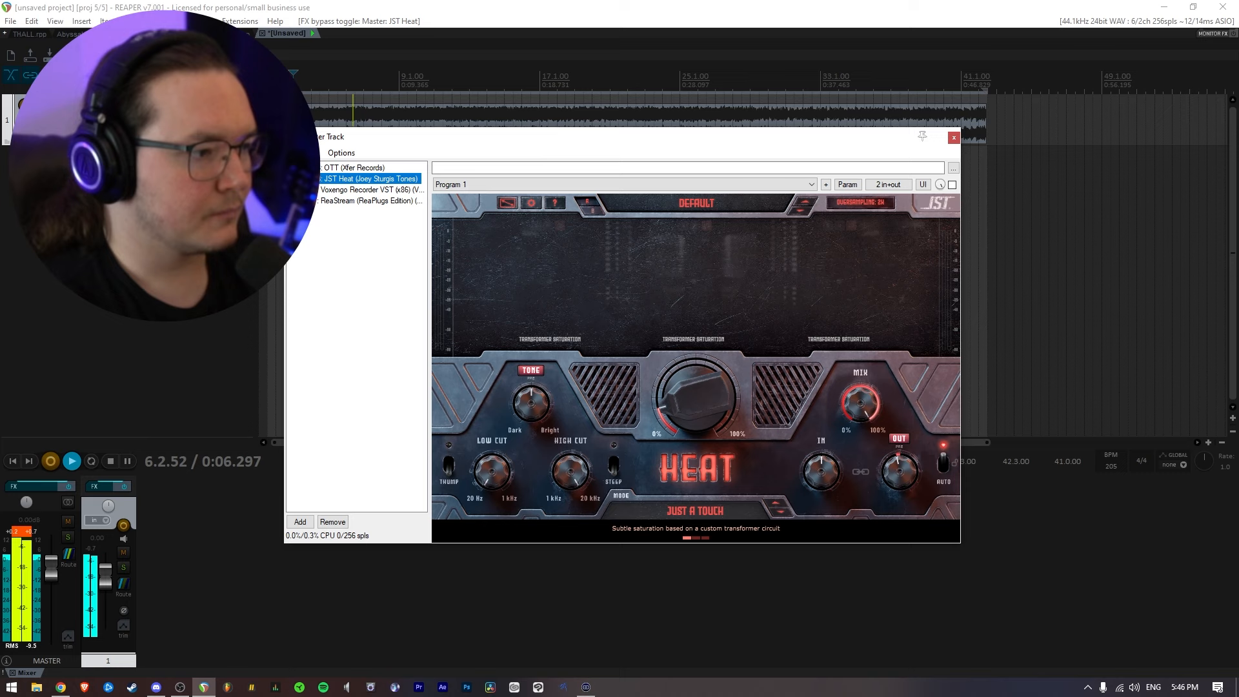
{"action": "left_click", "coordinate": [292, 179]}
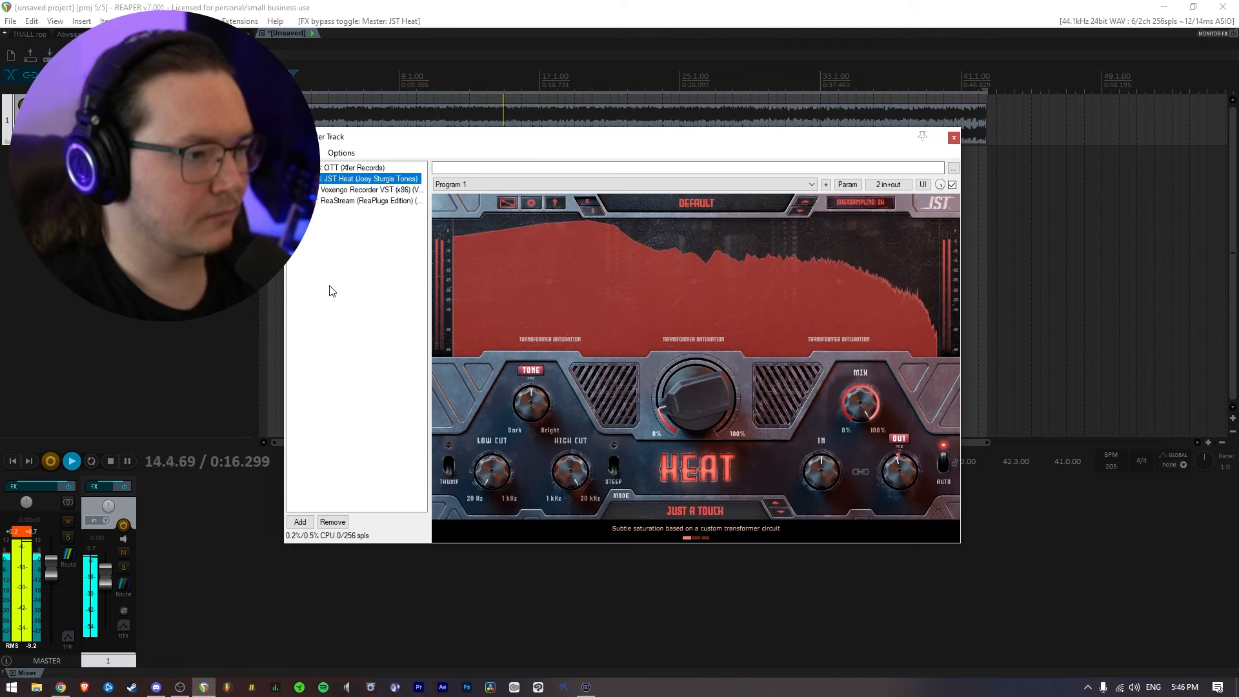
{"action": "key", "text": "space"}
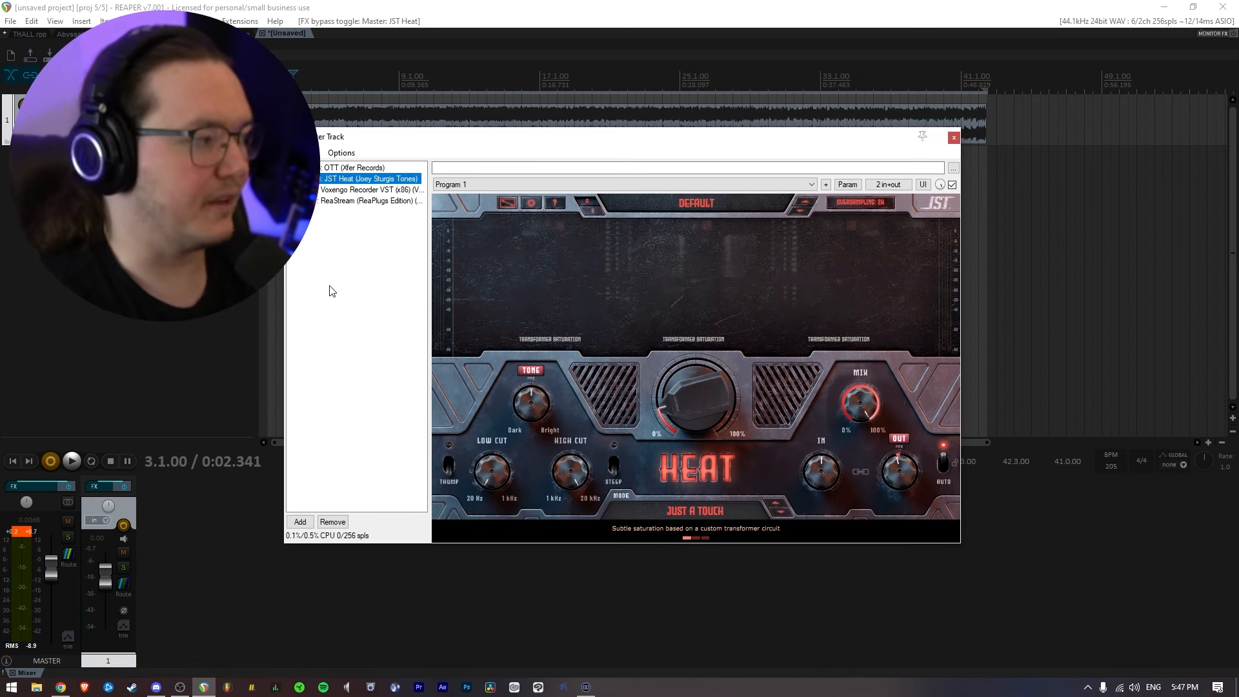
Insert the VST3 Flatline 2 (SubMission Audio) directly after Heat in the master track's effects chain.
{"action": "left_click", "coordinate": [300, 522]}
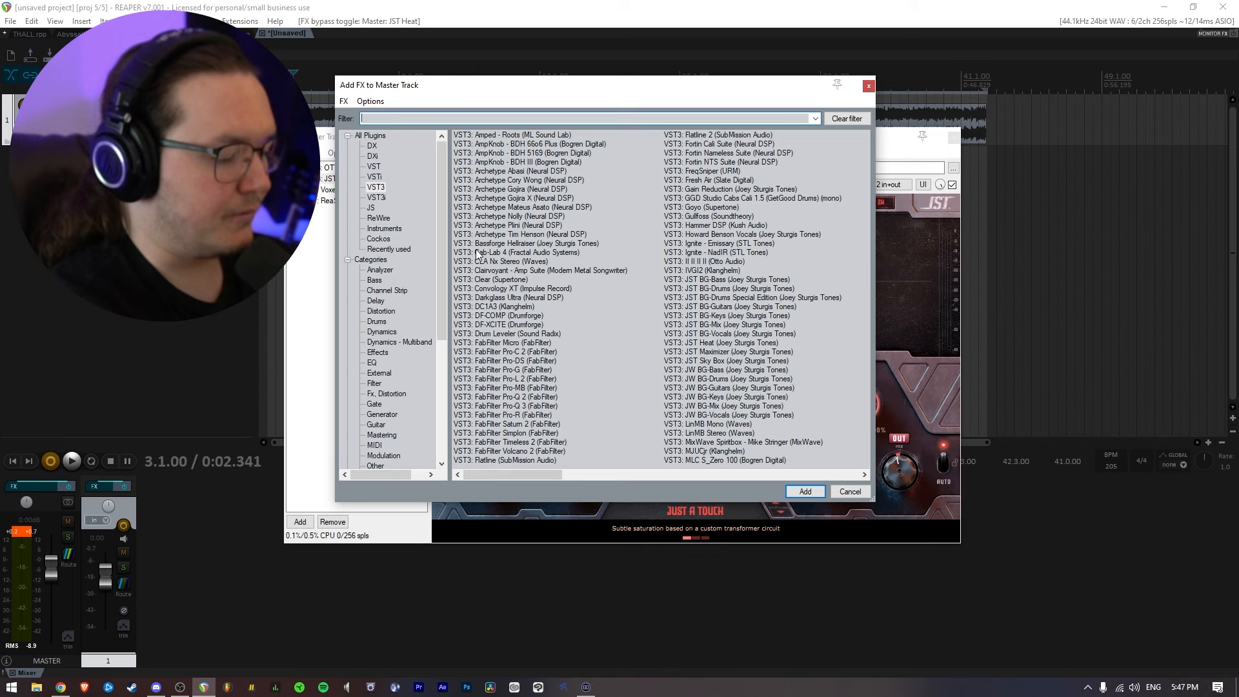
{"action": "type", "text": "flat"}
{"action": "key", "text": "Return"}
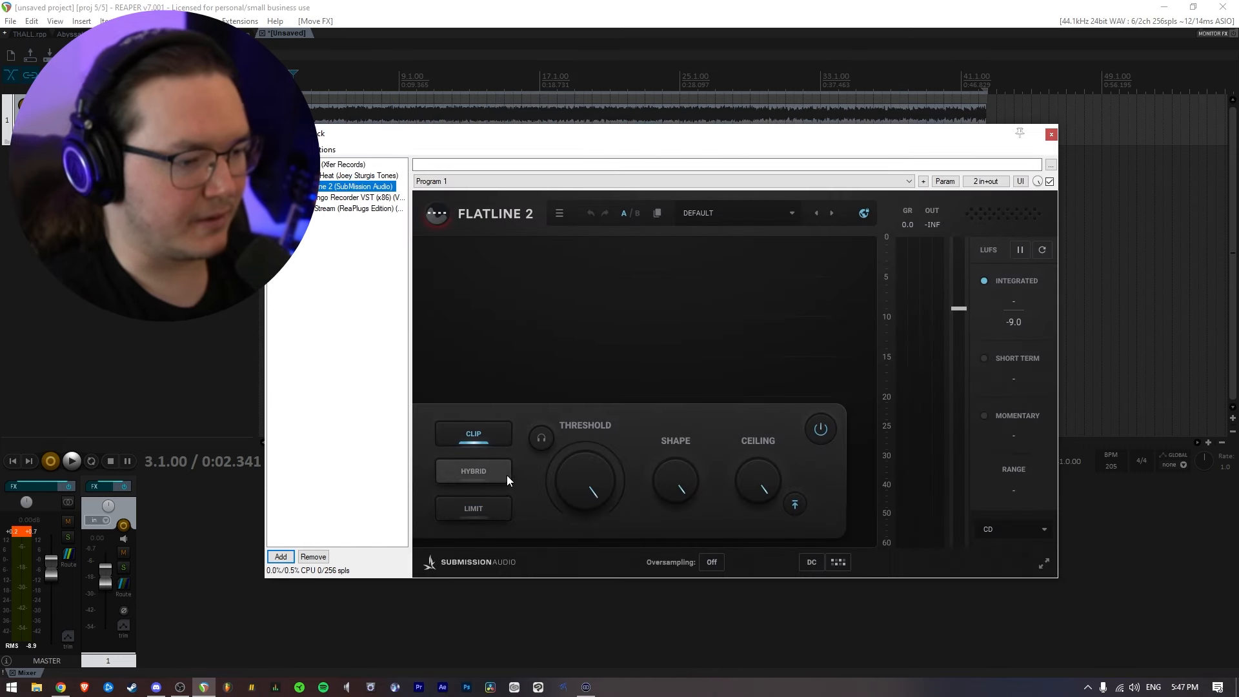
Switch Flatline 2 to Hybrid mode and lower its ceiling slightly.
{"action": "left_click", "coordinate": [502, 471]}
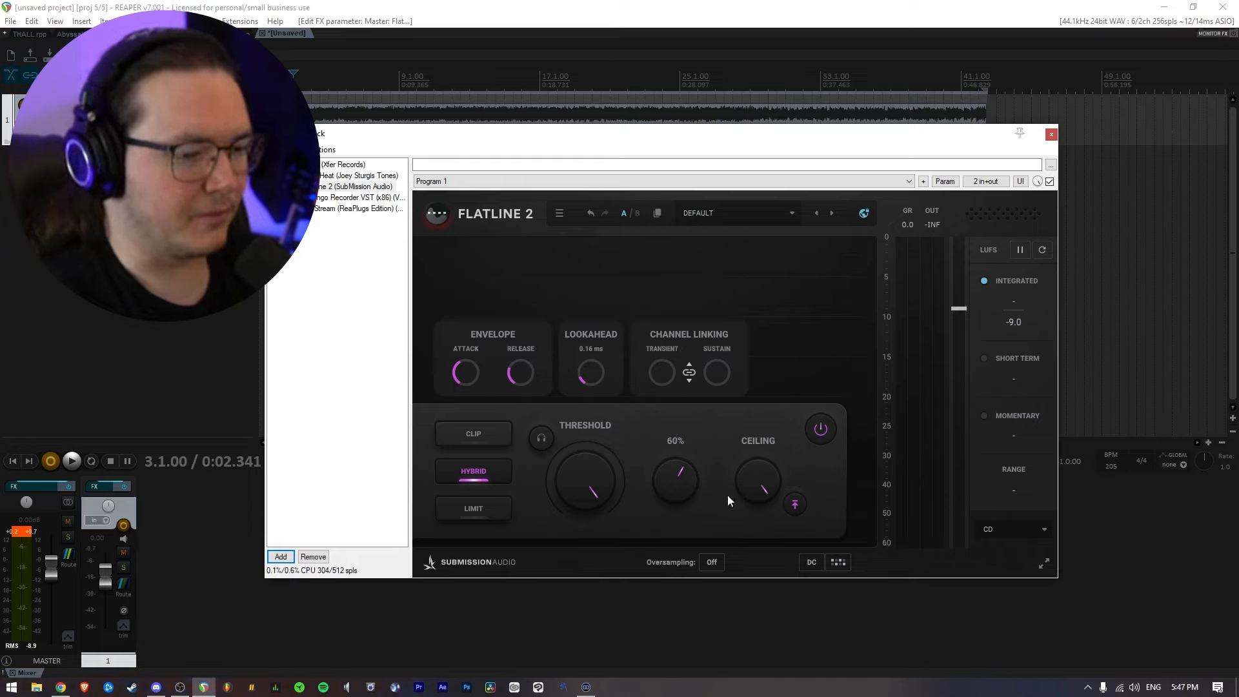
{"action": "left_click_drag", "start_coordinate": [754, 481], "coordinate": [750, 482]}
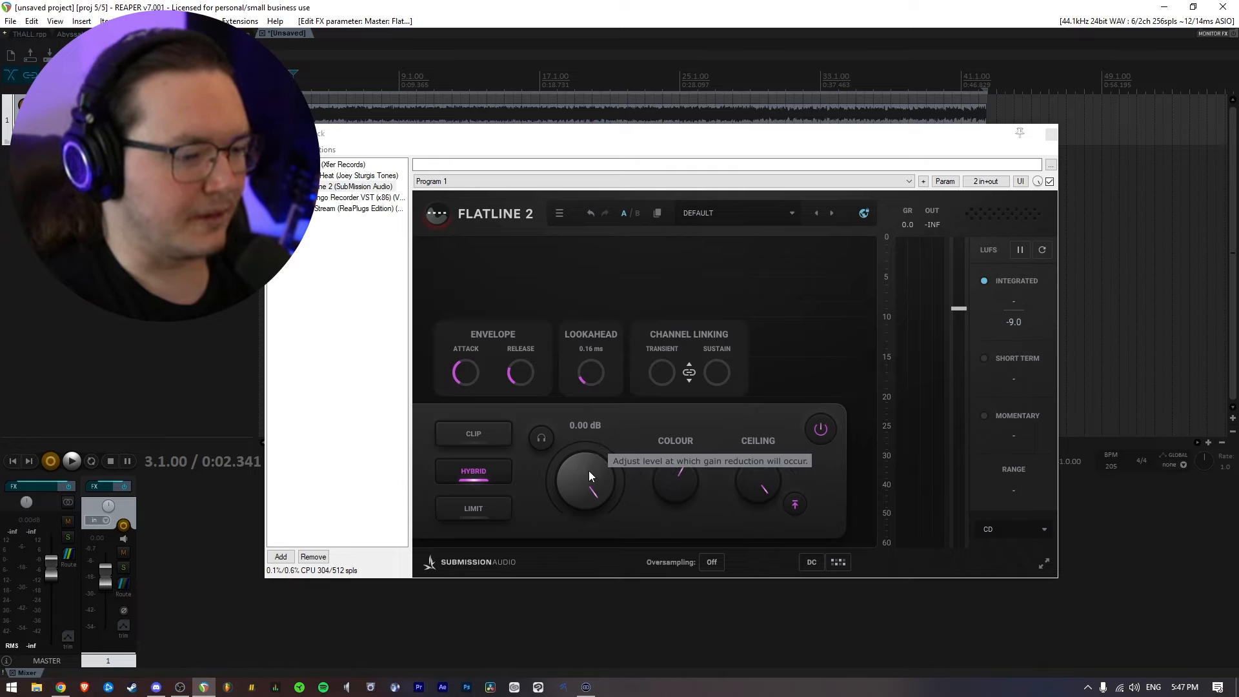
Lower Flatline 2's threshold during playback to about -3.48 dB, and stop playback.
{"action": "key", "text": "space"}
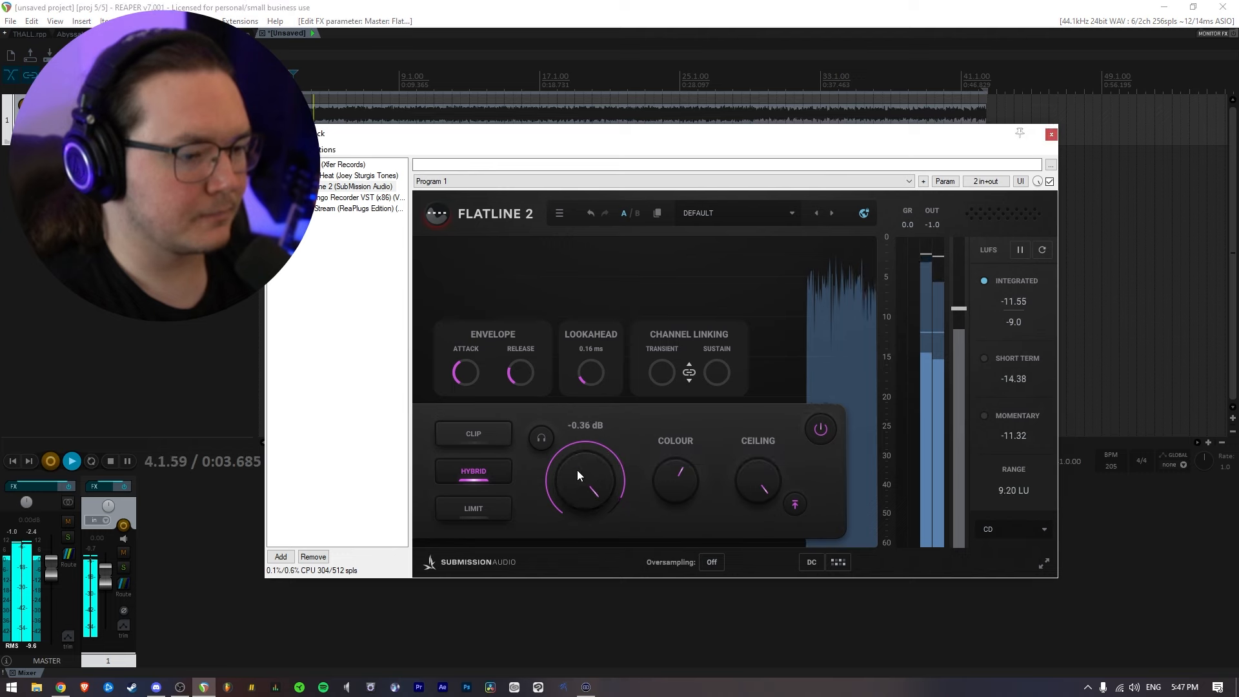
{"action": "left_click_drag", "start_coordinate": [577, 470], "coordinate": [558, 492]}
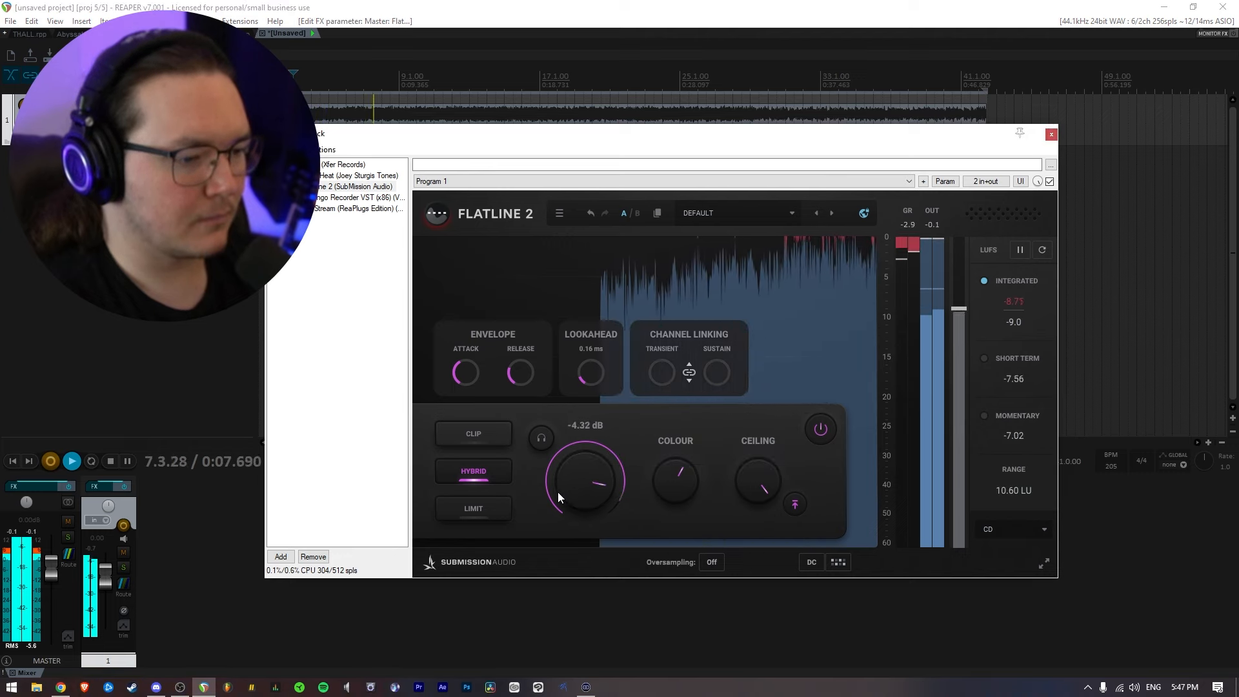
{"action": "left_click_drag", "start_coordinate": [562, 490], "coordinate": [578, 487]}
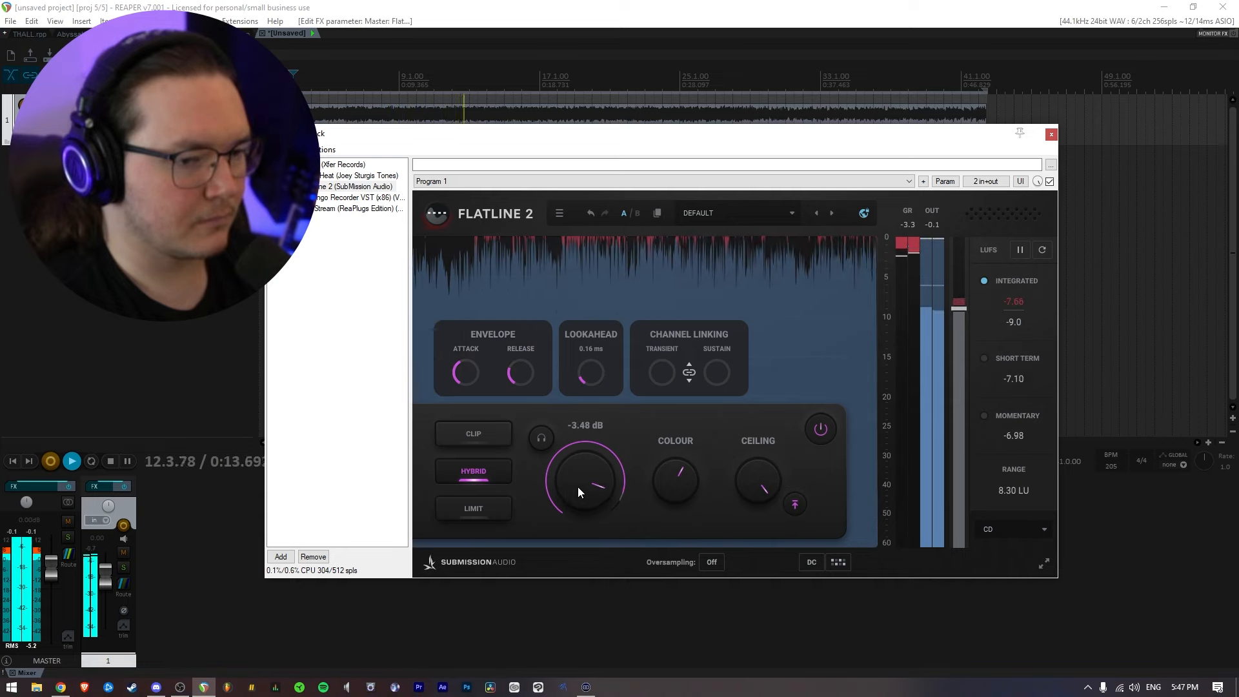
{"action": "key", "text": "space"}
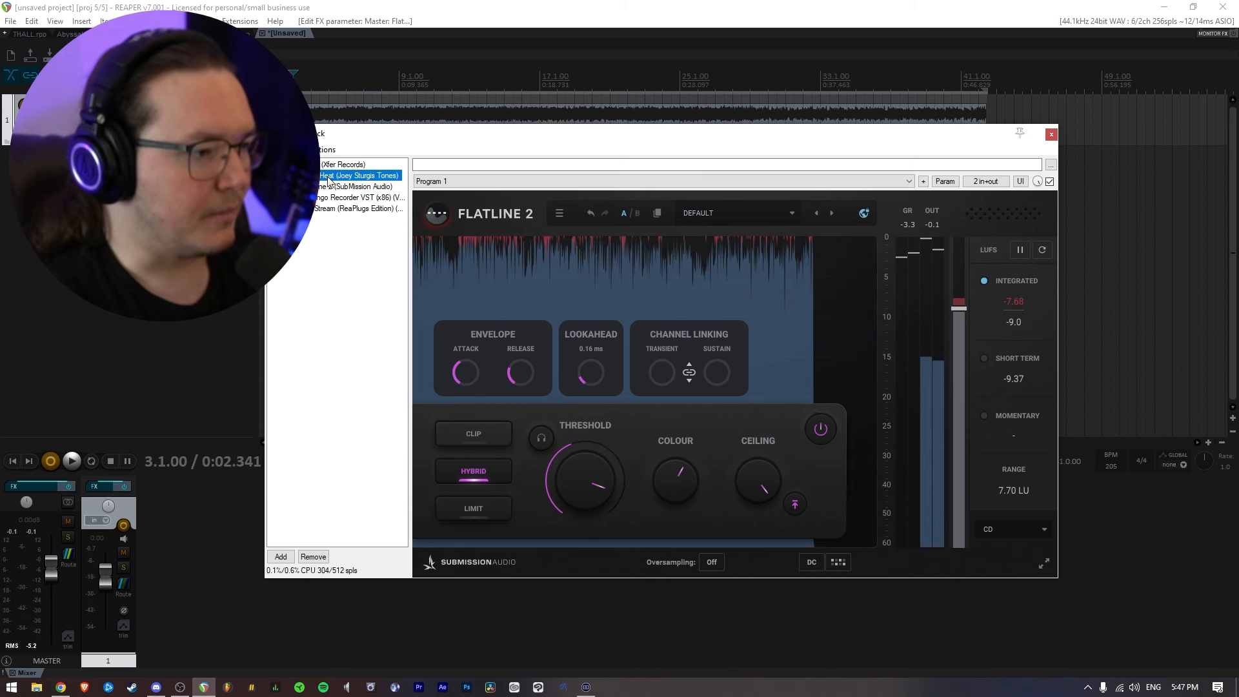
Insert the VST3 FabFilter Pro-Q 2 between Heat and Flatline 2 in the master track's effects chain.
{"action": "left_click", "coordinate": [324, 175]}
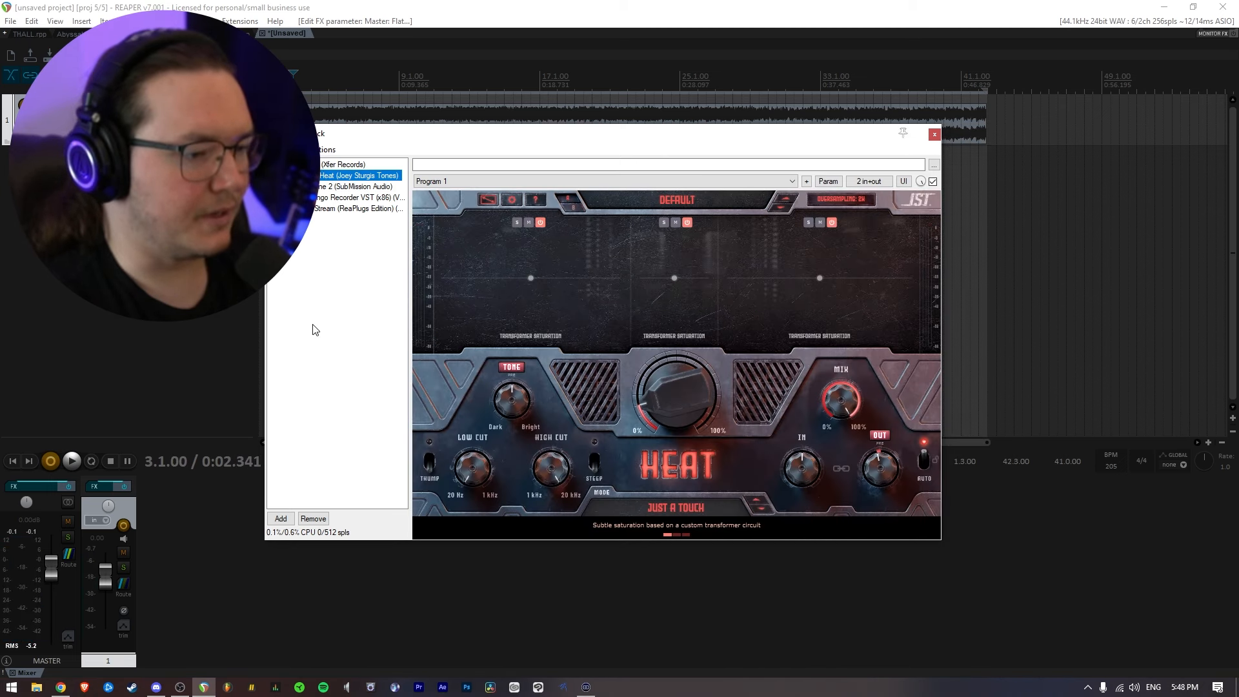
{"action": "left_click", "coordinate": [281, 518]}
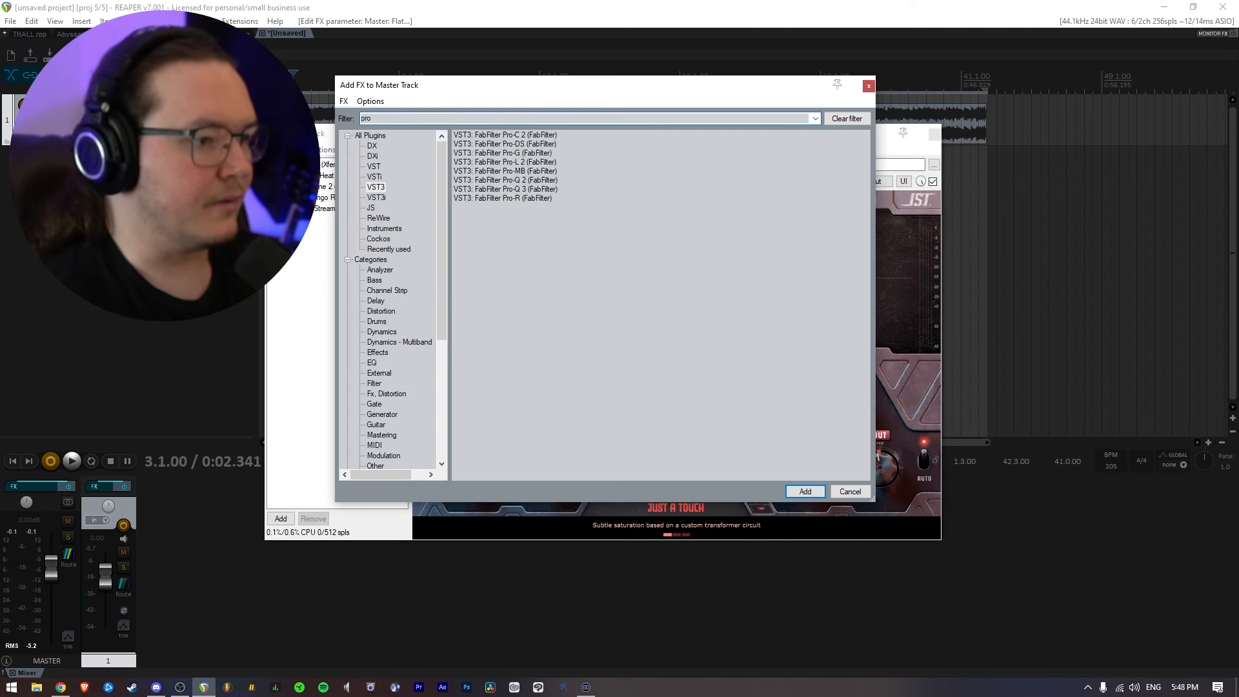
{"action": "double_click", "coordinate": [525, 180]}
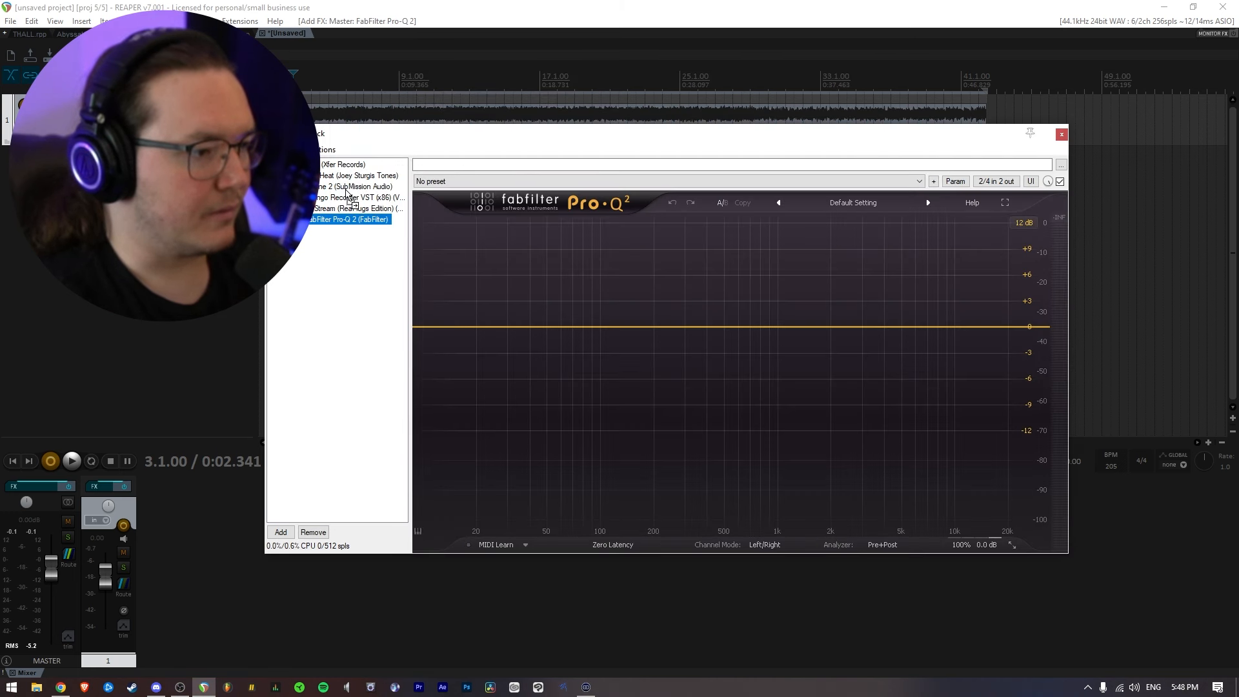
{"action": "left_click_drag", "start_coordinate": [351, 187], "coordinate": [353, 189]}
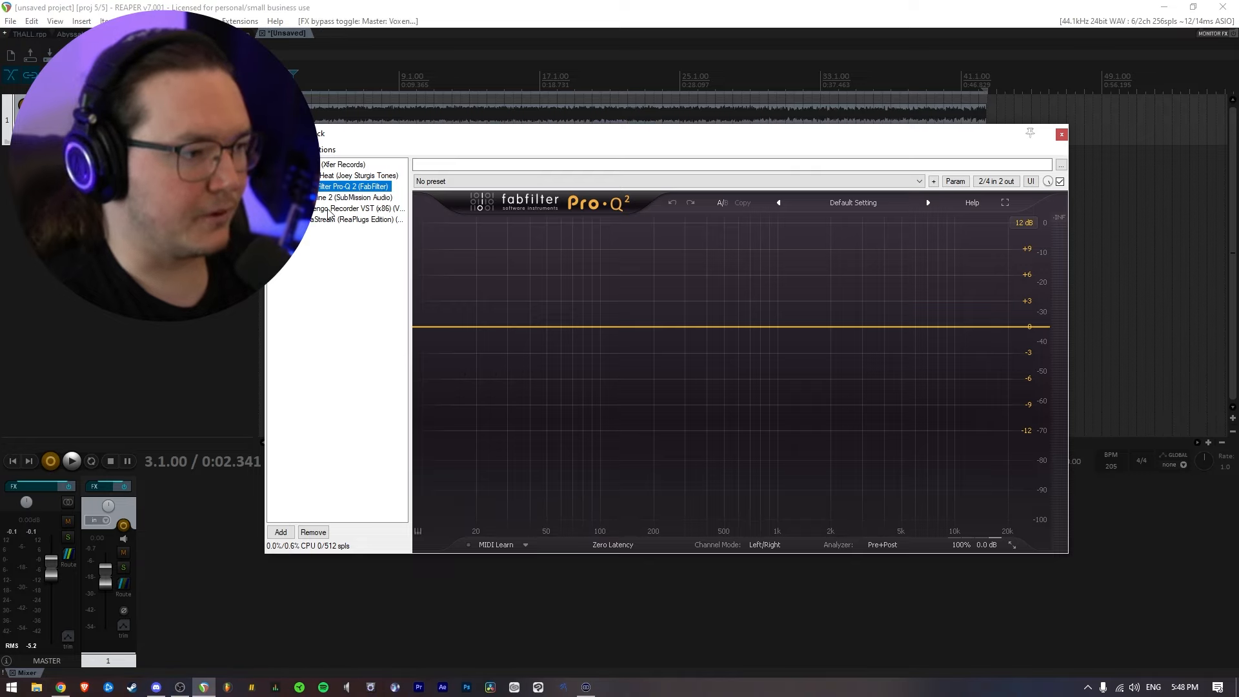
During playback, add a narrow bell band near 2821 Hz in the master's Pro-Q 2 and lower its gain to a slight cut.
{"action": "key", "text": "space"}
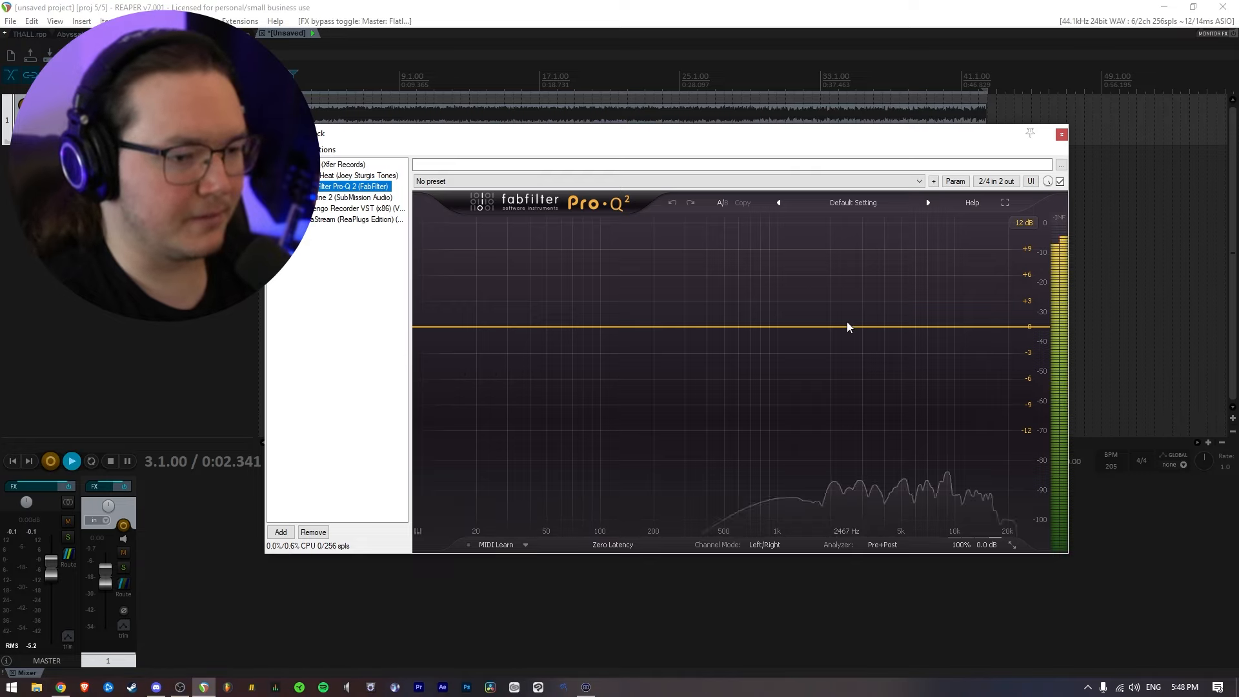
{"action": "left_click_drag", "start_coordinate": [850, 326], "coordinate": [857, 293]}
{"action": "scroll", "coordinate": [849, 307], "scroll_direction": "up", "scroll_amount": 5}
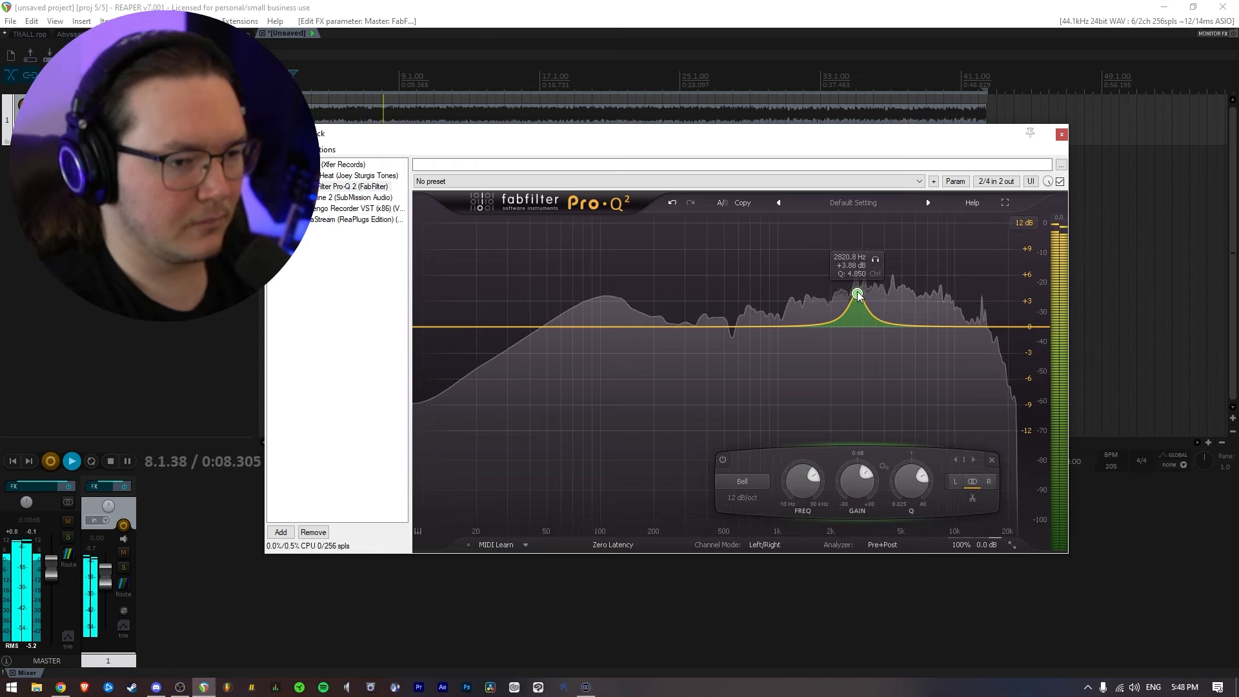
{"action": "left_click_drag", "start_coordinate": [851, 476], "coordinate": [841, 529]}
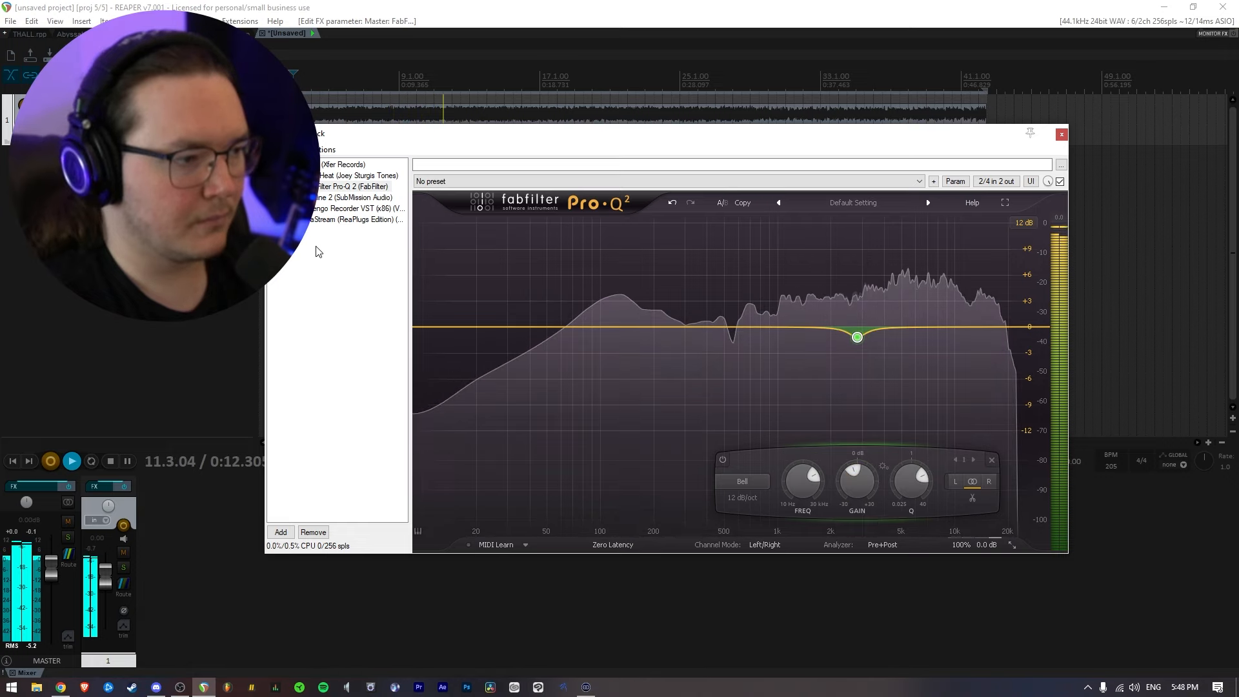
Re-enable Flatline 2 and add a narrower bell cut near 2307 Hz in the master's Pro-Q 2.
{"action": "left_click", "coordinate": [355, 197]}
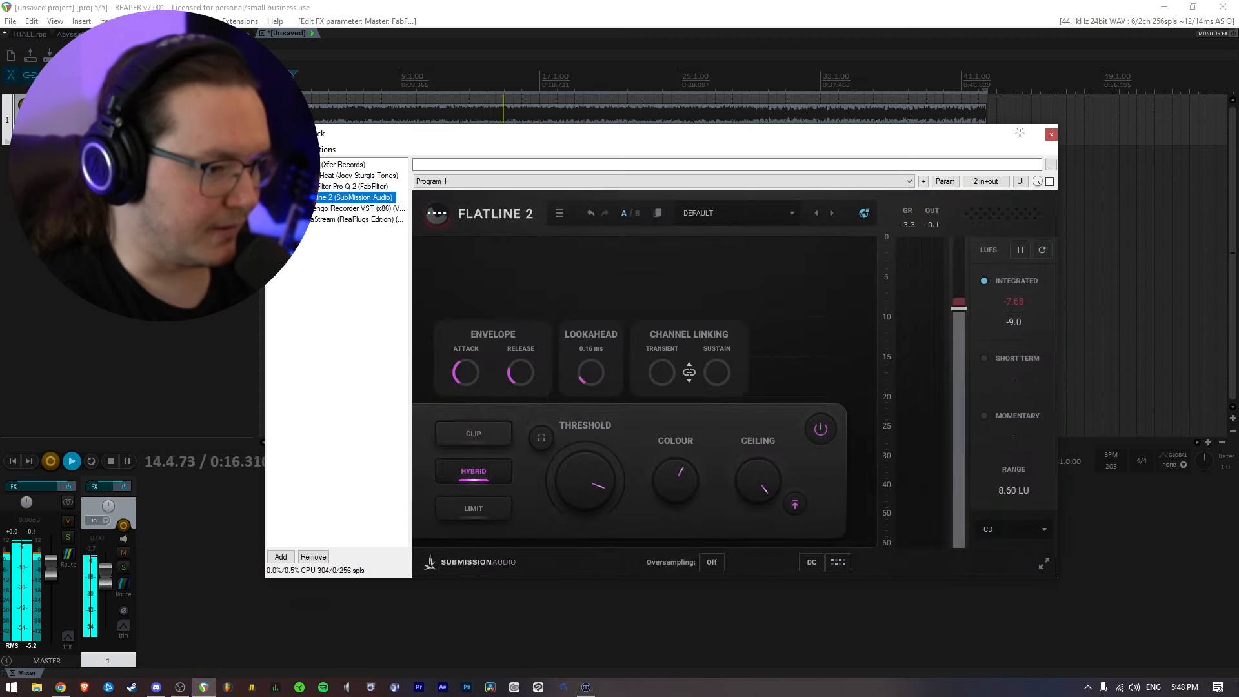
{"action": "left_click", "coordinate": [272, 198]}
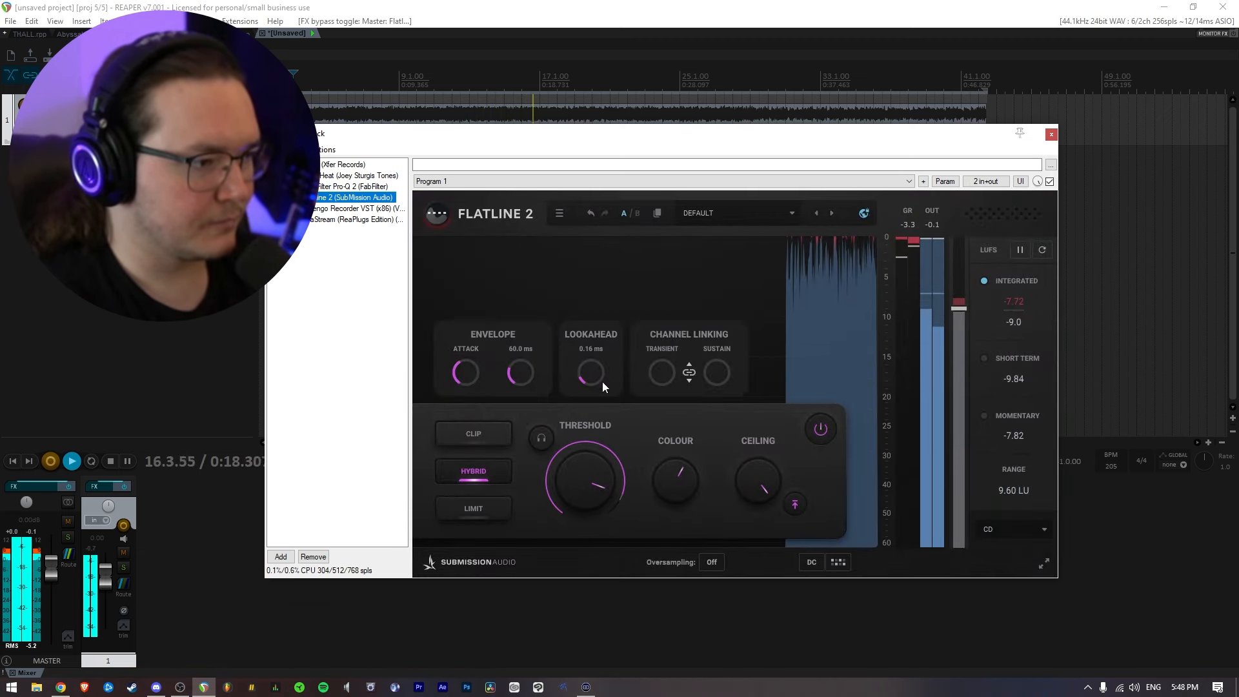
{"action": "left_click", "coordinate": [351, 186]}
{"action": "left_click_drag", "start_coordinate": [826, 327], "coordinate": [842, 308]}
{"action": "scroll", "coordinate": [840, 305], "scroll_direction": "up", "scroll_amount": 4}
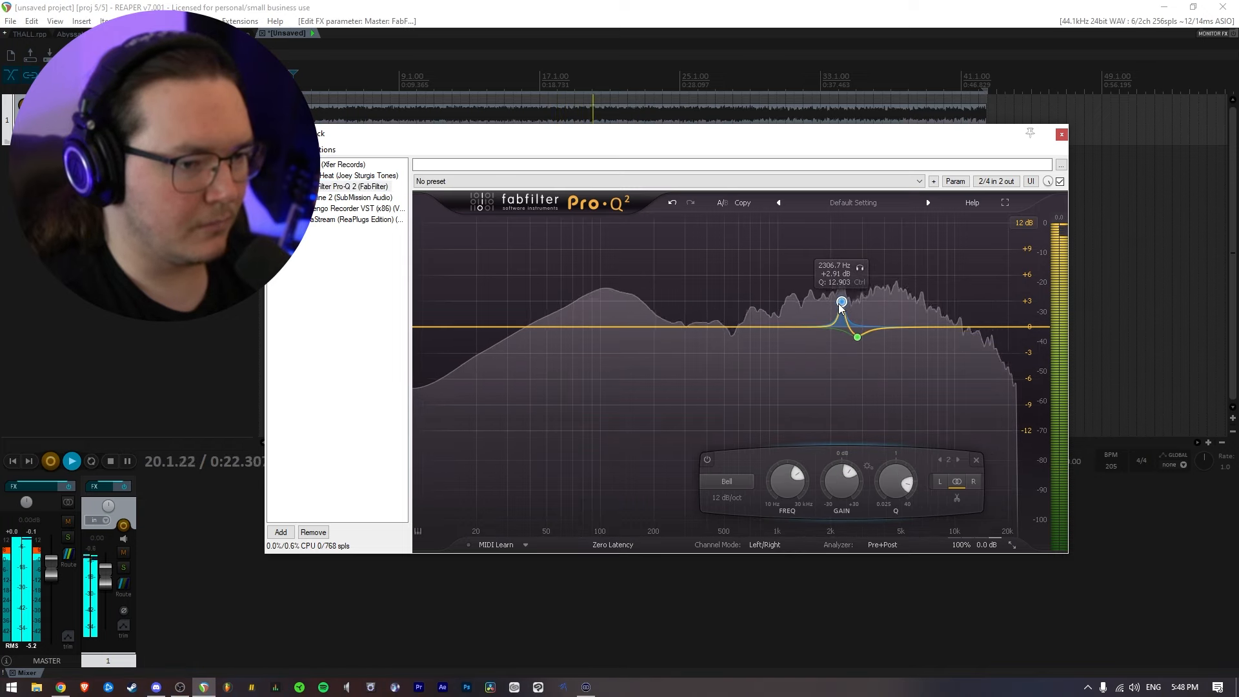
{"action": "left_click_drag", "start_coordinate": [841, 481], "coordinate": [832, 545]}
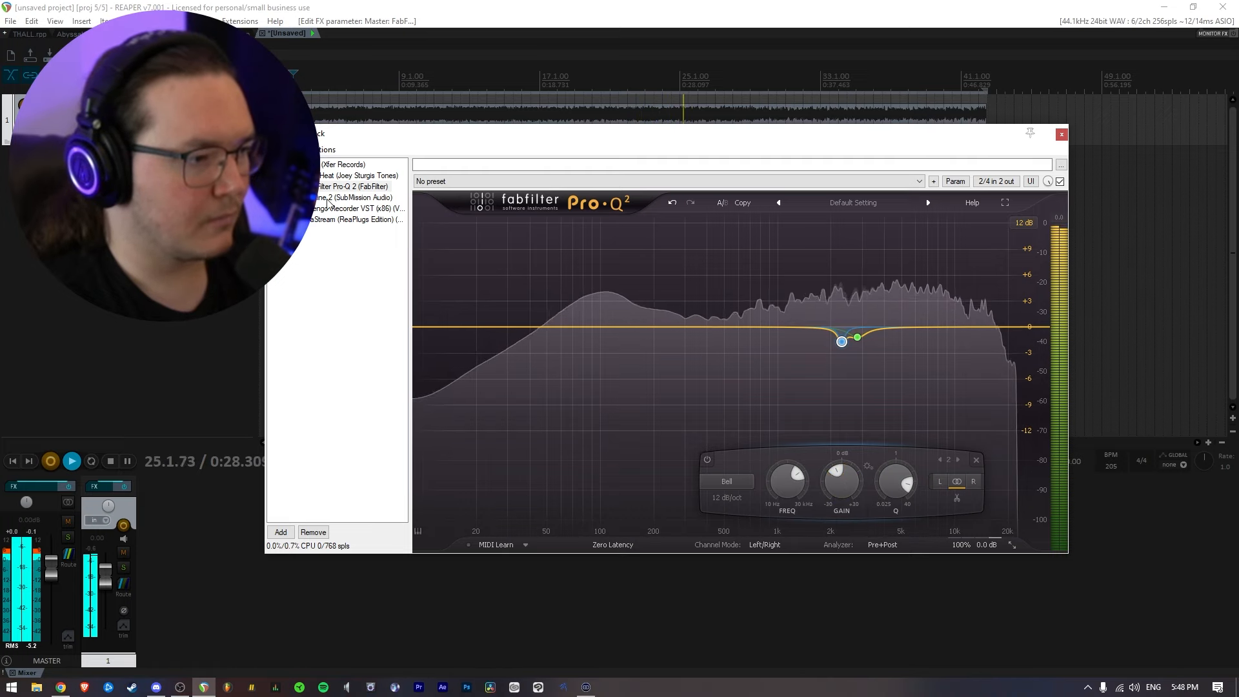
Restart playback and fine-tune the saturation amount of Heat on the master track.
{"action": "left_click", "coordinate": [326, 178]}
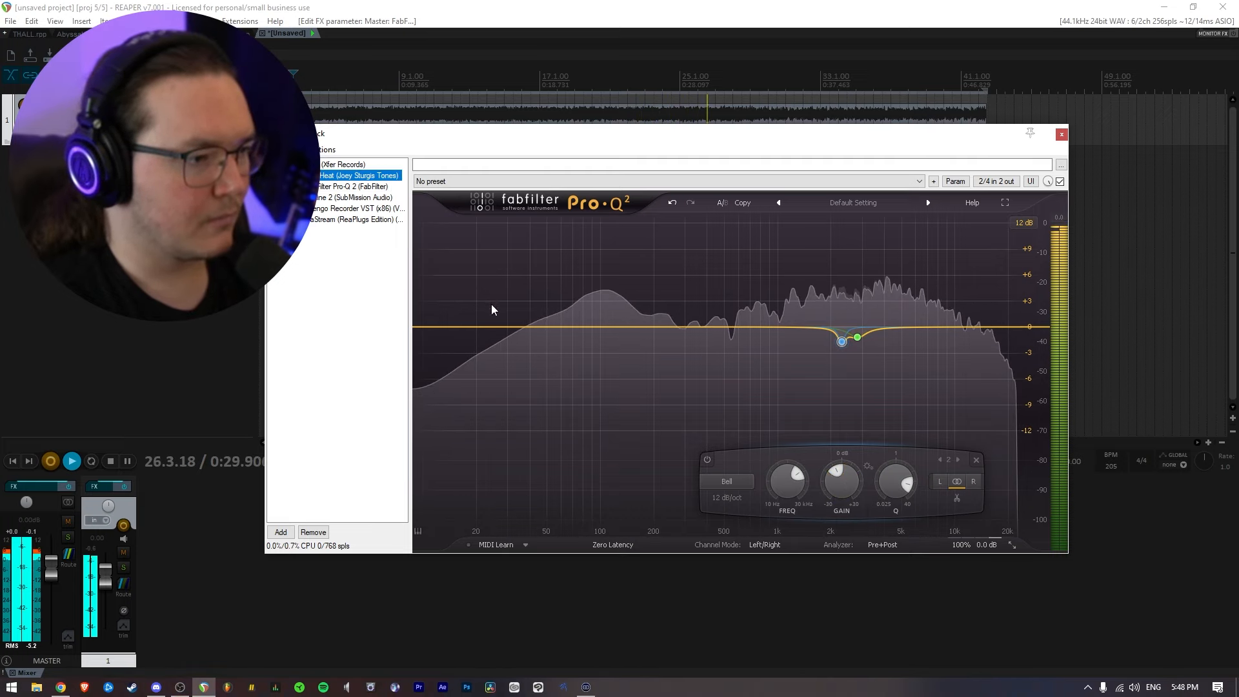
{"action": "key", "text": "space"}
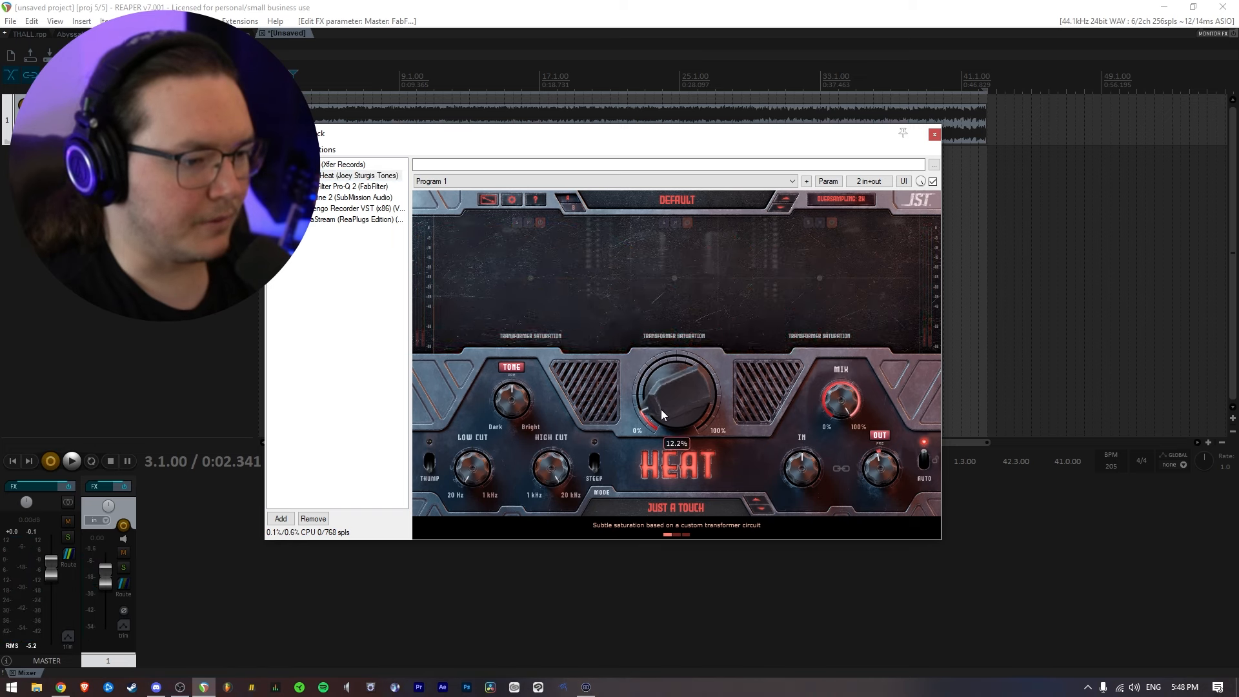
{"action": "key", "text": "space"}
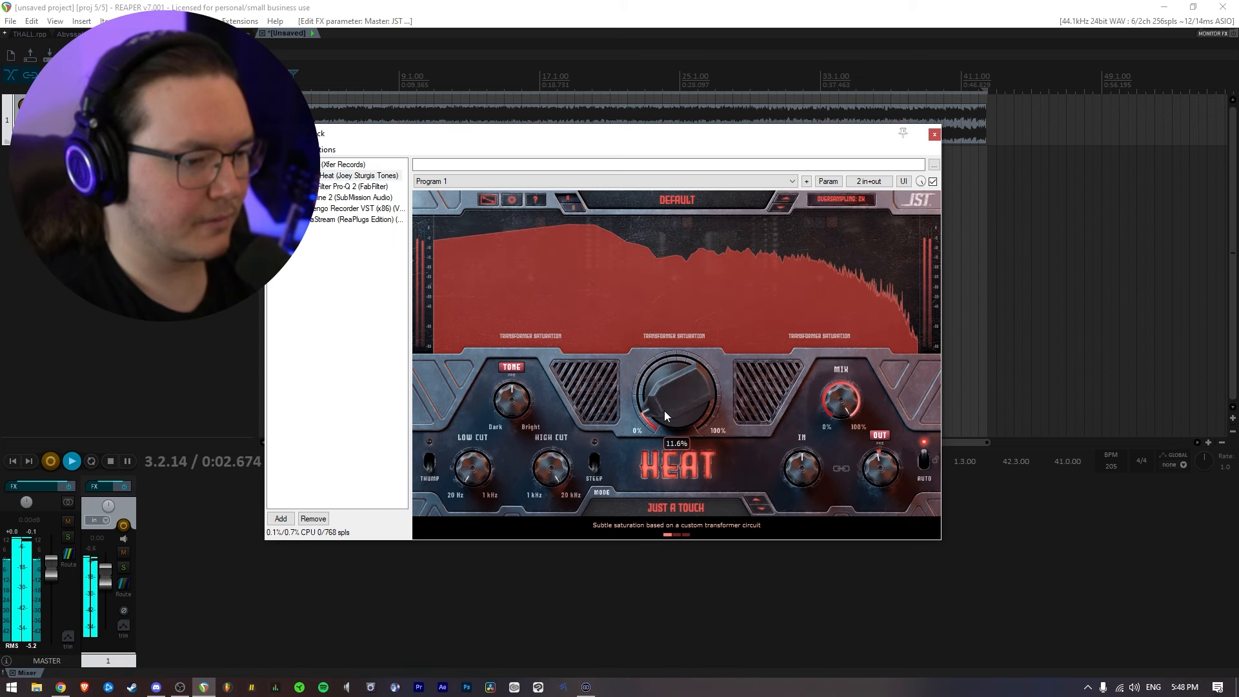
{"action": "mouse_move", "coordinate": [664, 412]}
{"action": "left_mouse_down"}
{"action": "mouse_move", "coordinate": [675, 443]}
{"action": "mouse_move", "coordinate": [659, 405]}
{"action": "left_mouse_up"}
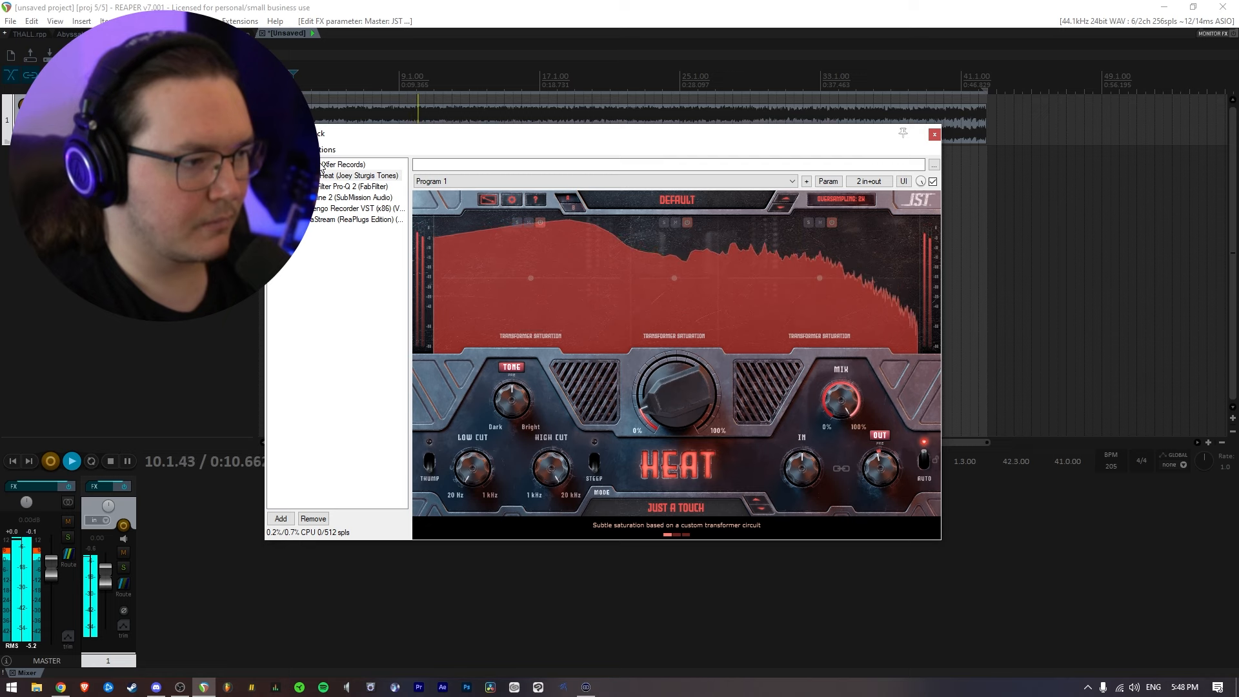
Slightly lower the high-band gain in the master's OTT, stop playback, and move the effects window clear to show the full chain.
{"action": "left_click", "coordinate": [344, 164]}
{"action": "left_click_drag", "start_coordinate": [590, 326], "coordinate": [584, 327]}
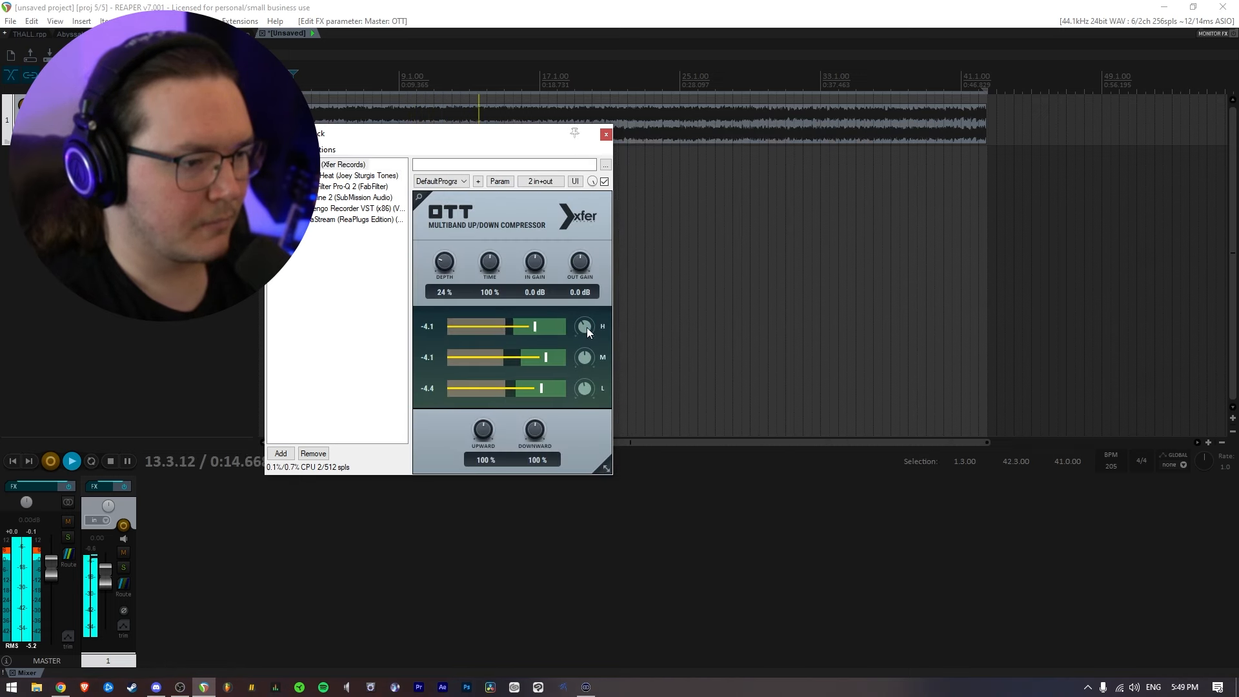
{"action": "key", "text": "space"}
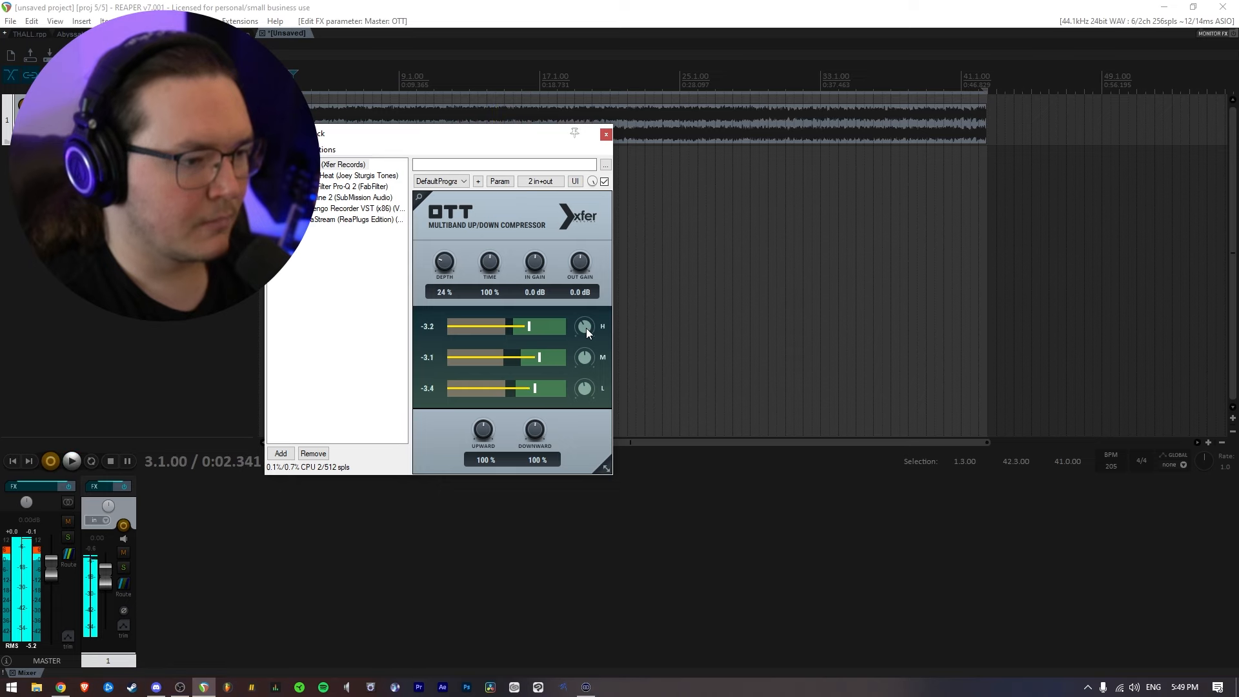
{"action": "left_click_drag", "start_coordinate": [487, 136], "coordinate": [699, 151]}
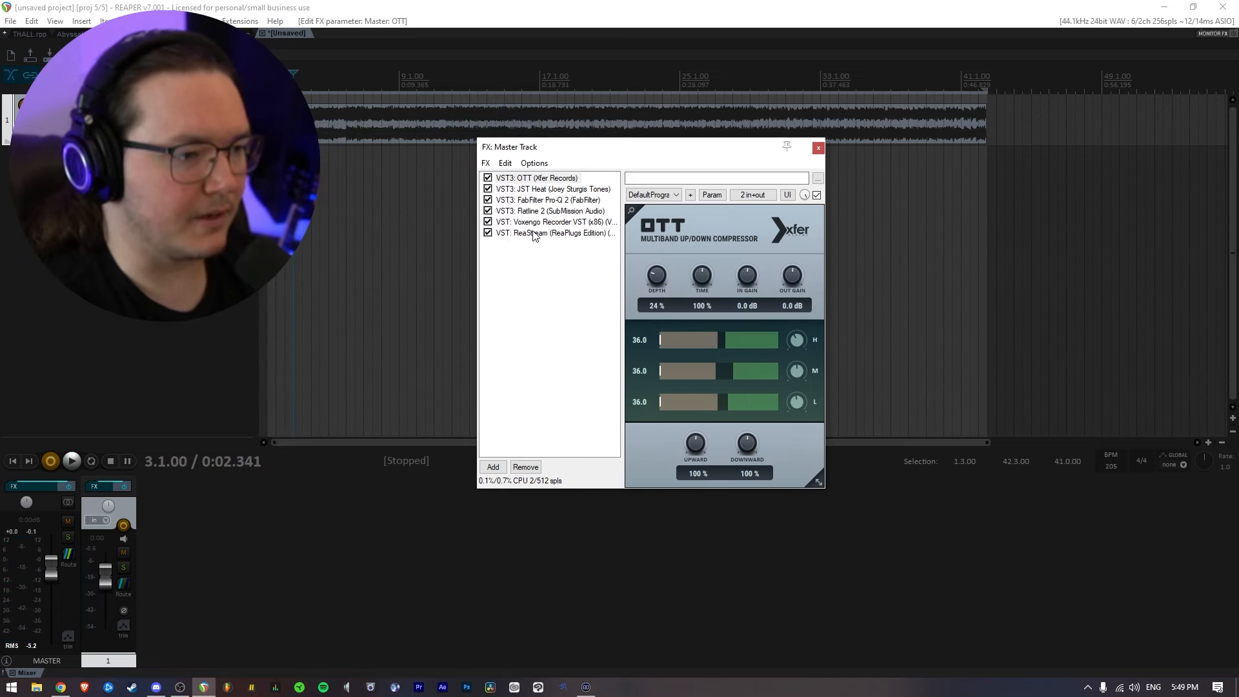
Fine-tune Flatline 2's threshold during playback, trying values between about -3.00 and -3.36 dB.
{"action": "left_click", "coordinate": [536, 211]}
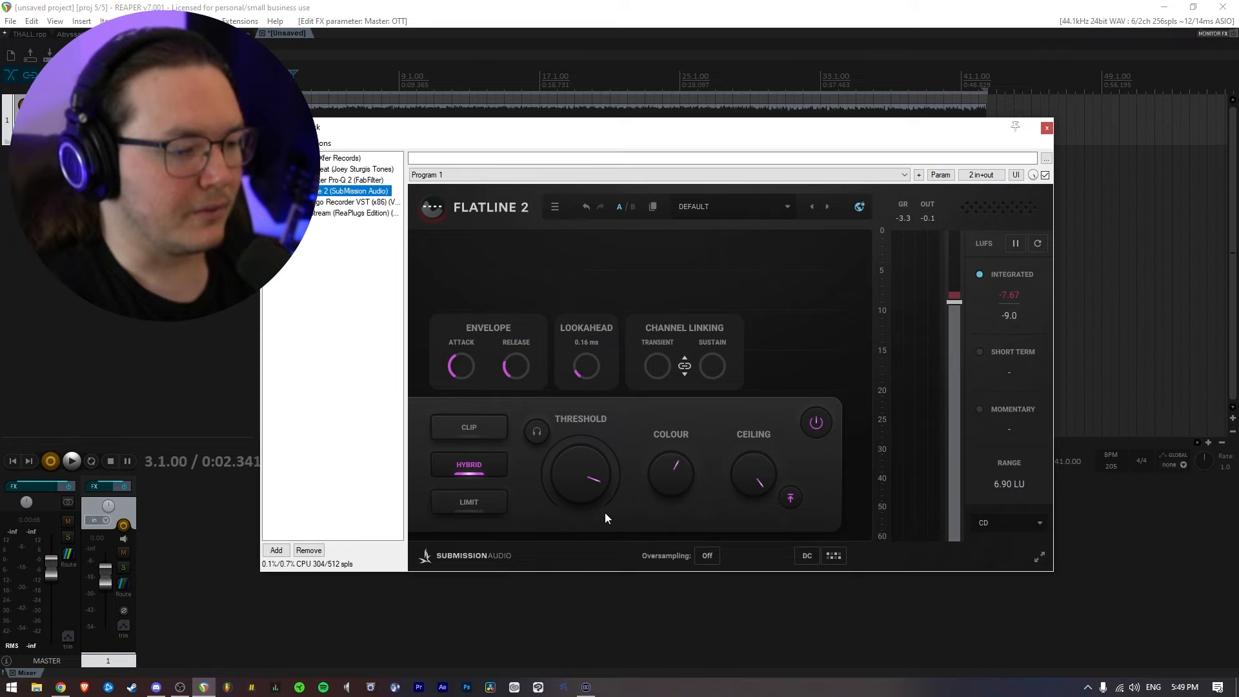
{"action": "mouse_move", "coordinate": [583, 493]}
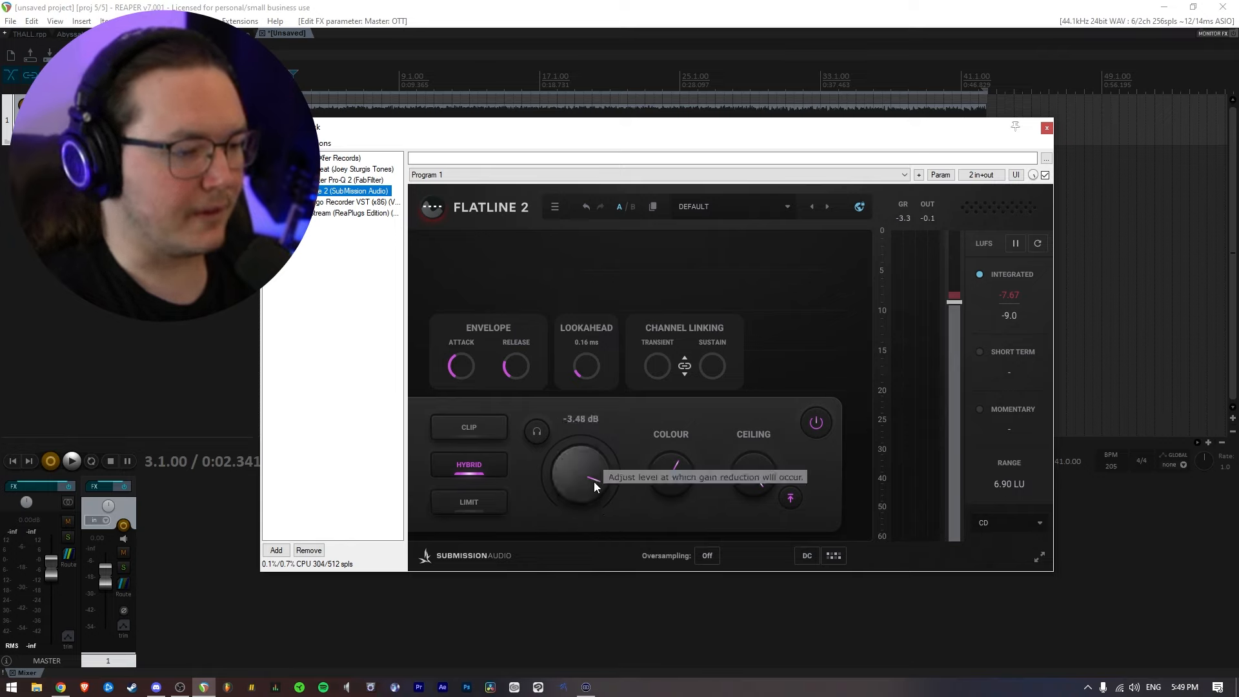
{"action": "key", "text": "space"}
{"action": "left_click_drag", "start_coordinate": [594, 482], "coordinate": [600, 479]}
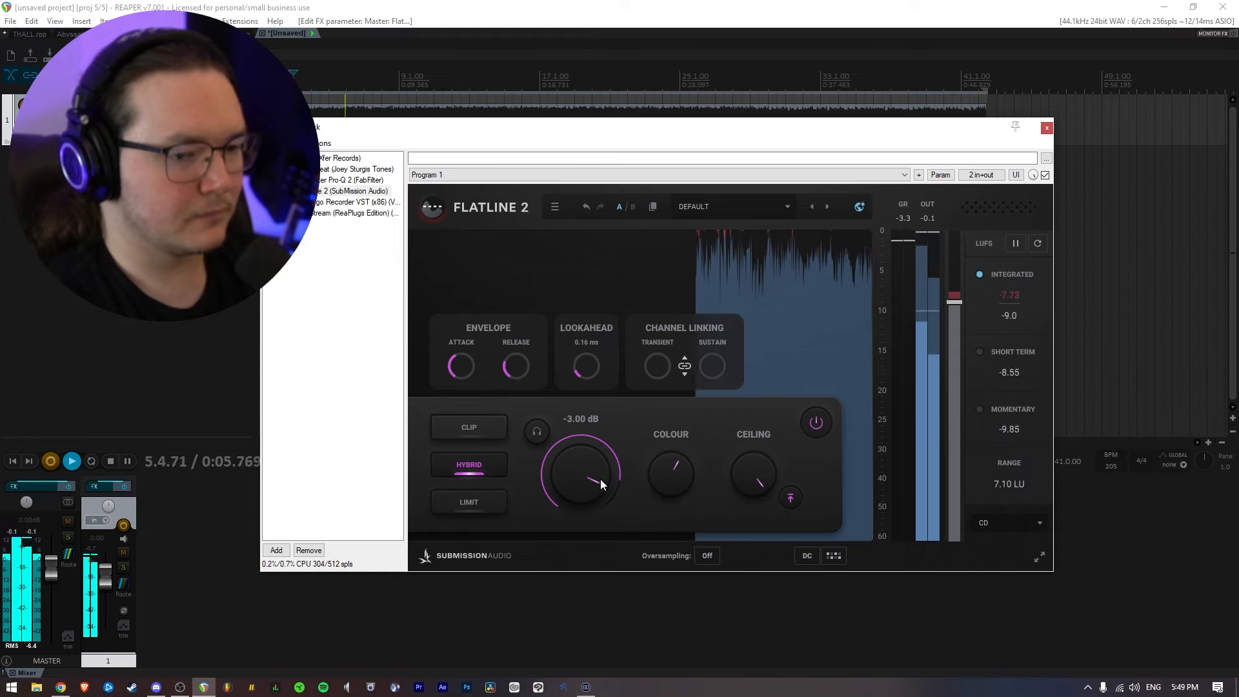
{"action": "left_click_drag", "start_coordinate": [600, 479], "coordinate": [594, 486]}
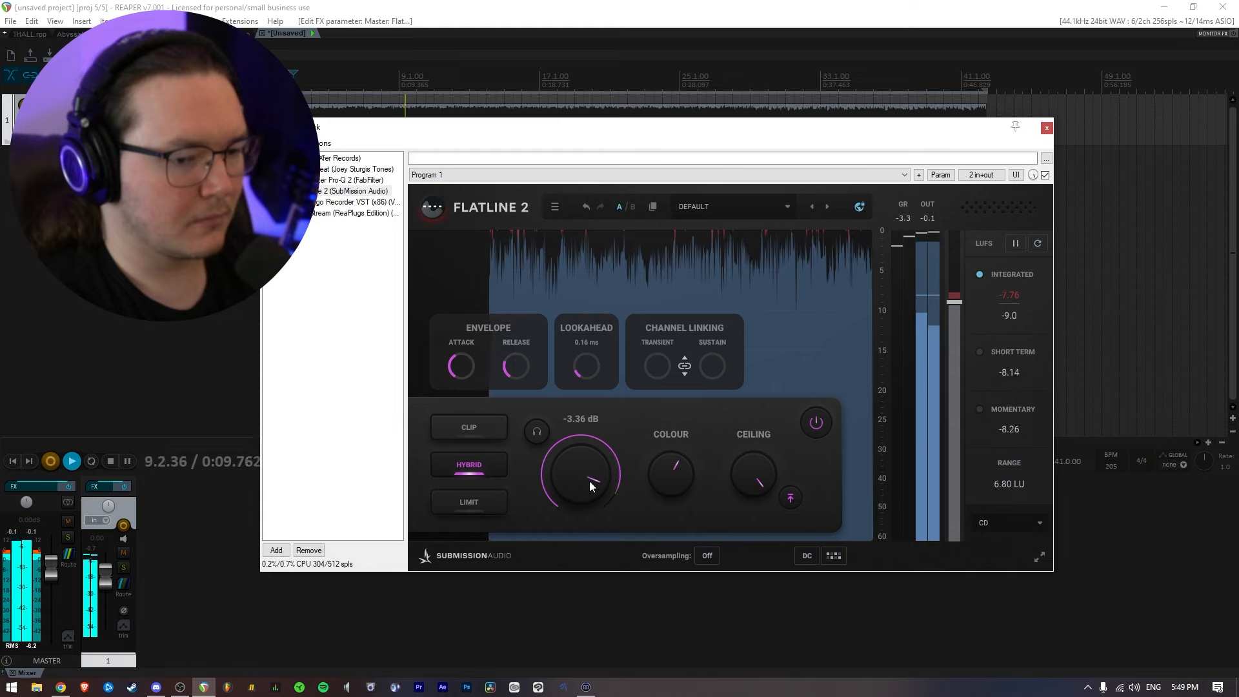
{"action": "mouse_move", "coordinate": [590, 481]}
{"action": "left_mouse_down"}
{"action": "mouse_move", "coordinate": [576, 490]}
{"action": "mouse_move", "coordinate": [605, 482]}
{"action": "left_mouse_up"}
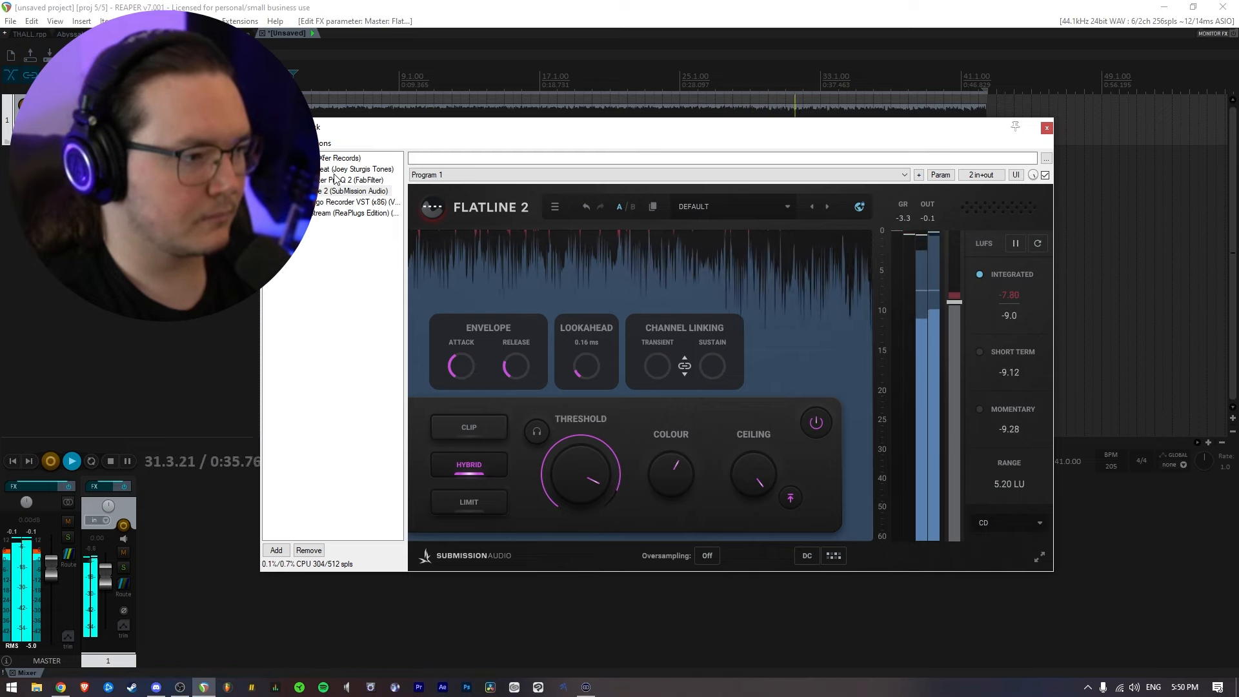
Close the master effects chain and compare track 1 with its effects bypassed and enabled during playback.
{"action": "left_click", "coordinate": [1046, 128]}
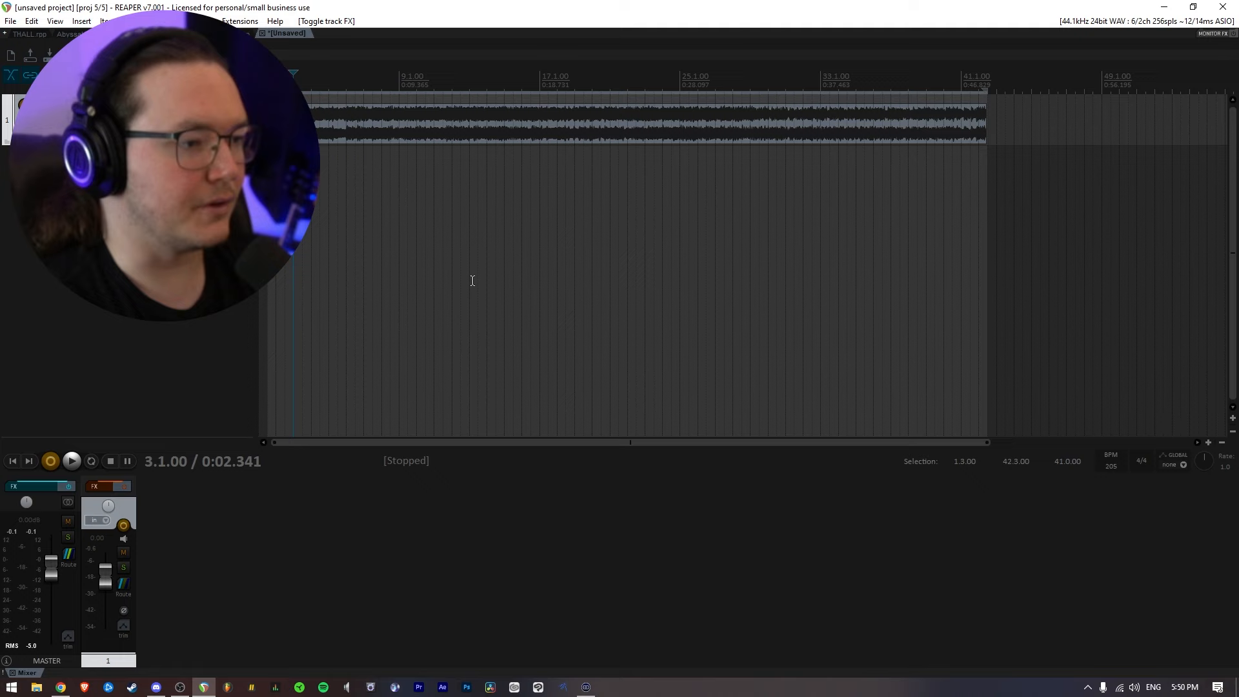
{"action": "key", "text": "space"}
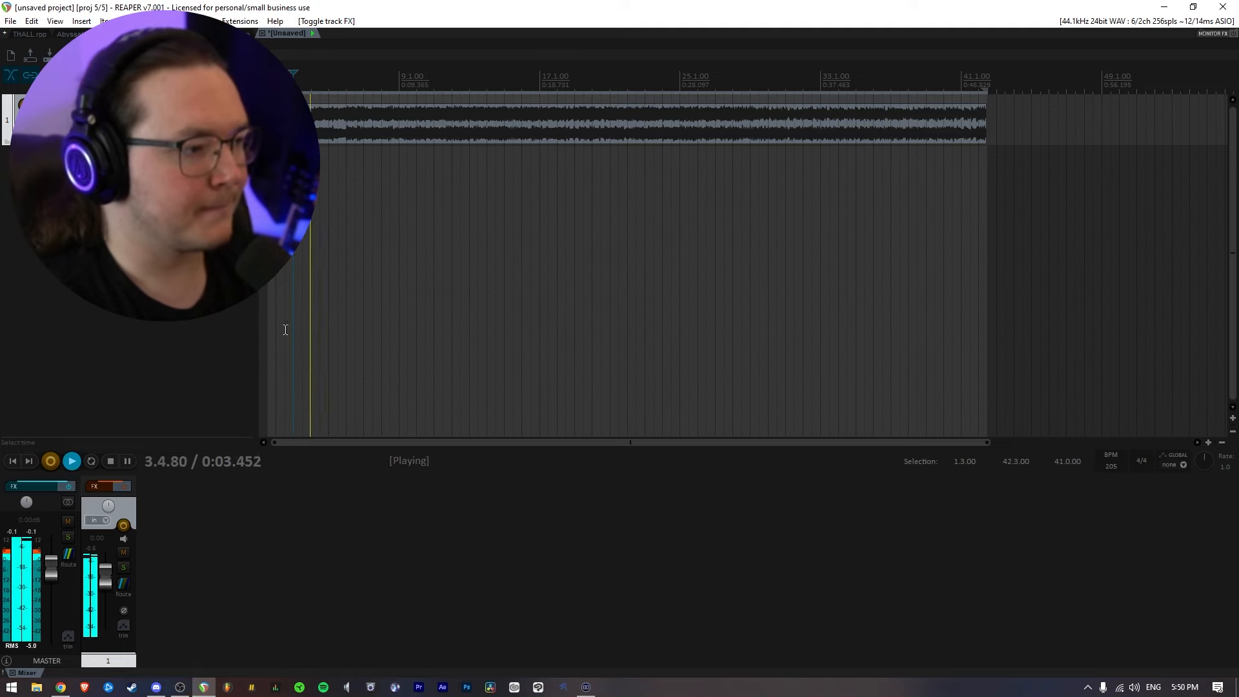
{"action": "left_click", "coordinate": [124, 489]}
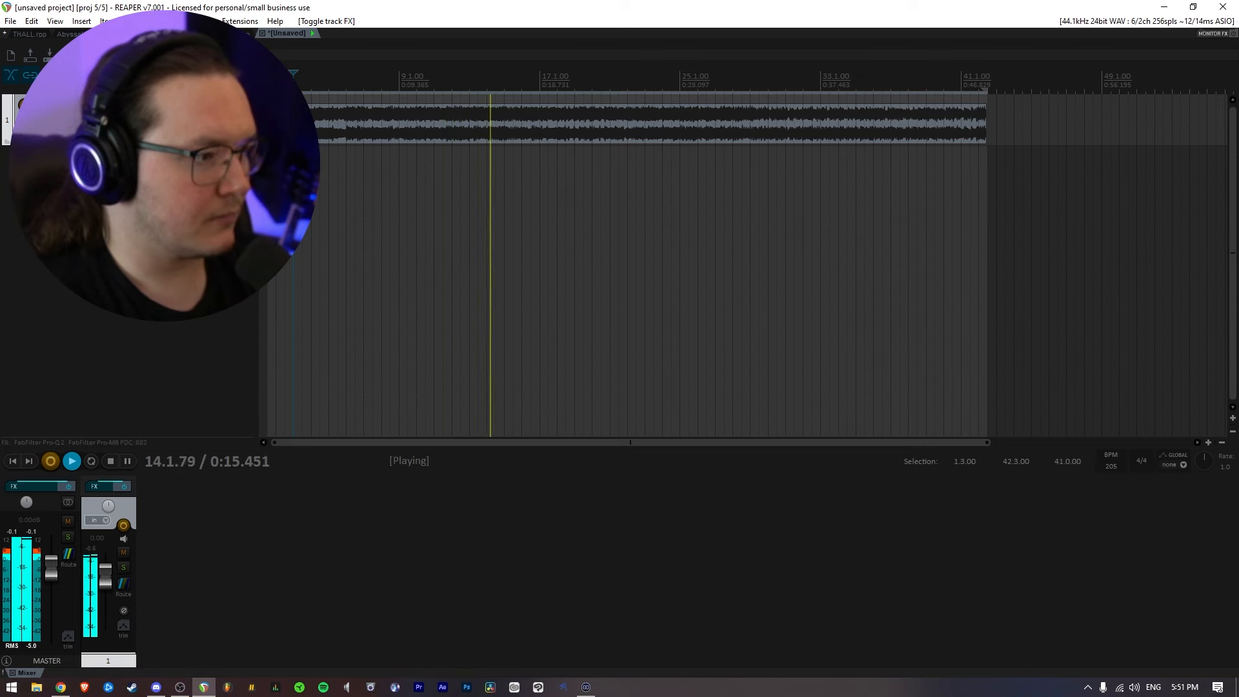
Delete the high-shelf band from track 1's Pro-Q 2, close its effects chain during playback, and stop playback.
{"action": "left_click", "coordinate": [188, 107]}
{"action": "key", "text": "space"}
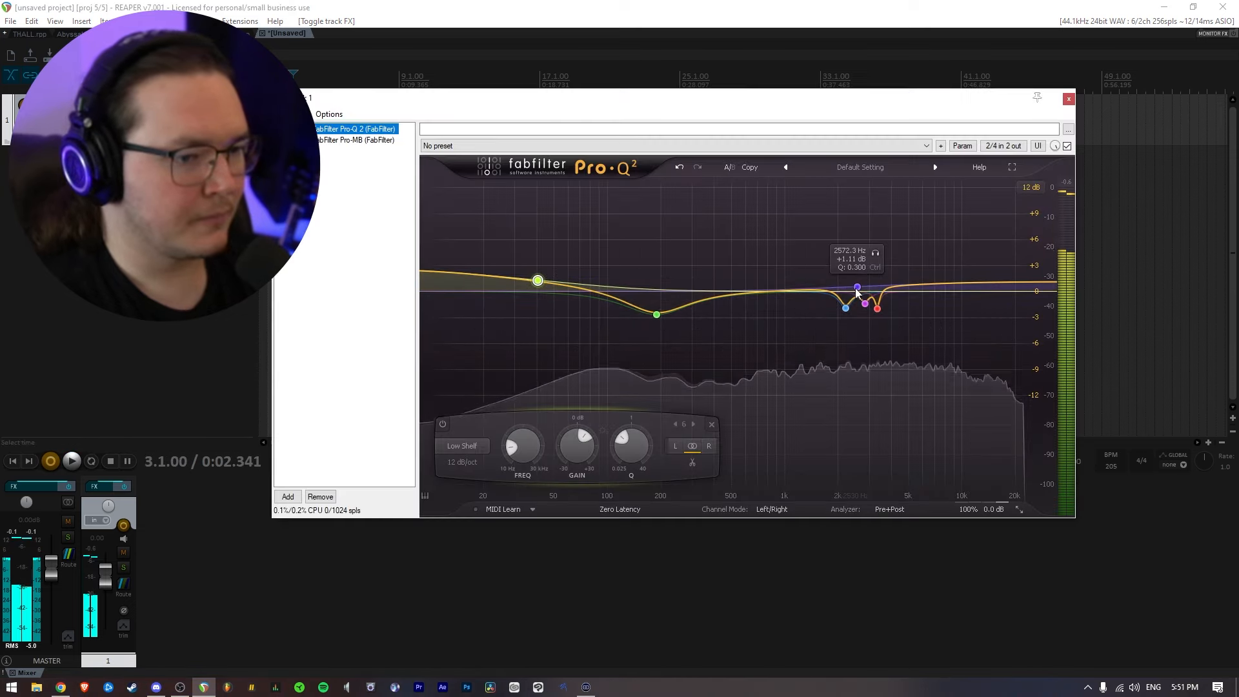
{"action": "left_click_drag", "start_coordinate": [856, 291], "coordinate": [831, 297]}
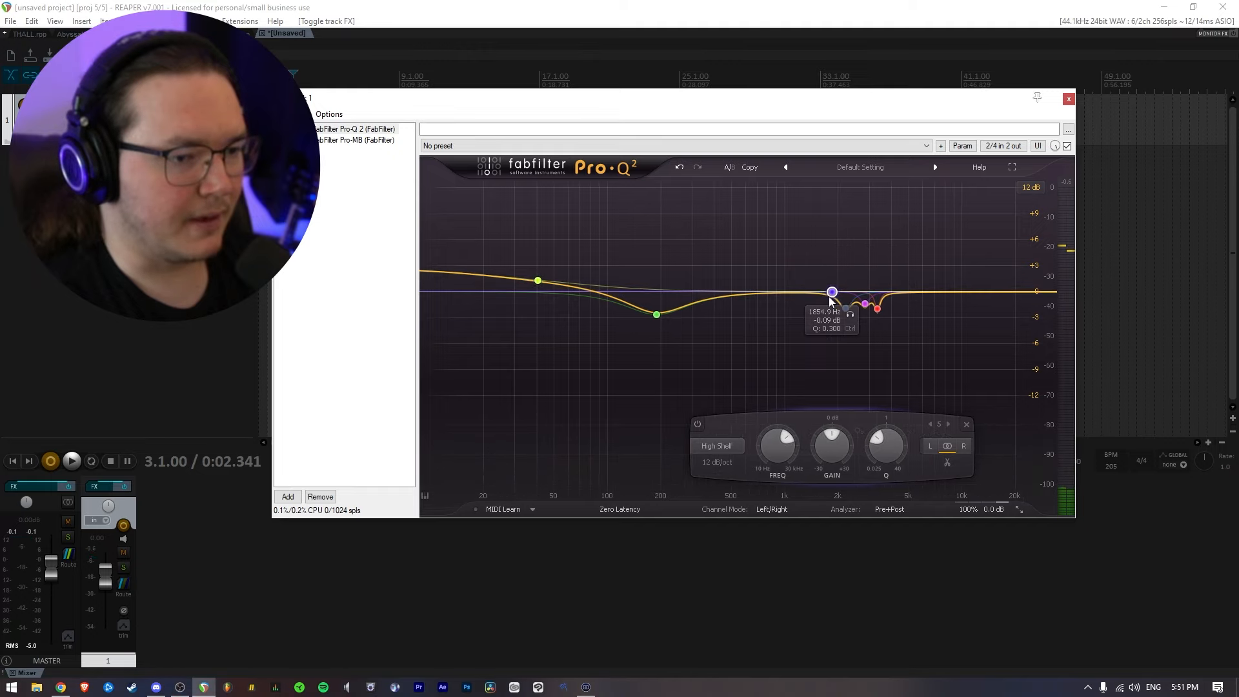
{"action": "left_click", "coordinate": [967, 426]}
{"action": "key", "text": "space"}
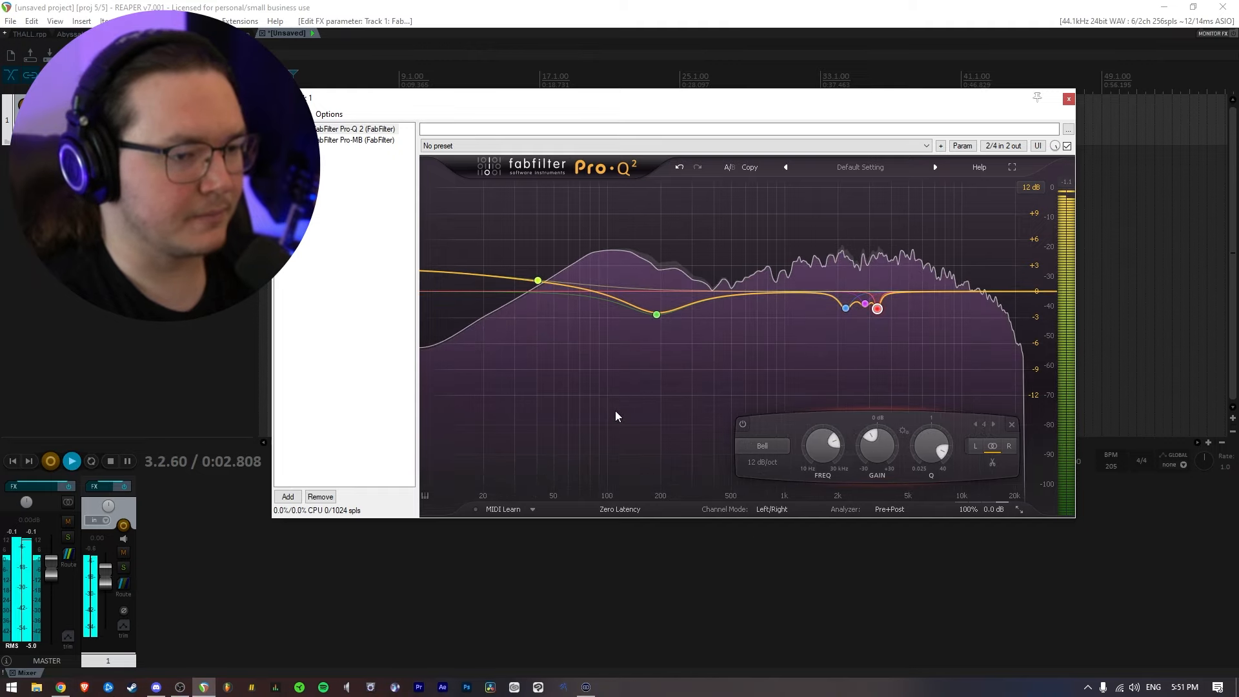
{"action": "left_click", "coordinate": [1068, 101]}
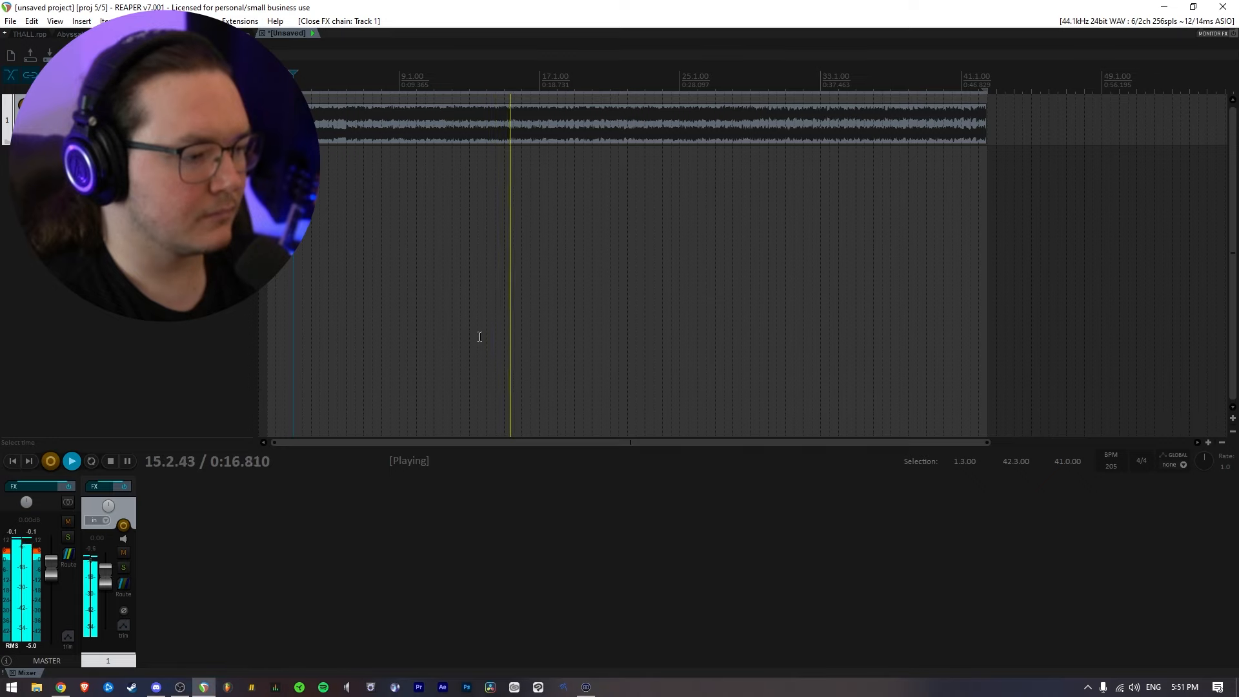
{"action": "key", "text": "space"}
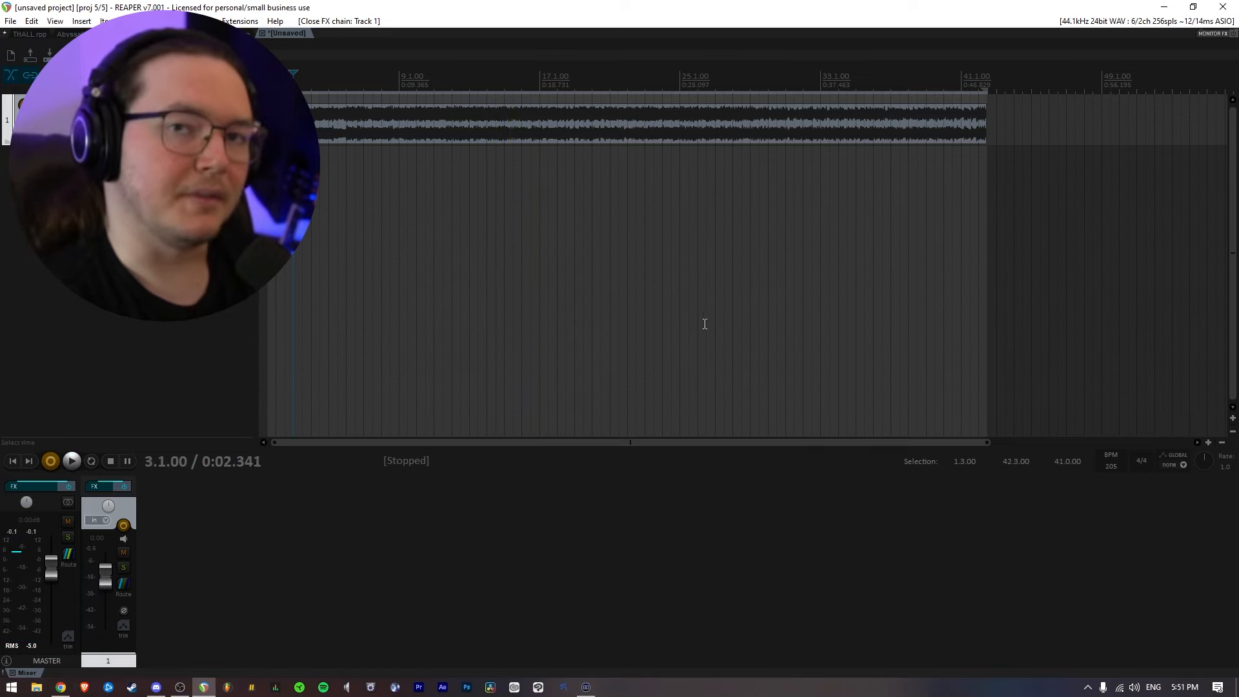